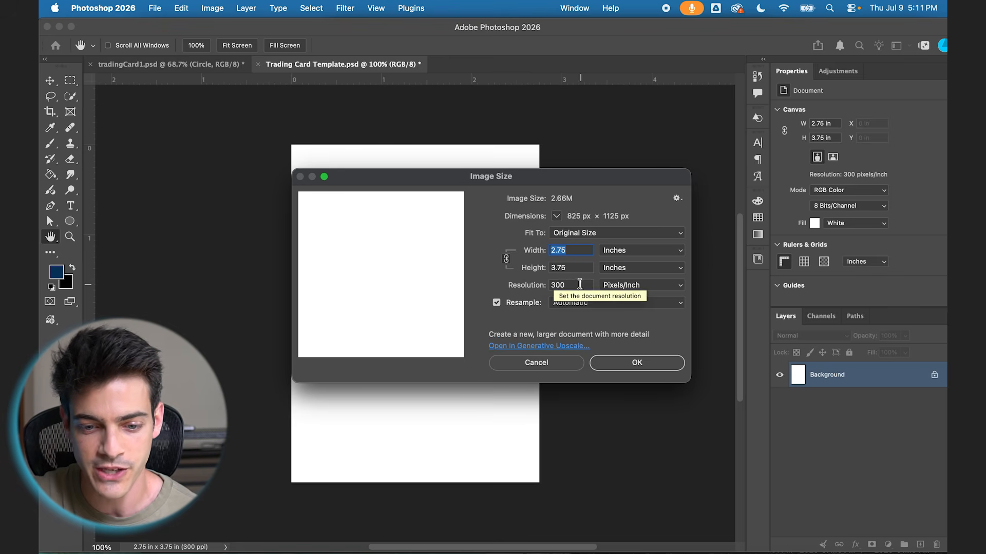
Check the card's size in pixels, closing the dialog without changes
left_click(613, 250)
left_click(613, 233)
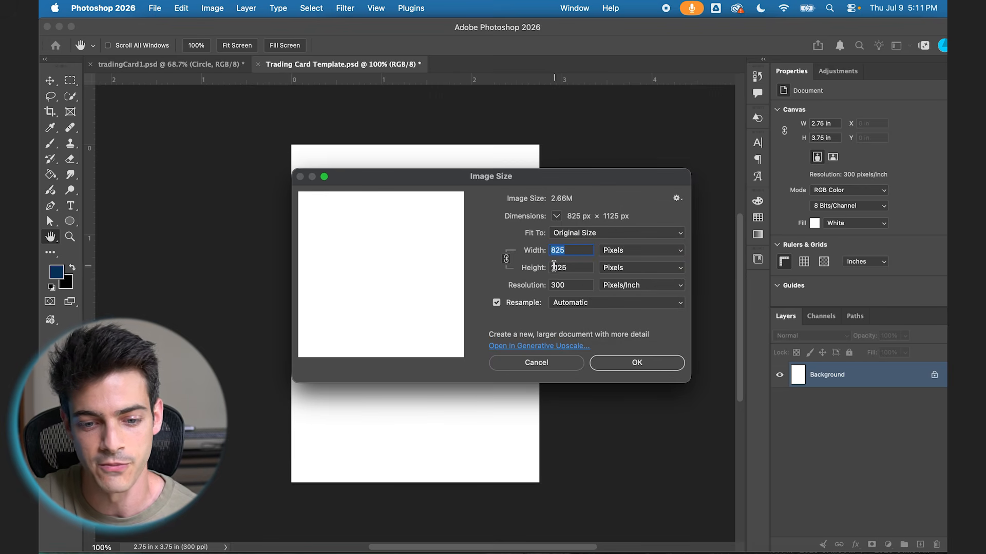
left_click(552, 363)
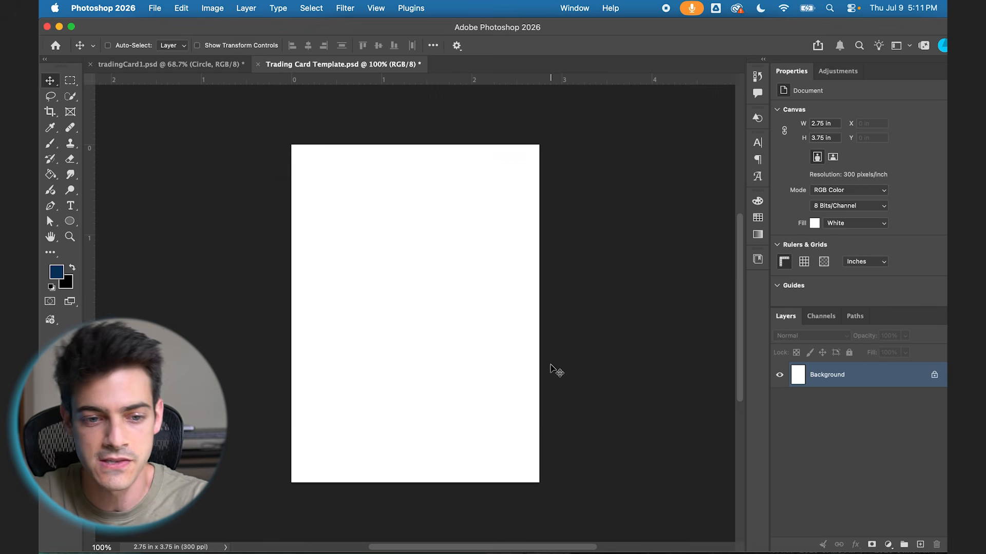
Add a new guide layout with 0.125 in margins on all four sides
left_click(376, 8)
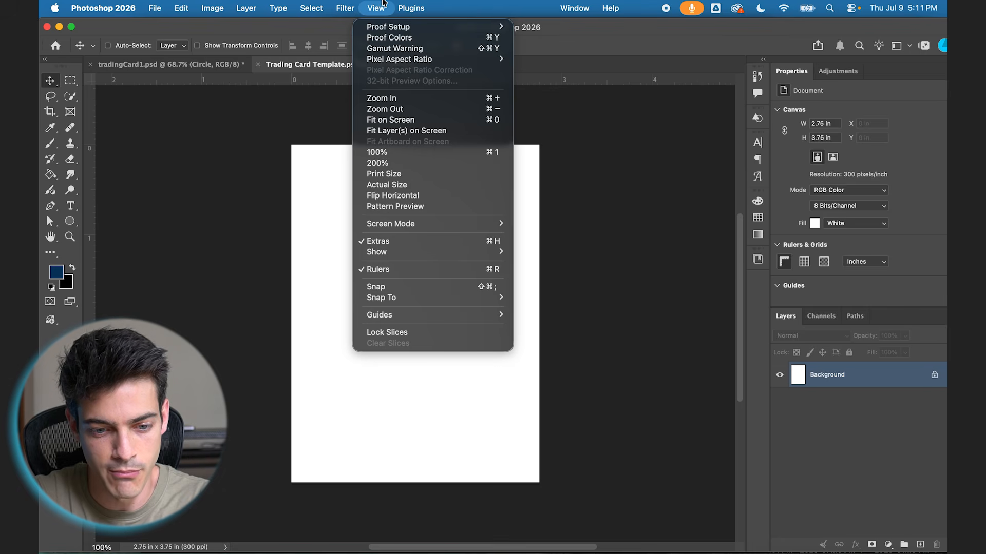
mouse_move(411, 315)
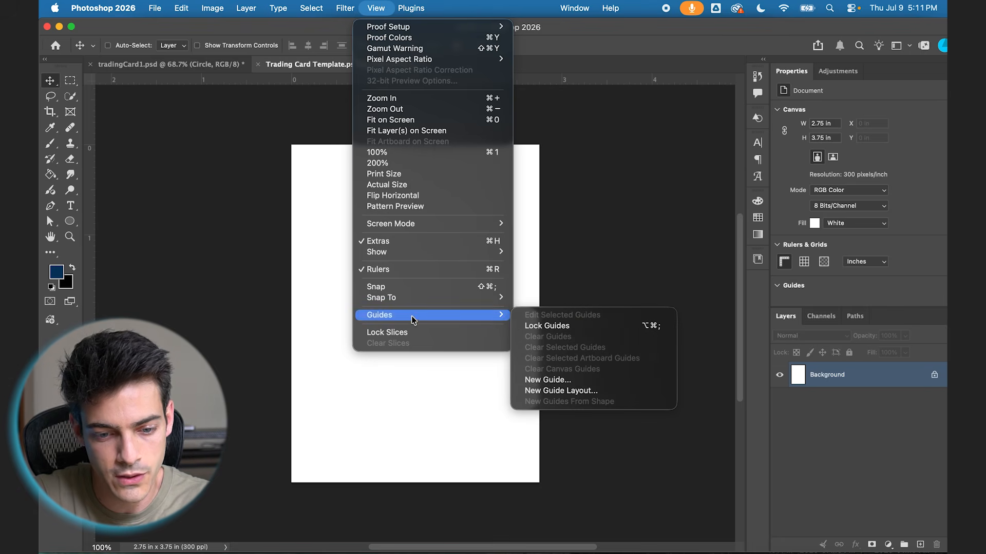
left_click(542, 391)
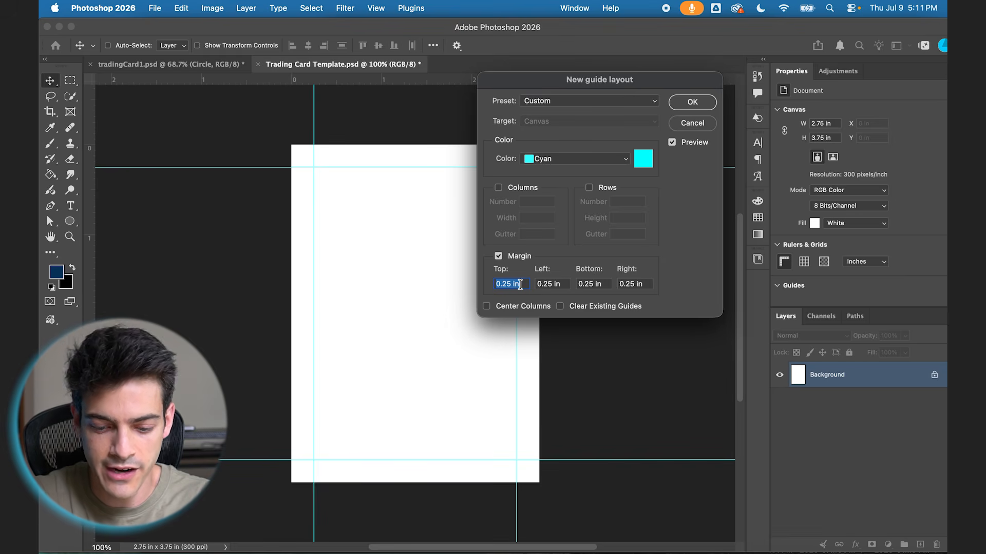
type("0.125")
key("Tab")
type("0.125")
key("Tab")
type("0.125")
key("Tab")
type("0.125")
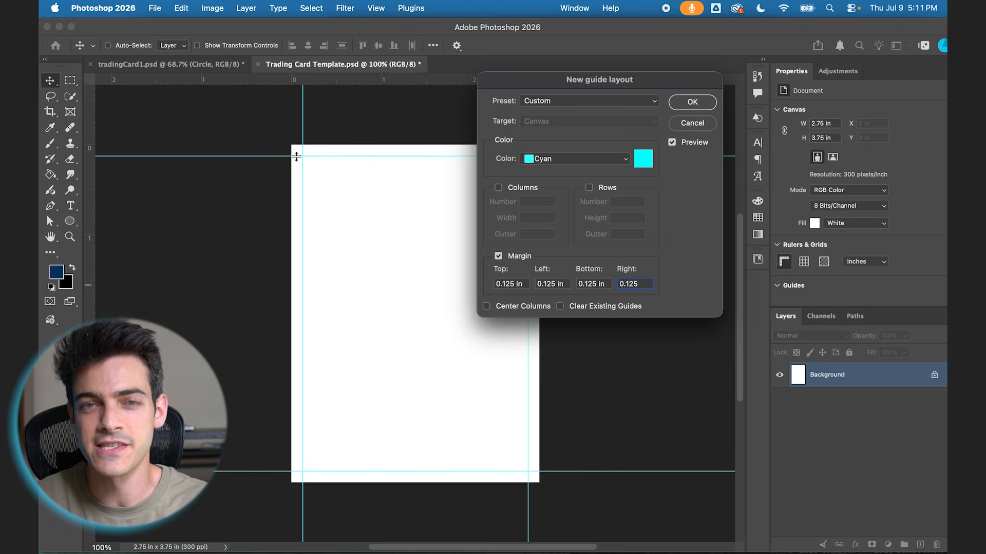
key("Return")
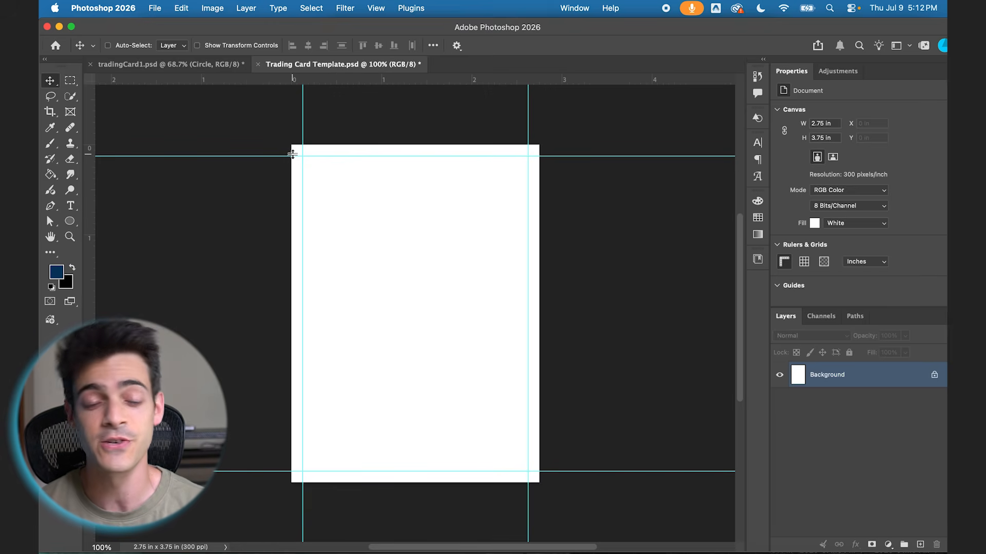
Add a second guide layout with 0.25 in margins on all sides, then a new empty layer
left_click(377, 7)
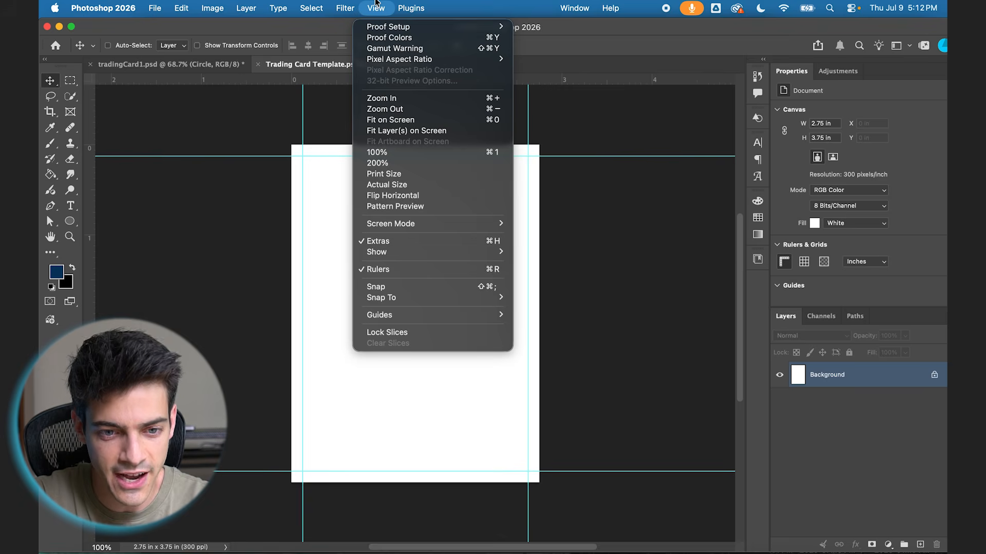
mouse_move(403, 320)
left_click(549, 391)
type("0.25")
key("Tab")
type("0.25")
key("Tab")
type("0.25")
key("Tab")
type("0.25")
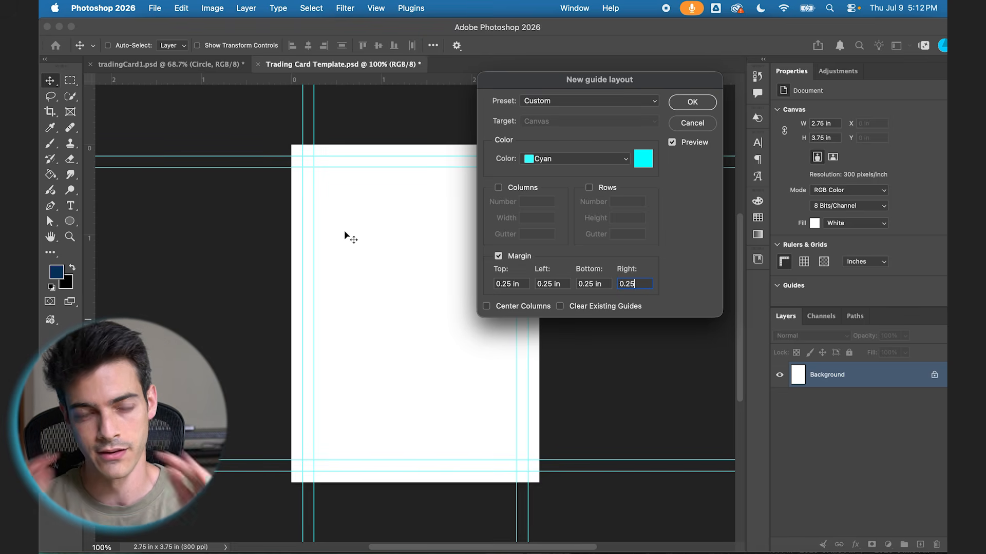
key("Return")
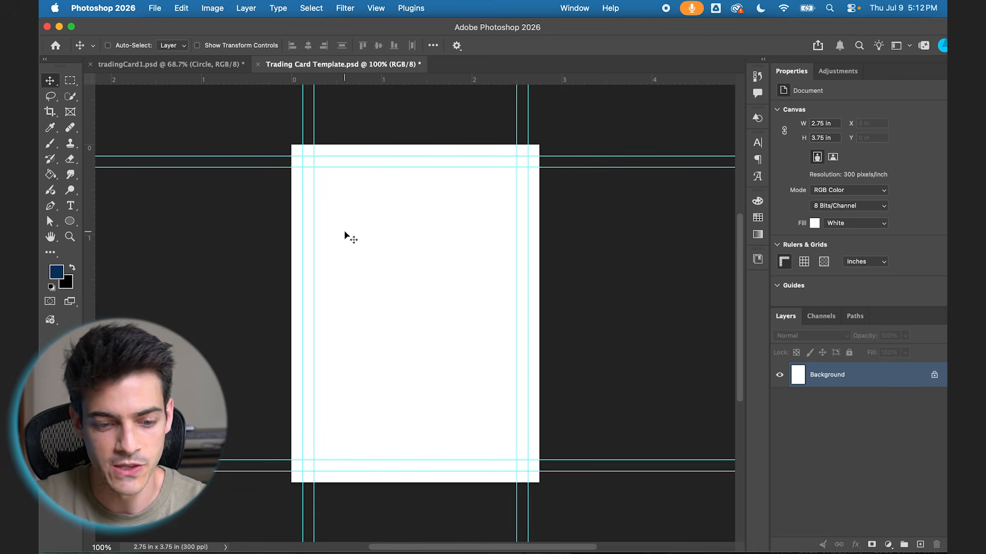
key("super+shift+alt+n")
Fill the strip outside the 0.125 in guides with dark grey #2a2a2a
key("m")
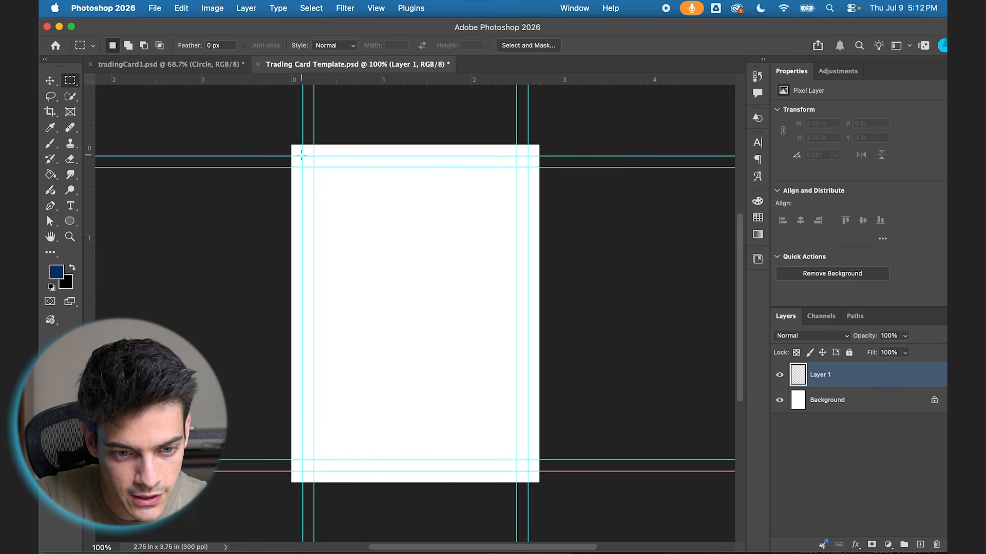
left_click_drag(303, 156, 527, 471)
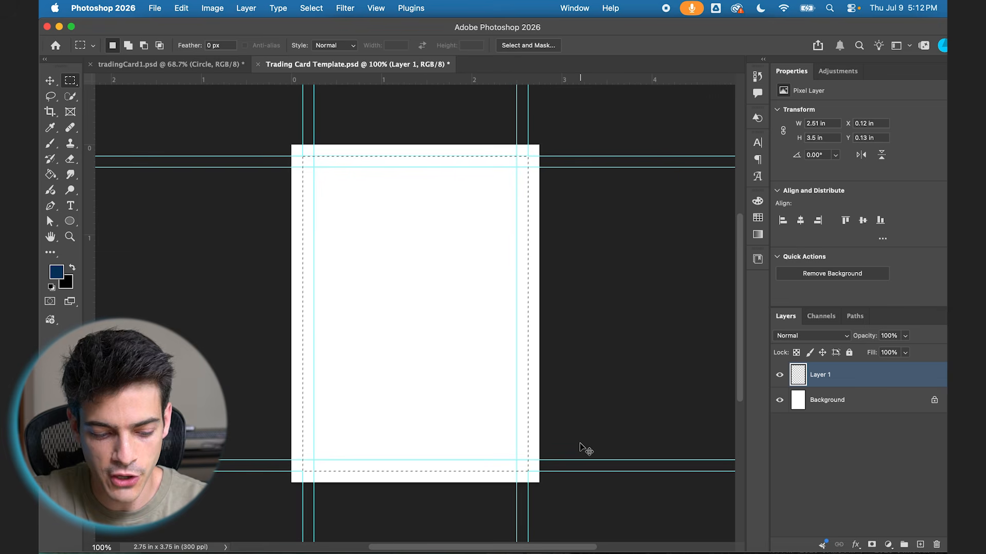
key("super+shift+i")
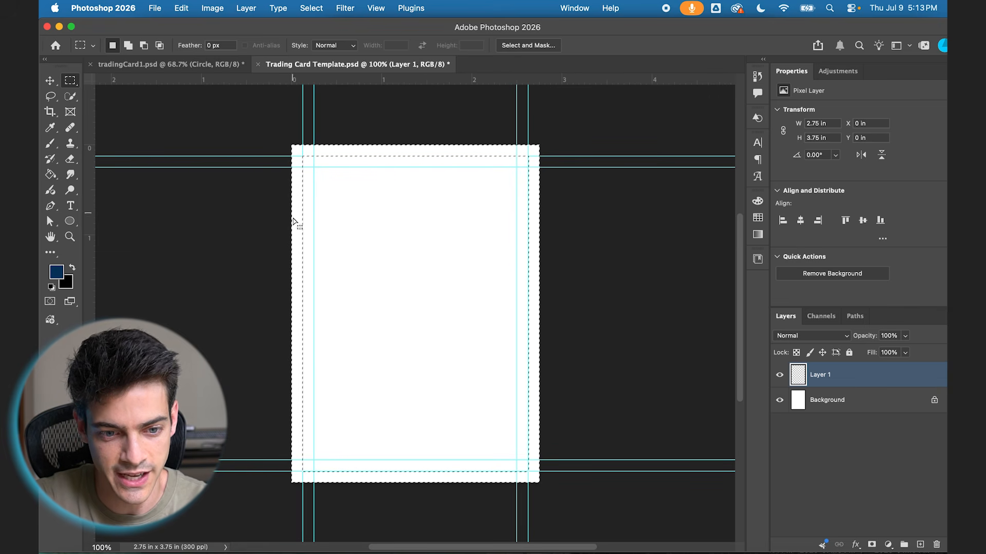
left_click(56, 272)
mouse_move(465, 212)
left_mouse_down()
mouse_move(451, 251)
mouse_move(434, 257)
left_mouse_up()
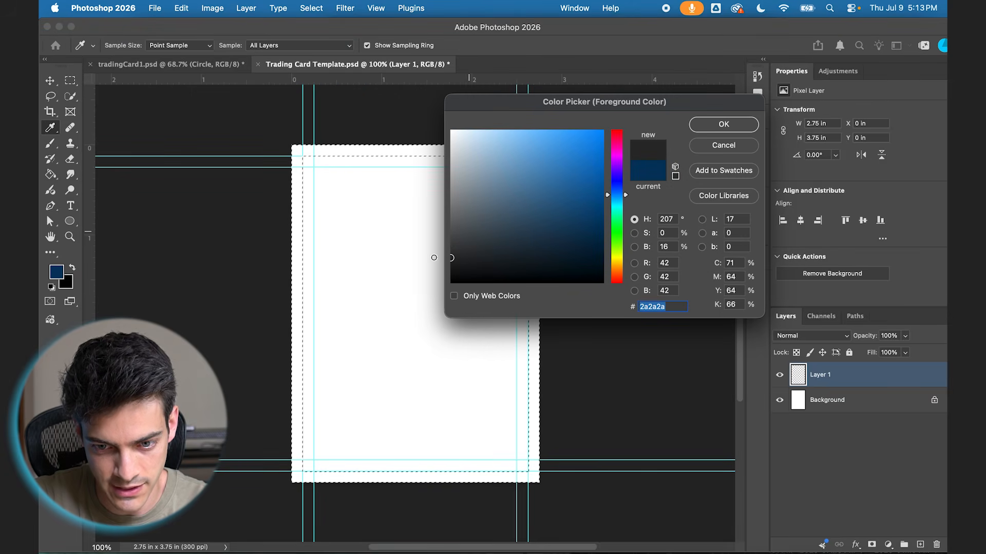
key("Return")
key("g")
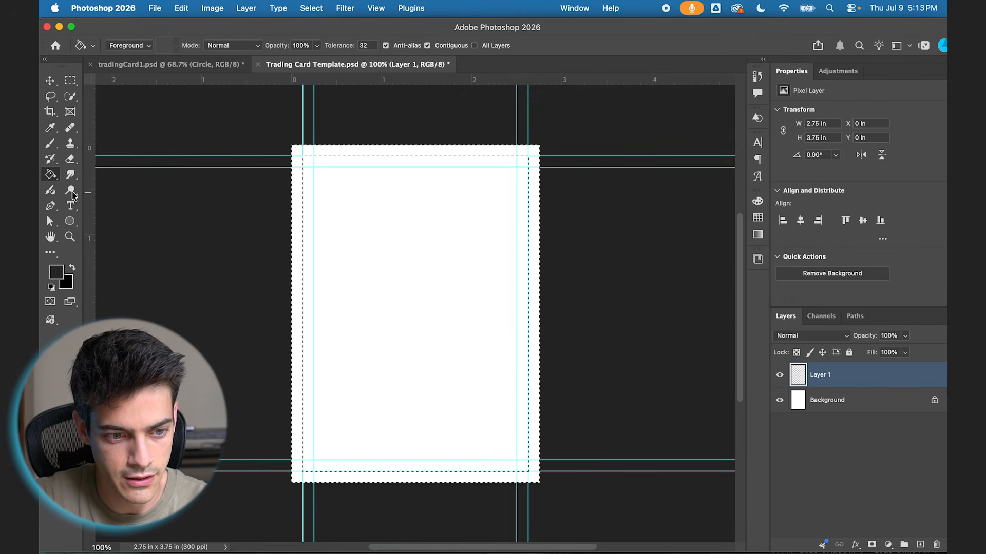
left_click(300, 245)
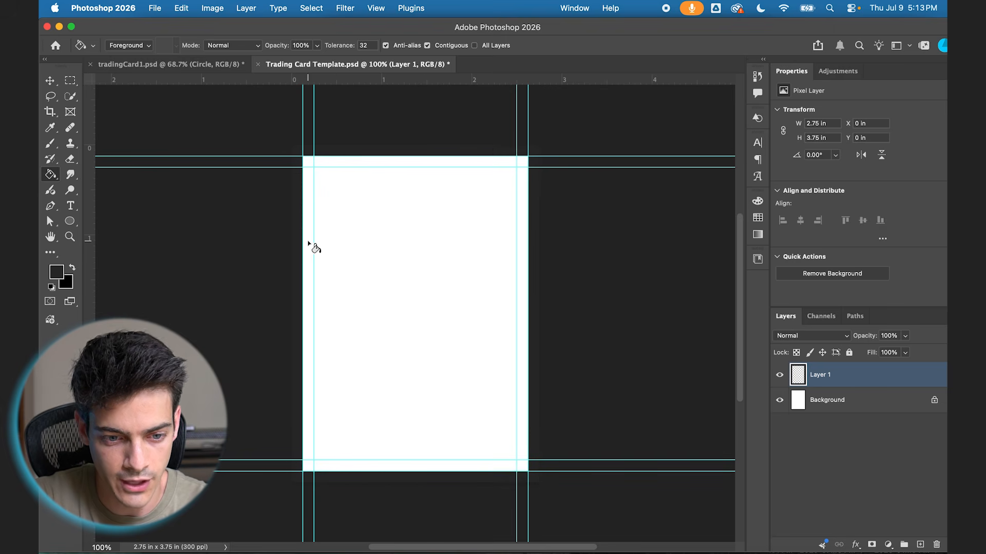
Hide the extras, fit the card on screen, and toggle the border layer to compare
key("super+semicolon")
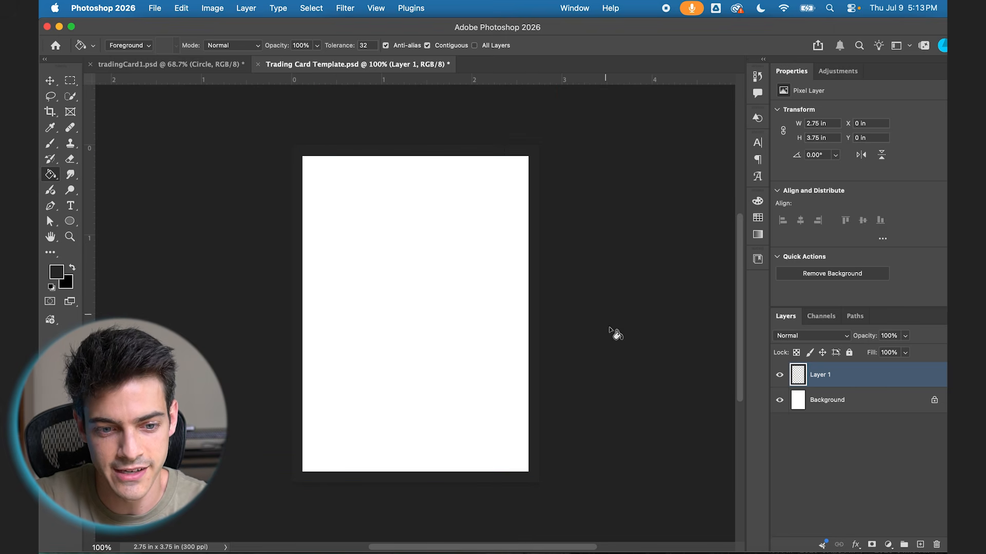
key("v")
key("super+0")
left_click(780, 375)
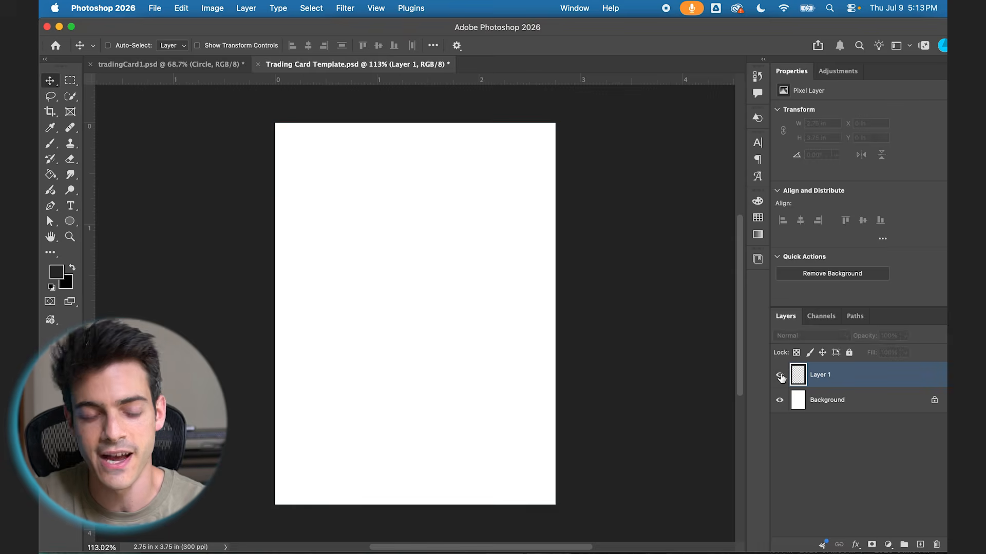
left_click(780, 376)
left_click(780, 377)
left_click(780, 376)
key("super+semicolon")
key("super+semicolon")
Rename the border layer 'bleed preview' and fit the card in the window
double_click(821, 375)
type("bleed preview")
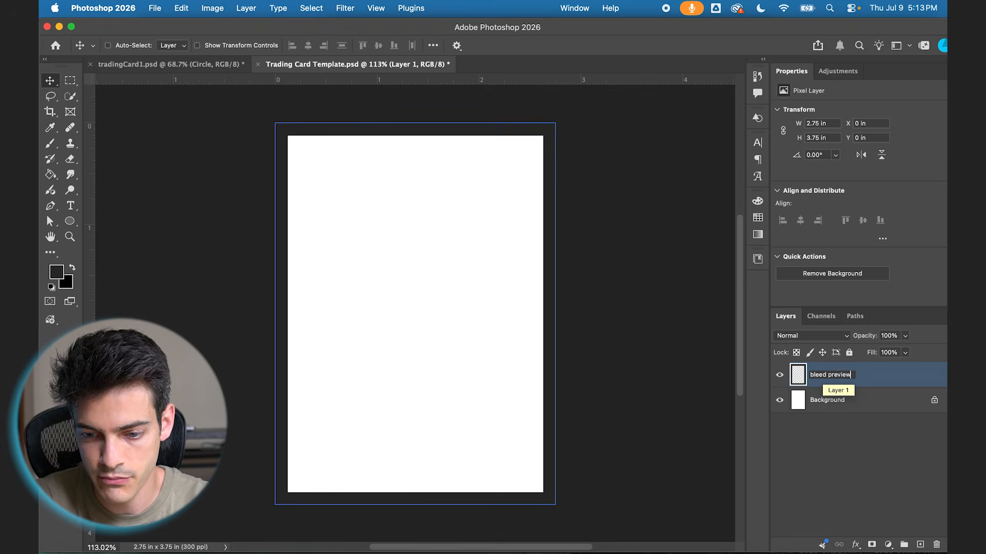
key("Return")
key("super+0")
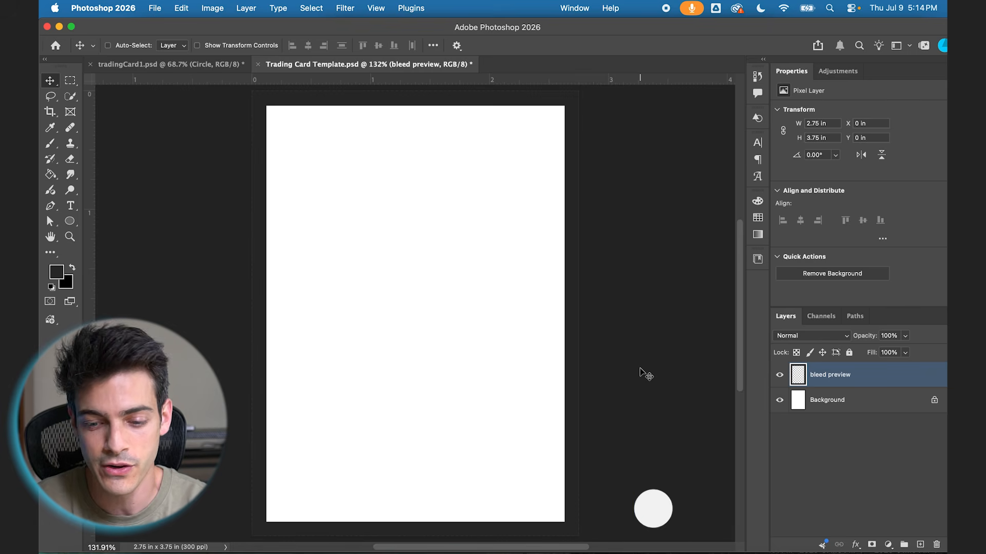
Restore the bleed preview layer's visibility and turn the guides back on
left_click(779, 377)
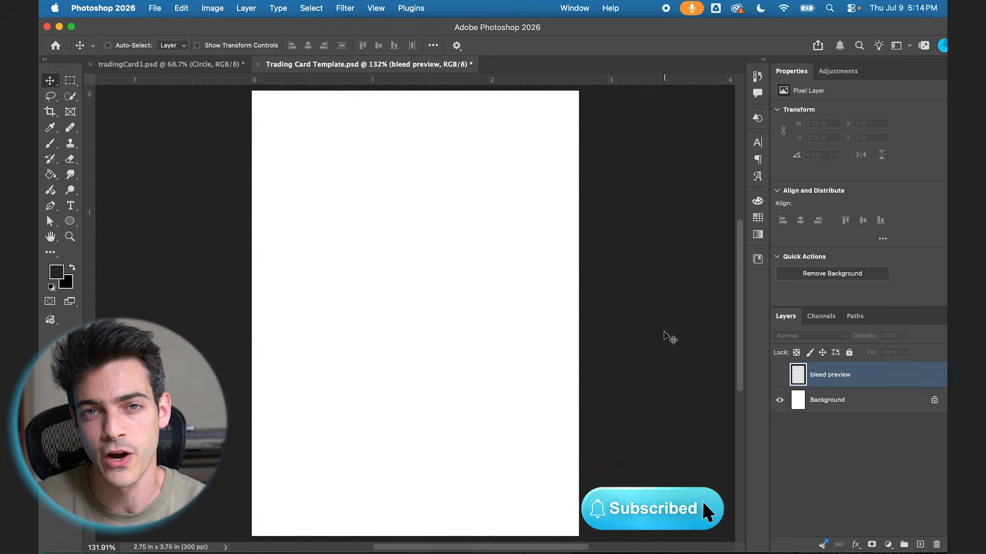
key("super+z")
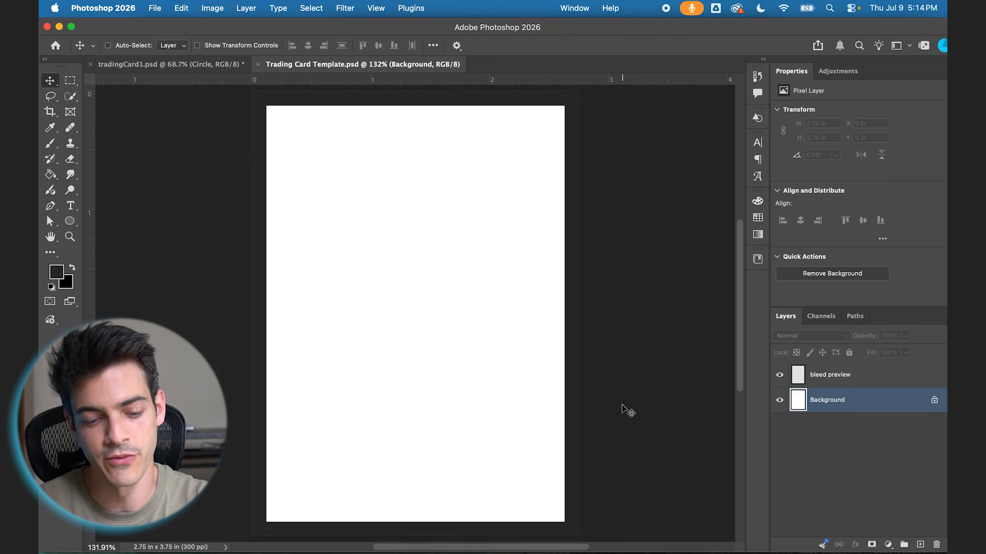
key("super+semicolon")
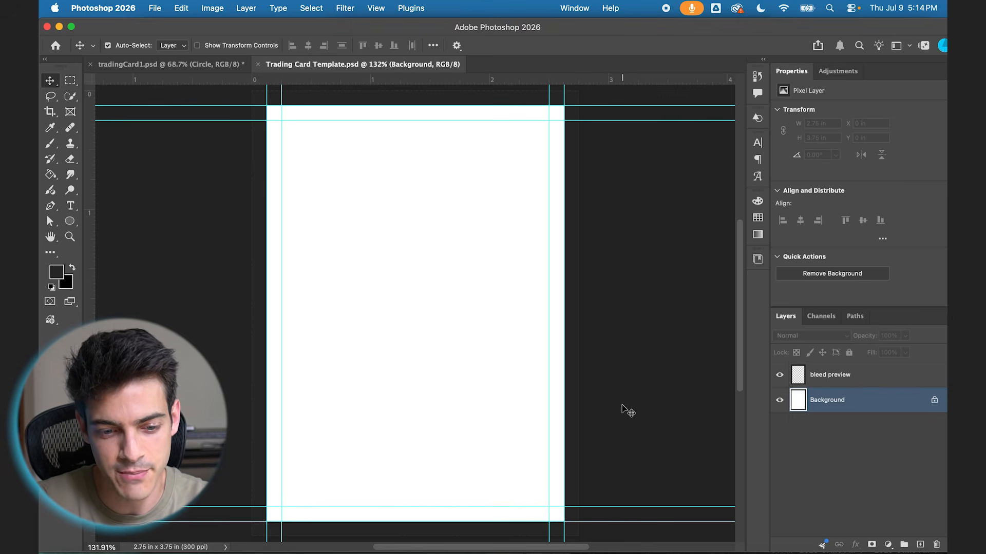
key("super+semicolon")
key("super+semicolon")
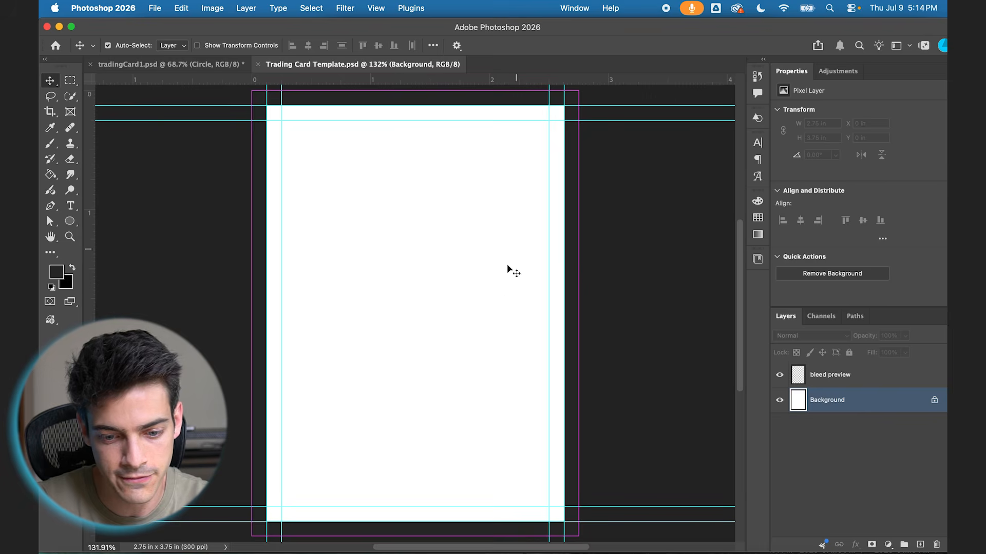
Draw a centered dark 2.25 × 3.25 in rectangle inside the 0.25 in guides, then add an empty layer
left_click(72, 222)
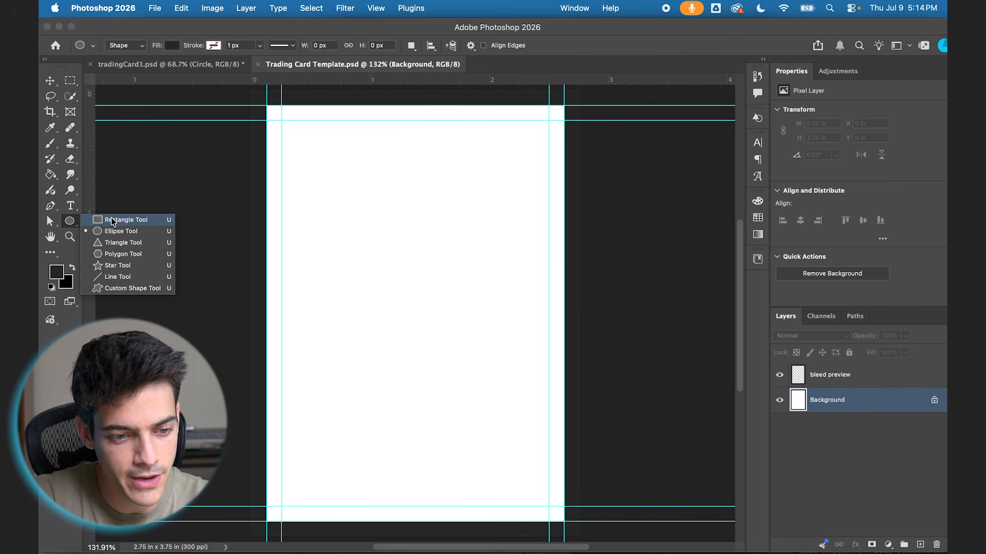
left_click(113, 221)
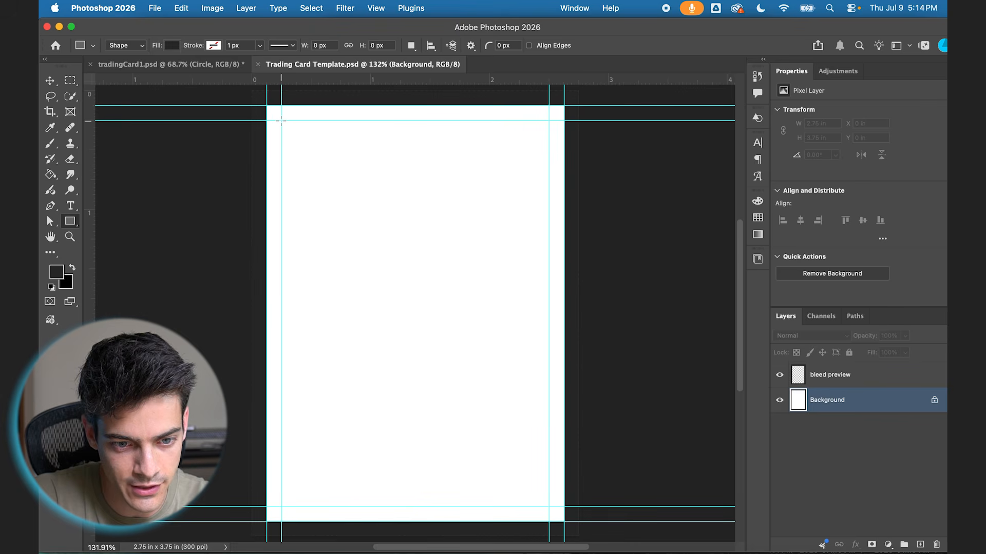
left_click_drag(281, 120, 547, 507)
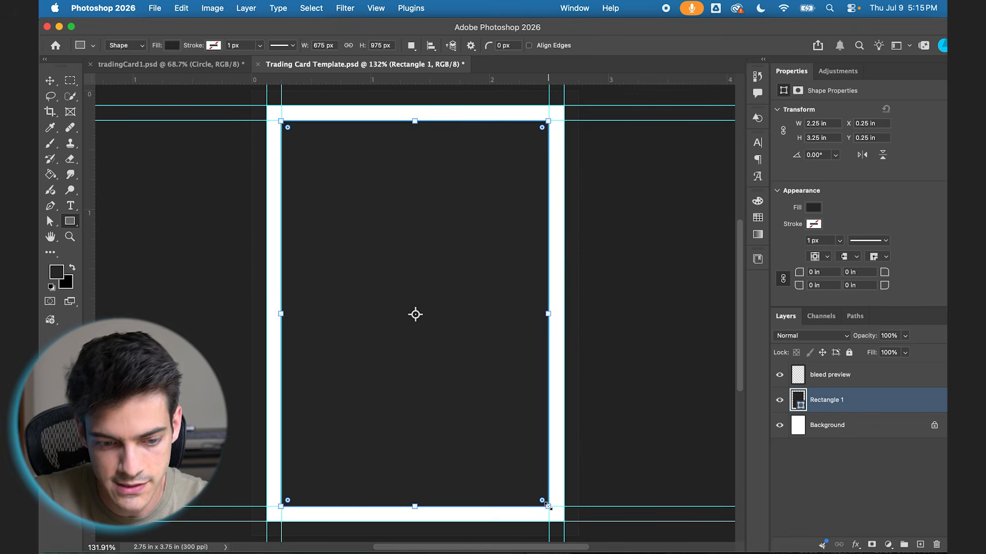
key("v")
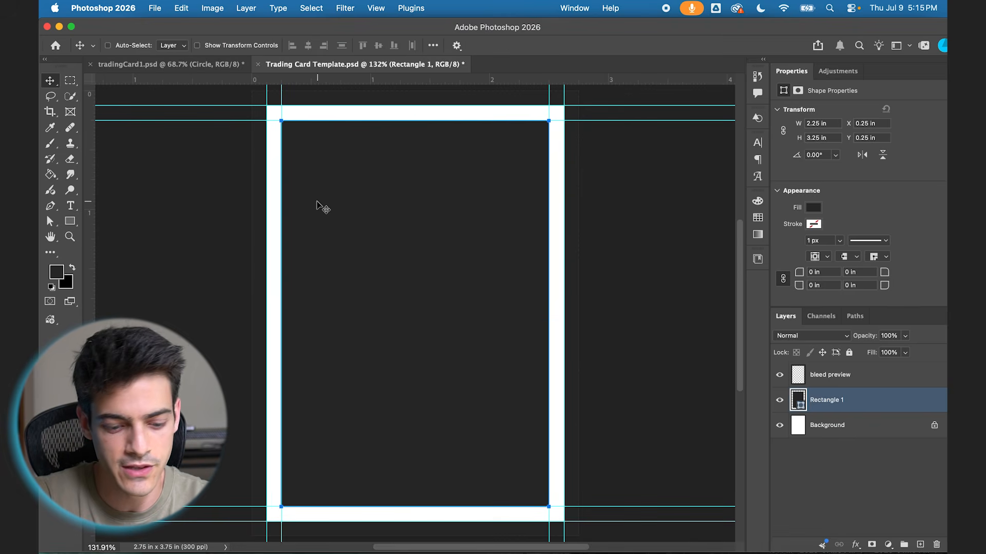
key("super+a")
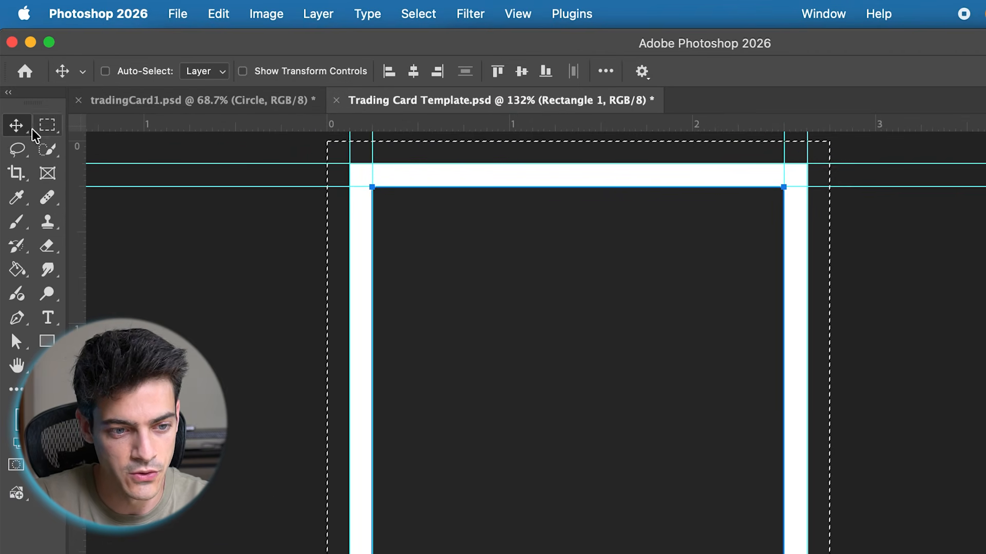
left_click(414, 73)
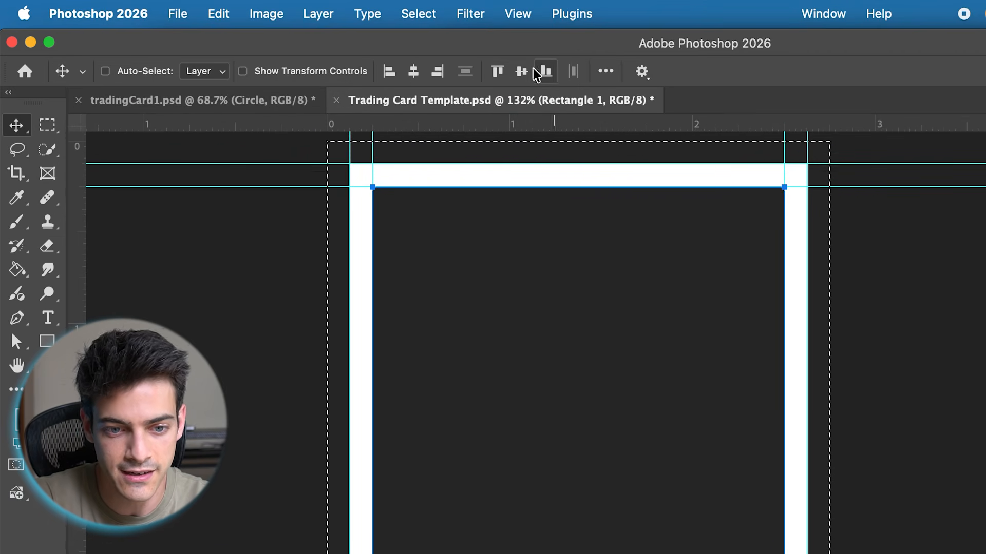
left_click(522, 72)
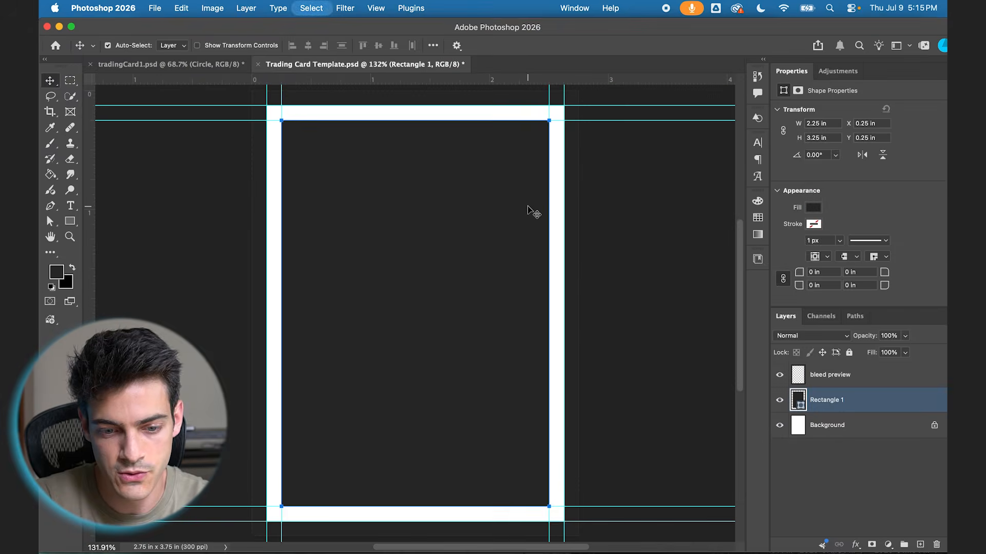
key("super+semicolon")
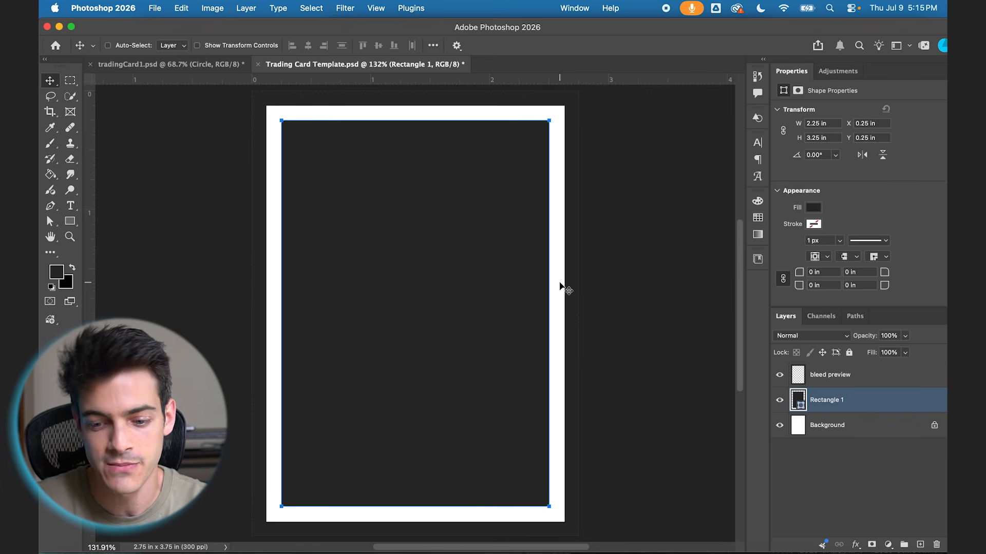
key("super")
key("super+shift+alt+n")
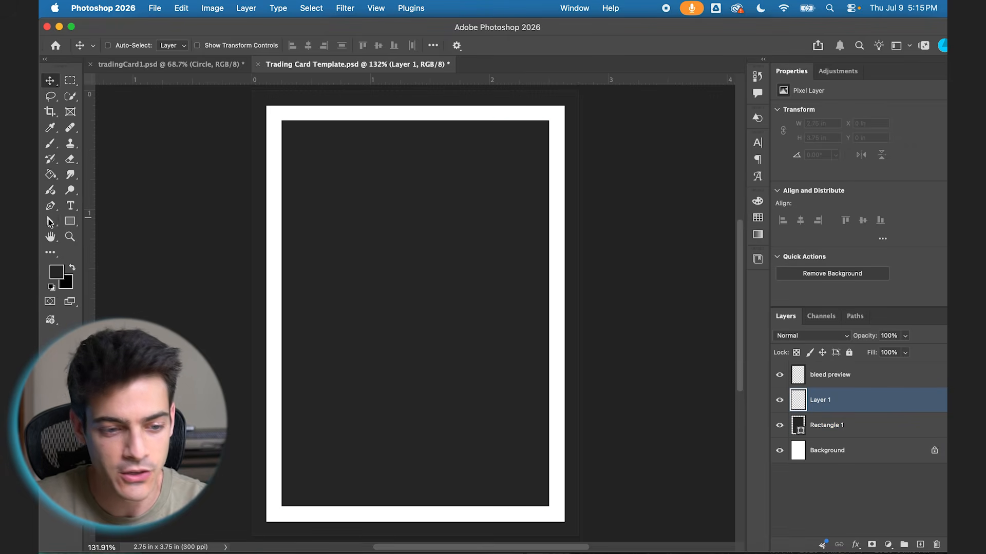
Draw a yellow rectangle bar in the card's bottom-right inner corner
left_click(74, 223)
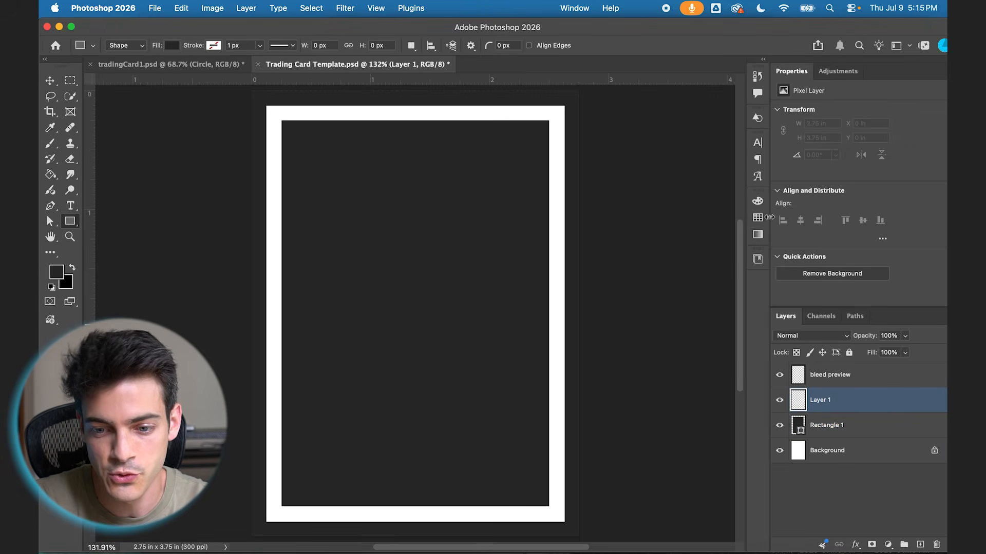
left_click(758, 218)
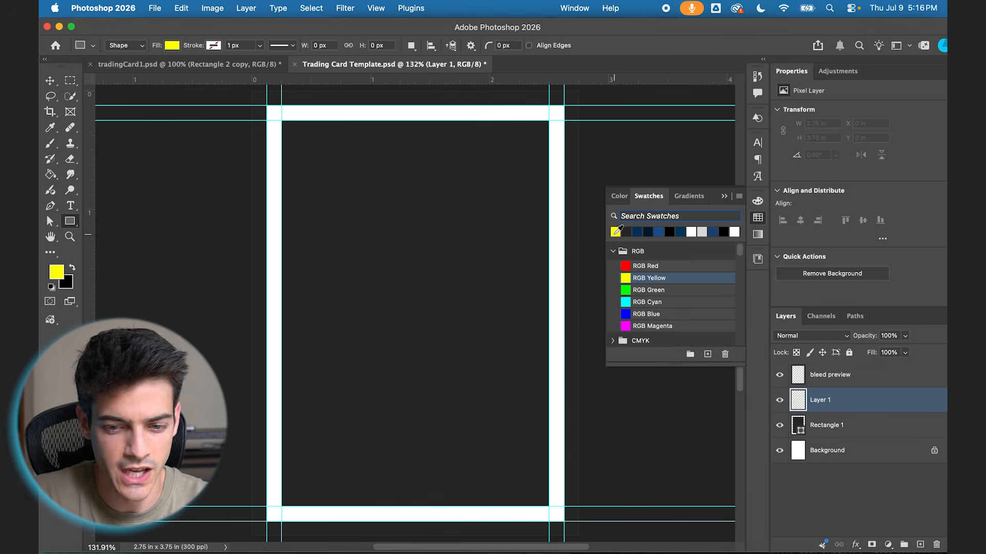
left_click(724, 196)
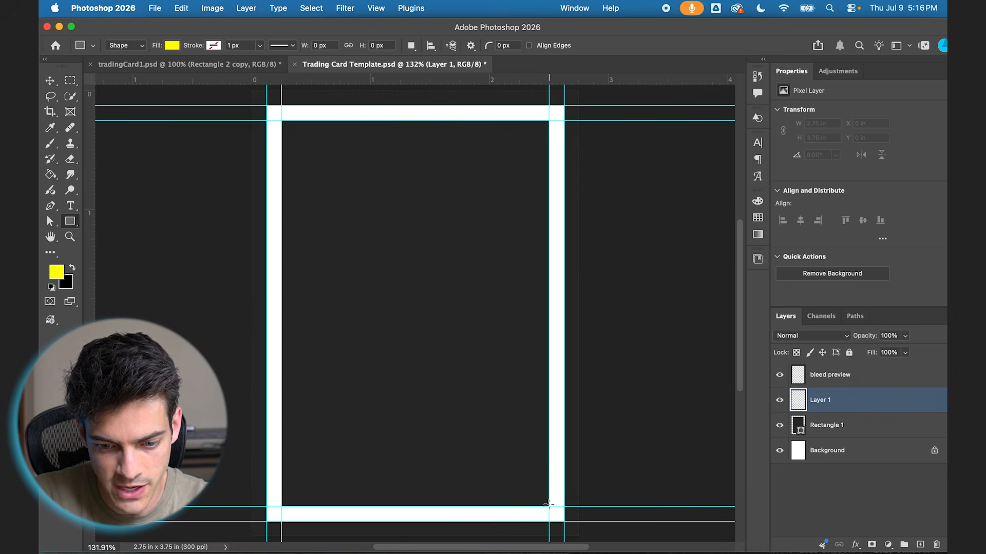
left_click_drag(548, 505, 400, 462)
Slant the bar's left edge by nudging its bottom-left anchor outward twice
scroll(400, 462, "up", 5)
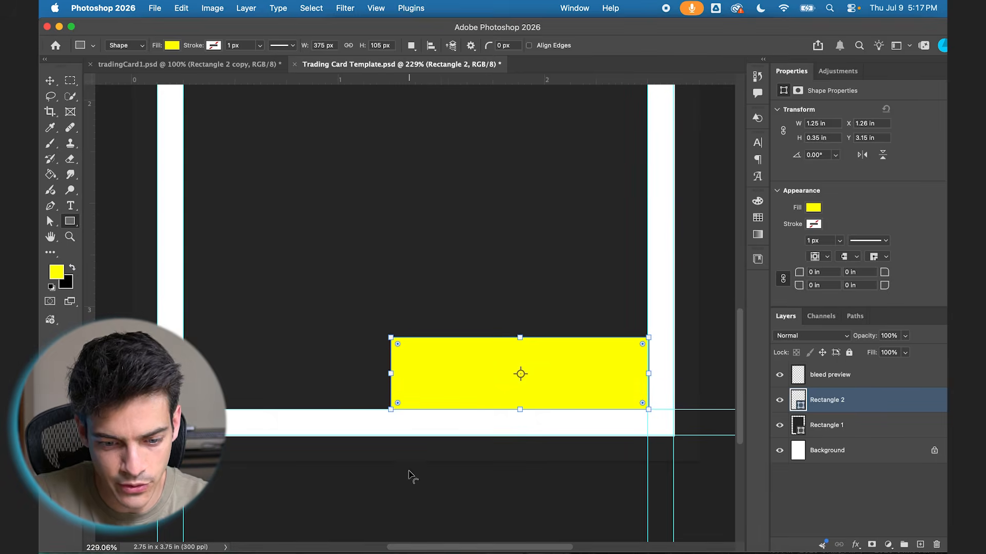
key("a")
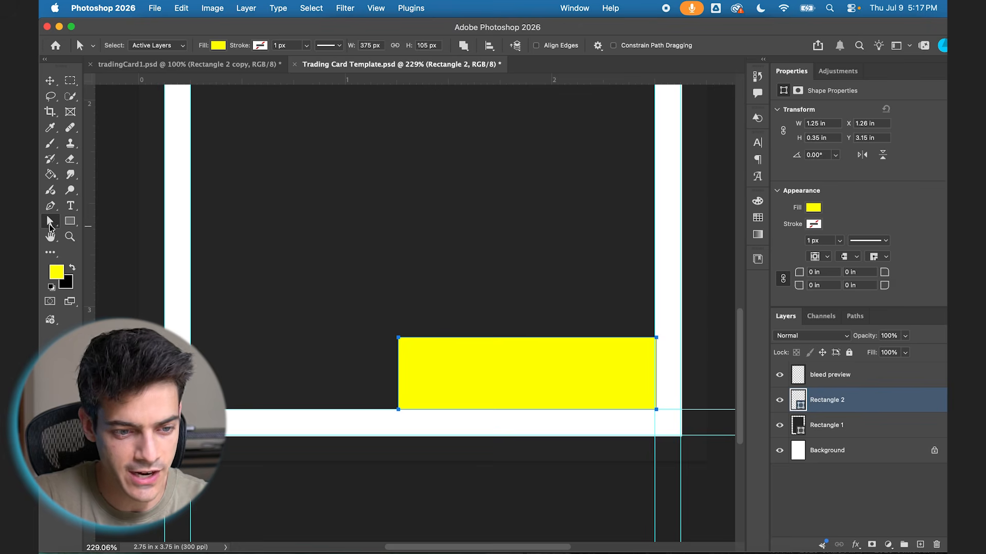
left_click_drag(404, 419, 389, 401)
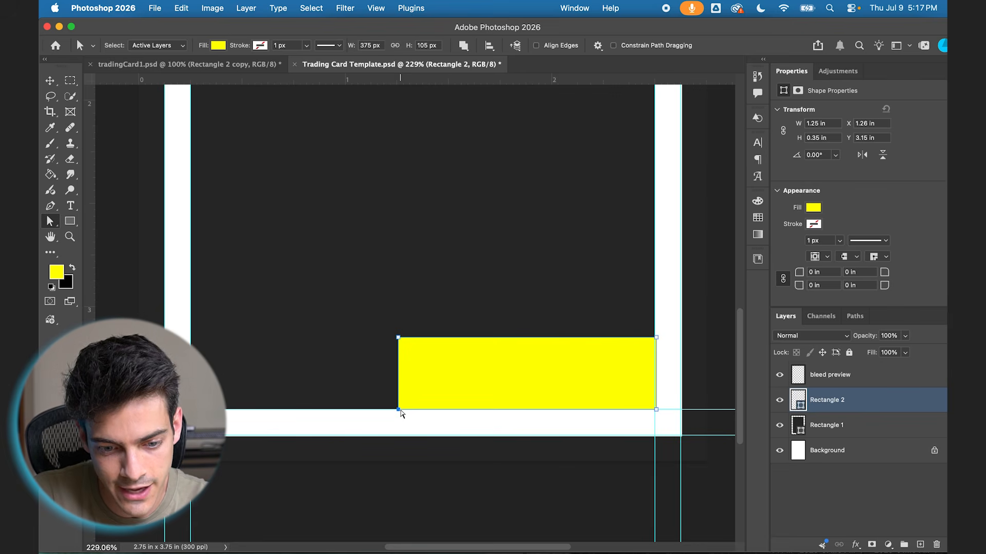
left_click(399, 411)
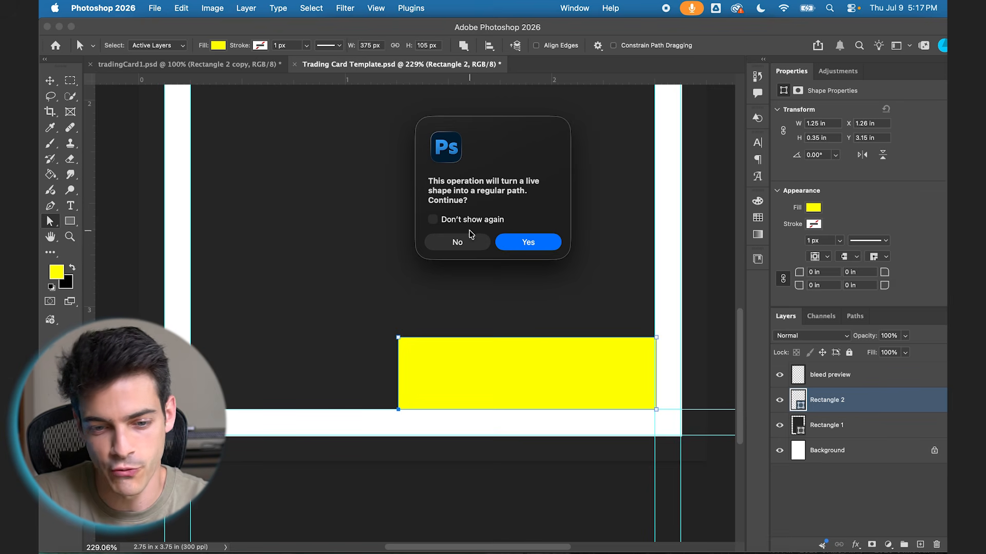
left_click(529, 243)
key("shift+Left")
key("shift+Left")
key("shift+Left")
key("shift+Left")
key("shift+Left")
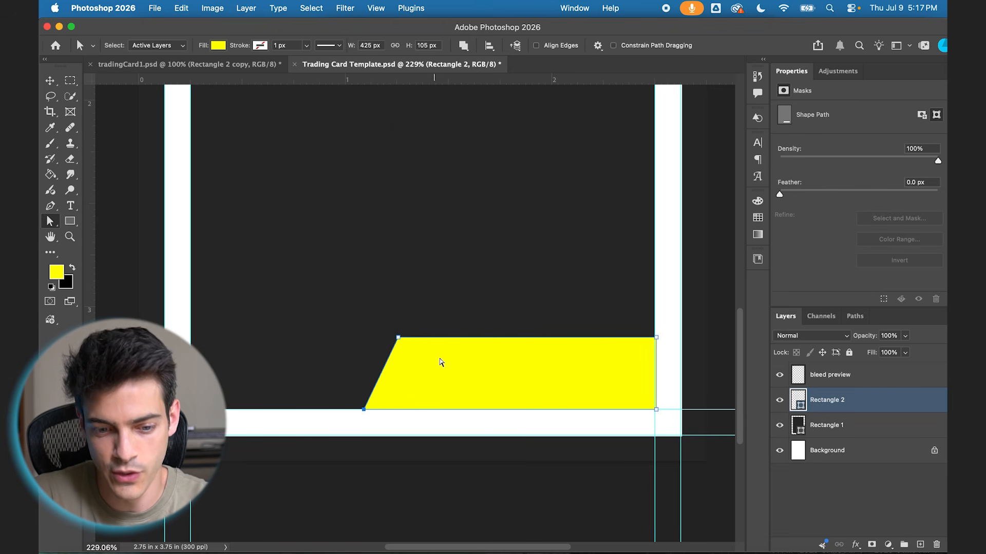
key("shift+Left")
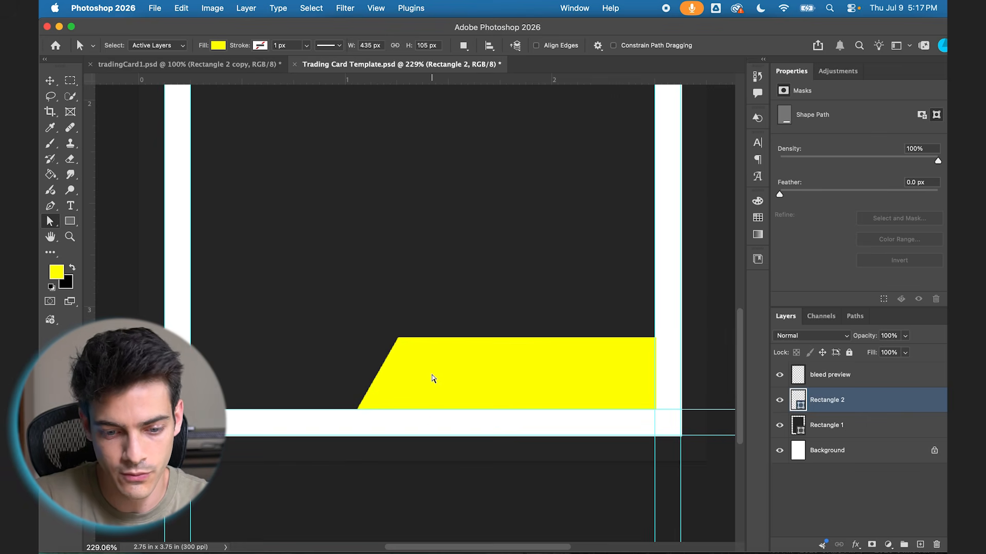
key("super+0")
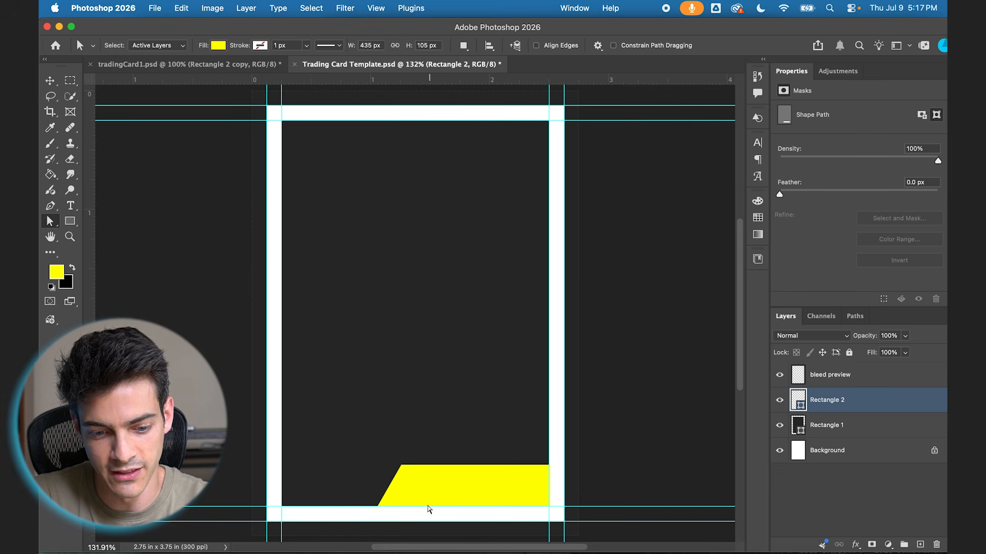
left_click(801, 405, "super")
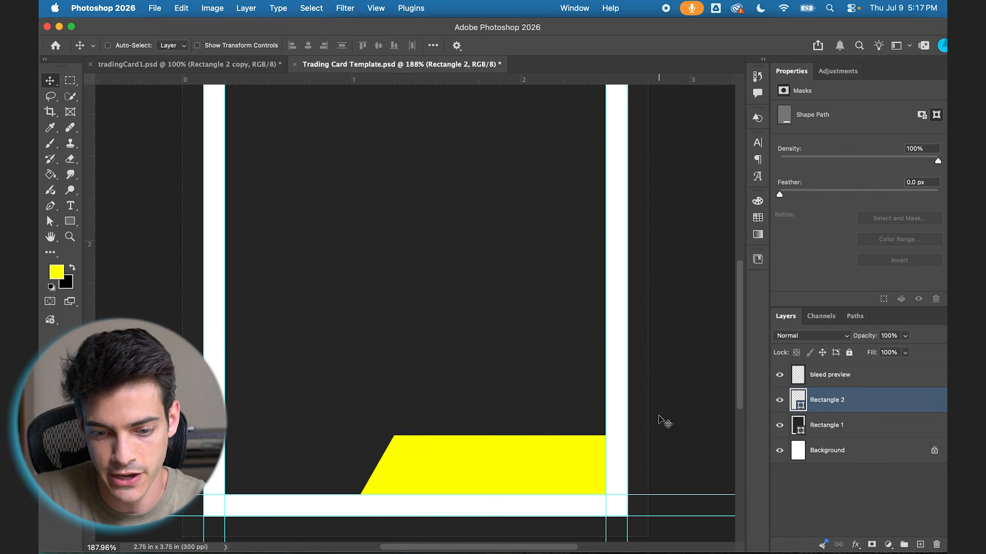
Make the nameplate white, duplicate it, and rotate the copy 180°
key("super+0")
left_click(758, 220)
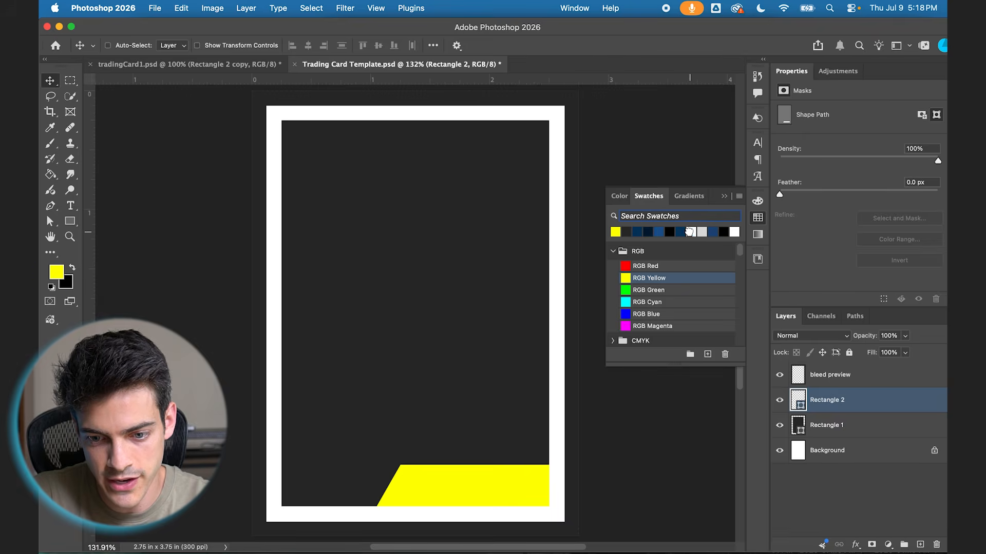
left_click(689, 232)
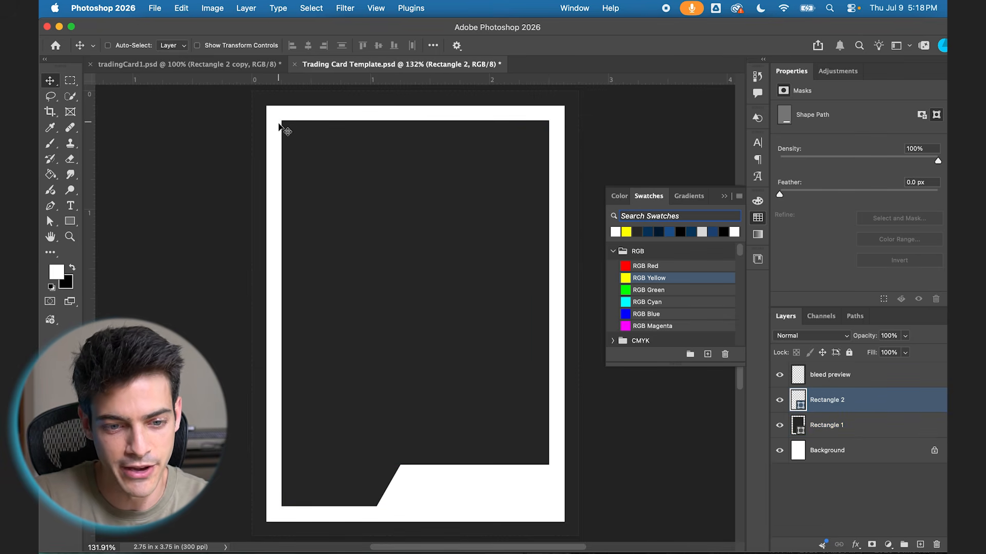
key("super")
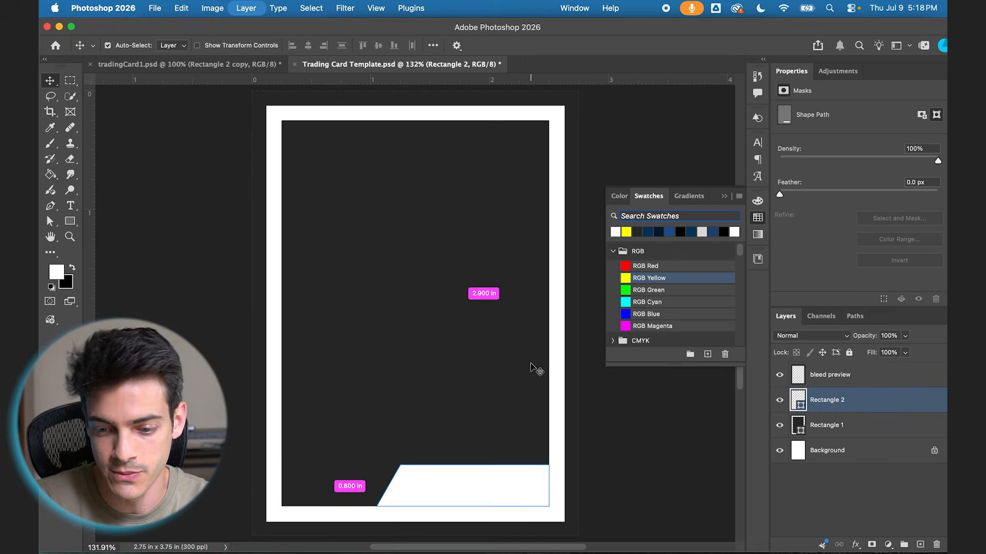
key("super+j")
key("super+t")
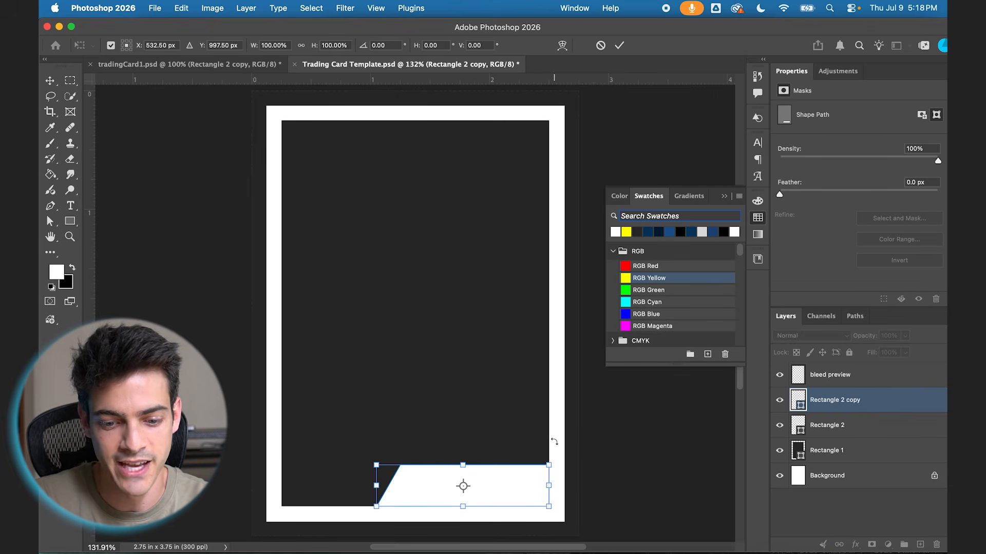
left_click_drag(554, 442, 403, 515)
key("Return")
Move the flipped copy to the top-left and align its top edge with Rectangle 1
left_click_drag(489, 489, 391, 138)
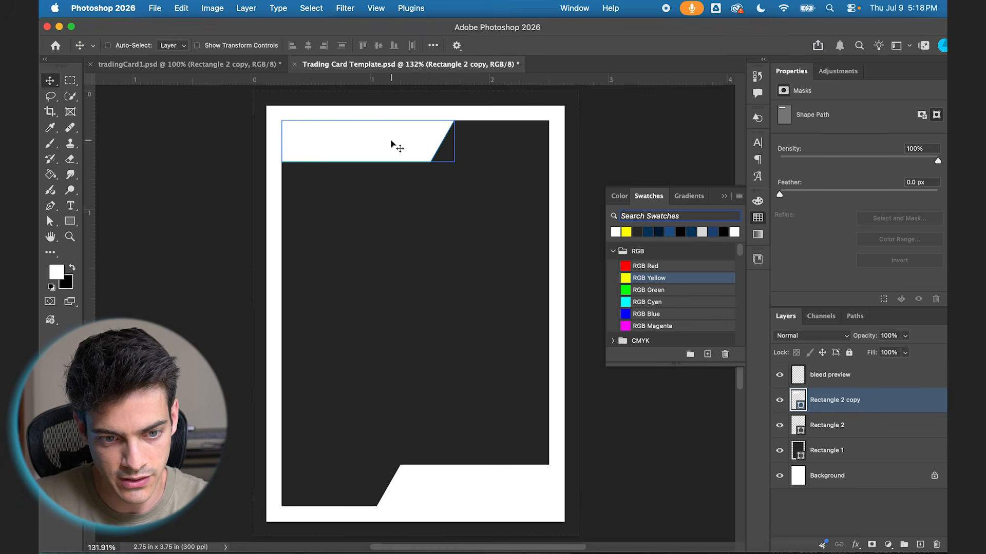
left_click(385, 172, "shift+super")
key("super+equal")
scroll(335, 263, "up", 5)
left_click(798, 452, "super")
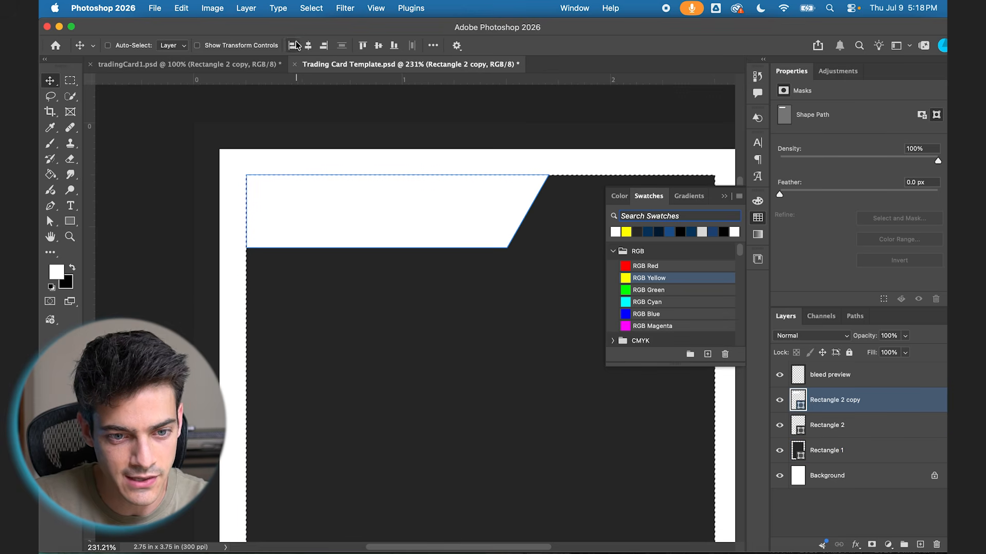
left_click(364, 47)
Hide the white Background layer and briefly toggle the dark rectangle's visibility
scroll(319, 213, "down", 3)
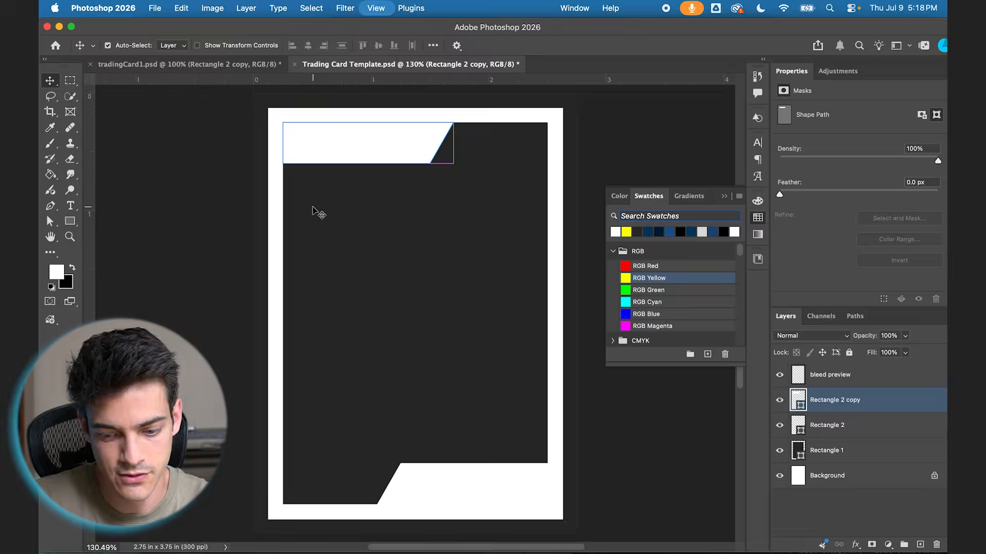
left_click(827, 447, "super")
left_click(827, 426)
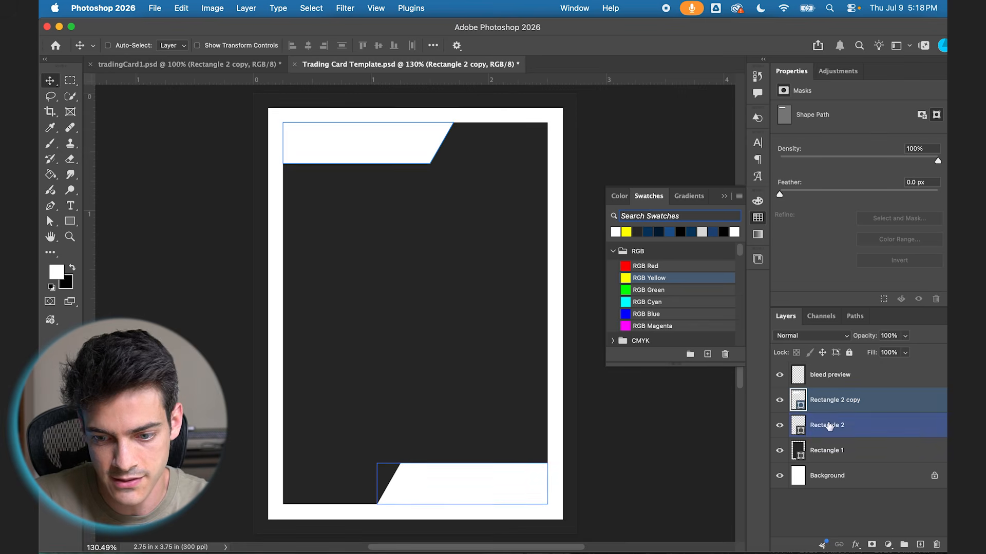
left_click(780, 477)
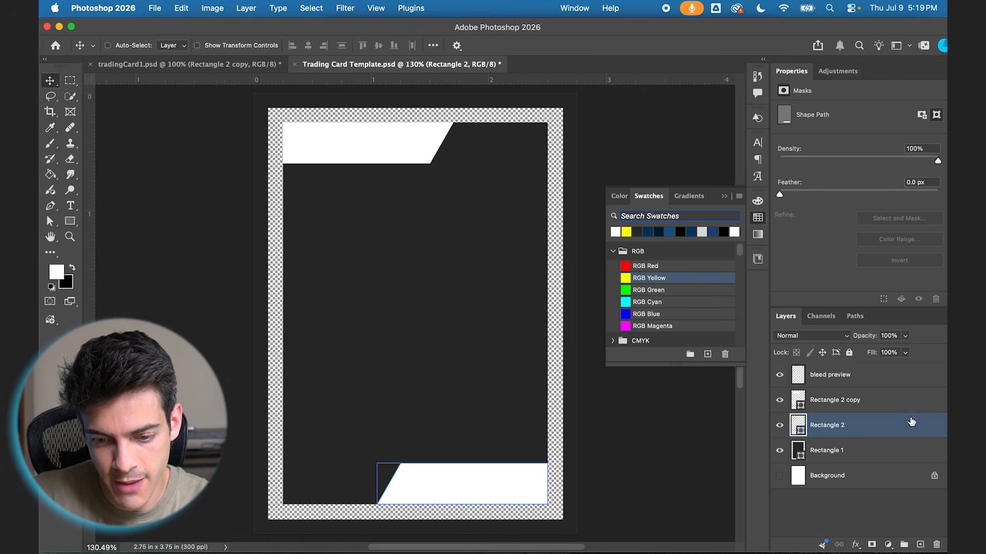
left_click(800, 451, "shift")
left_click(801, 451)
left_click(779, 450)
left_click(780, 451)
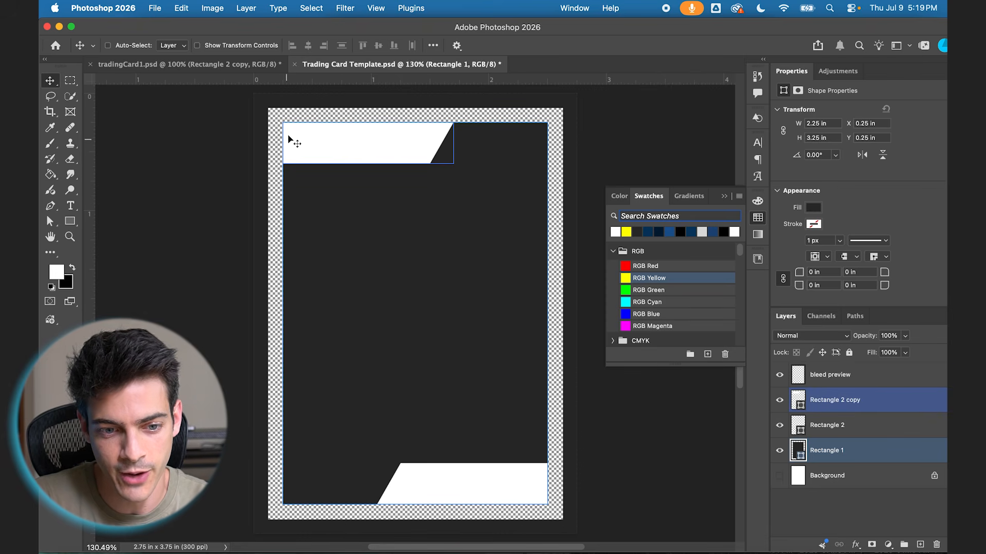
left_click(365, 140, "shift+super")
Add a black-filled layer with a 75 px inside Stroke effect
key("super+alt+shift+n")
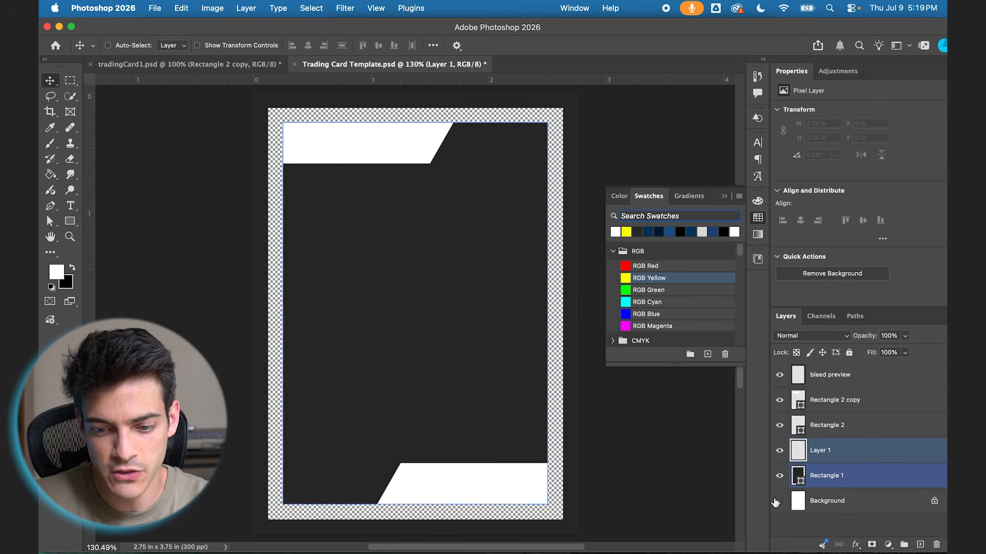
key("g")
key("x")
left_click(410, 312)
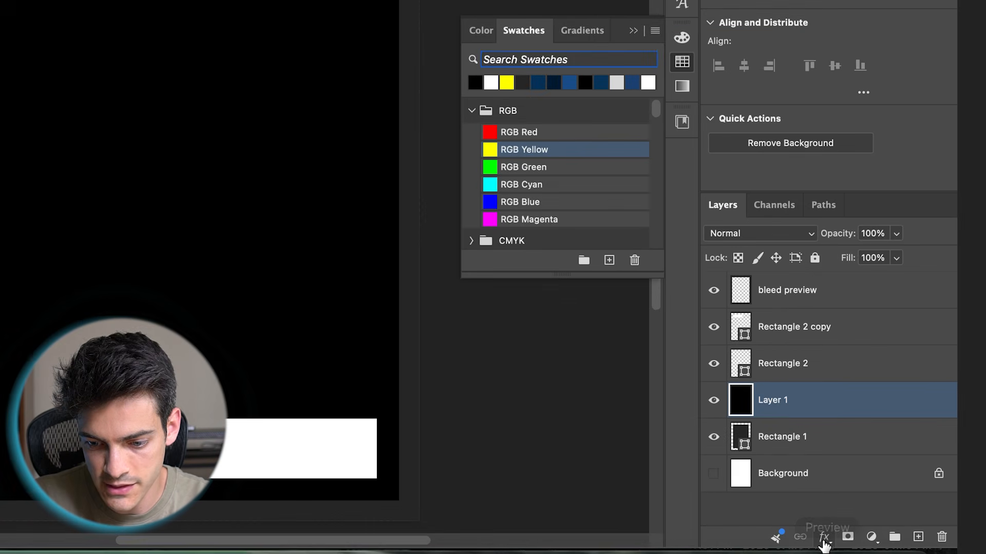
left_click(824, 540)
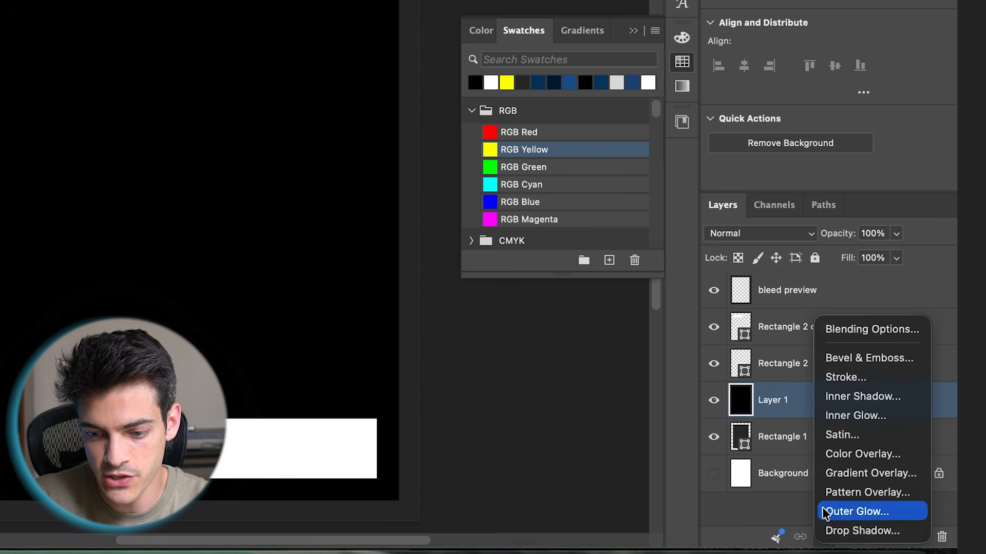
left_click(864, 376)
left_click(595, 49)
left_click(592, 66)
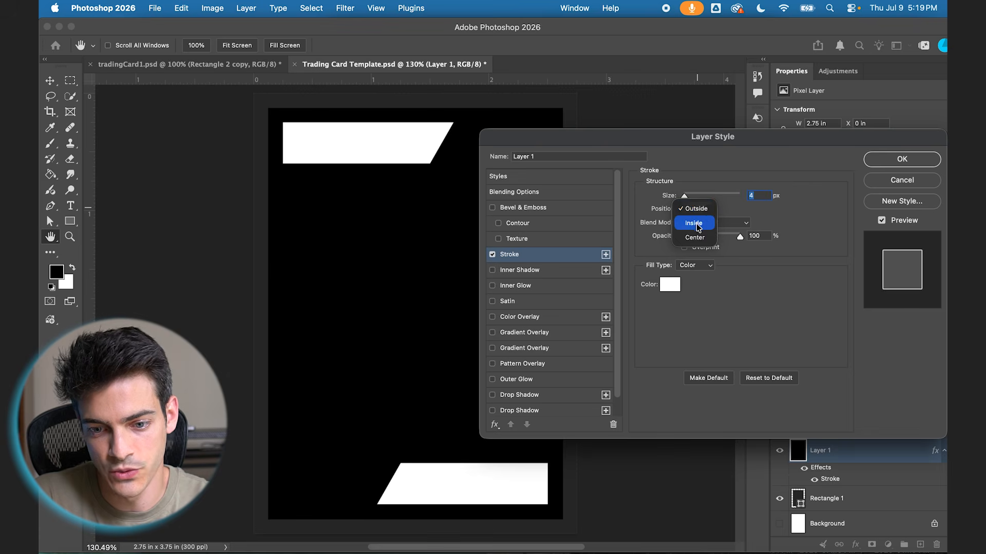
left_click_drag(685, 198, 702, 199)
key("Up")
key("Up")
key("Up")
key("Up")
key("Up")
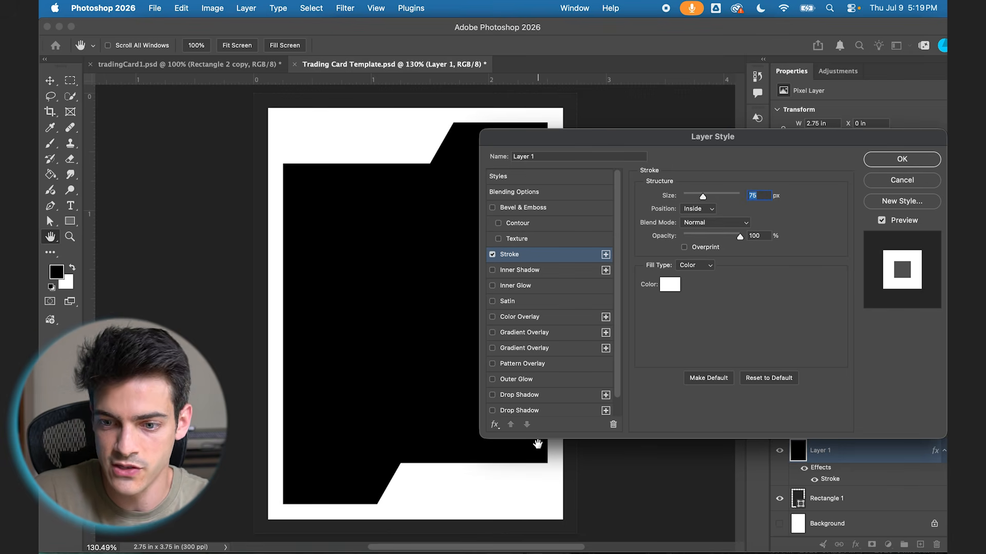
key("Return")
Set the stroke layer's fill to 0%, hide Rectangle 1 and bleed preview, and group the frame layers
key("g")
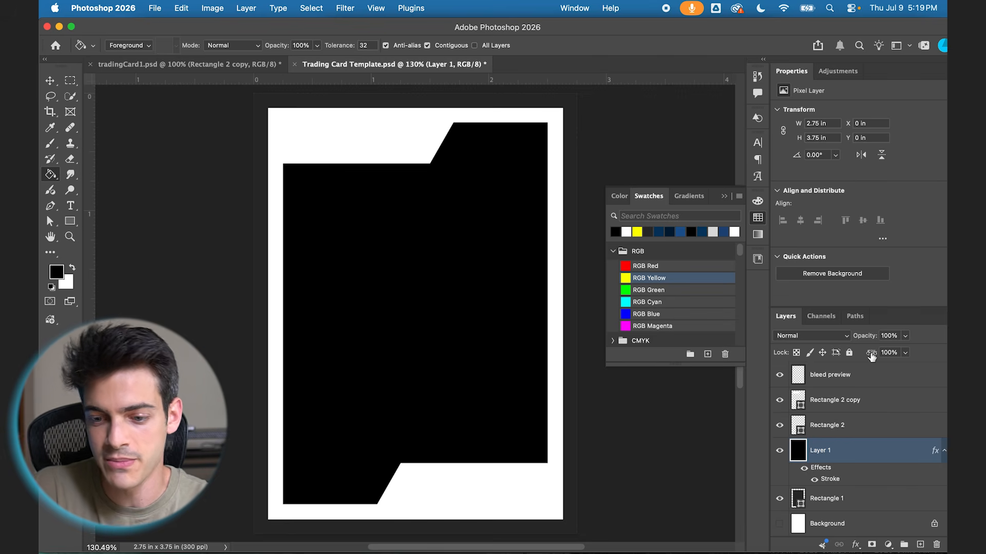
left_click_drag(871, 356, 772, 356)
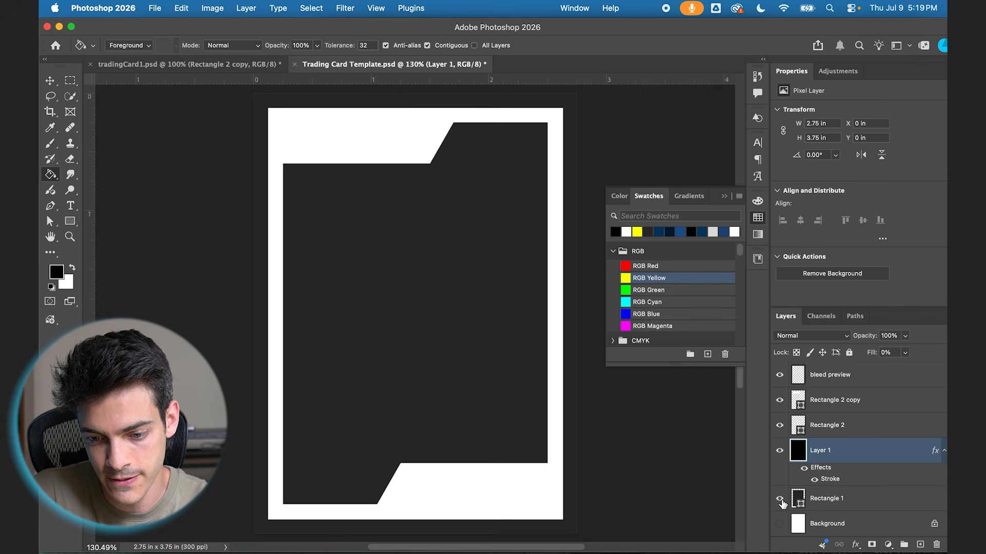
left_click(780, 500)
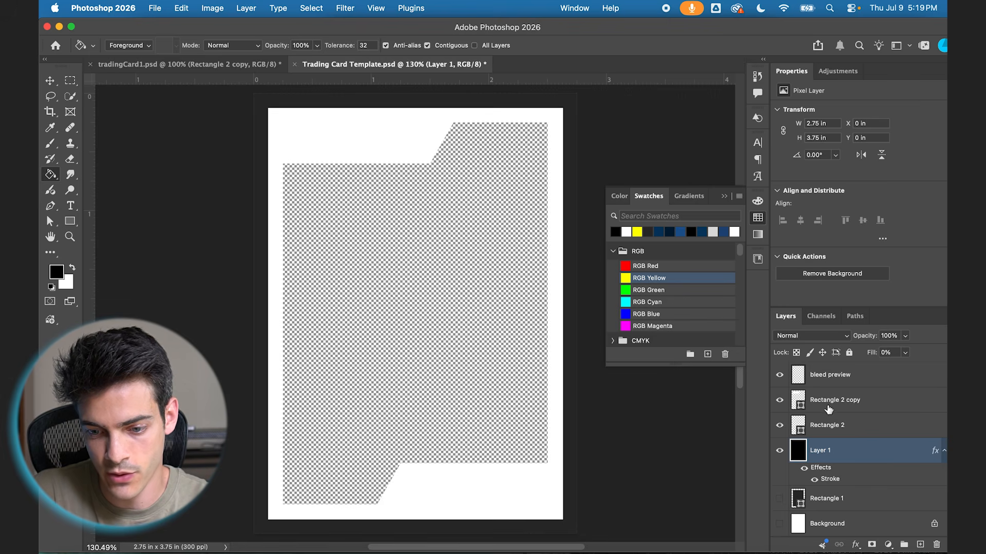
left_click(780, 376)
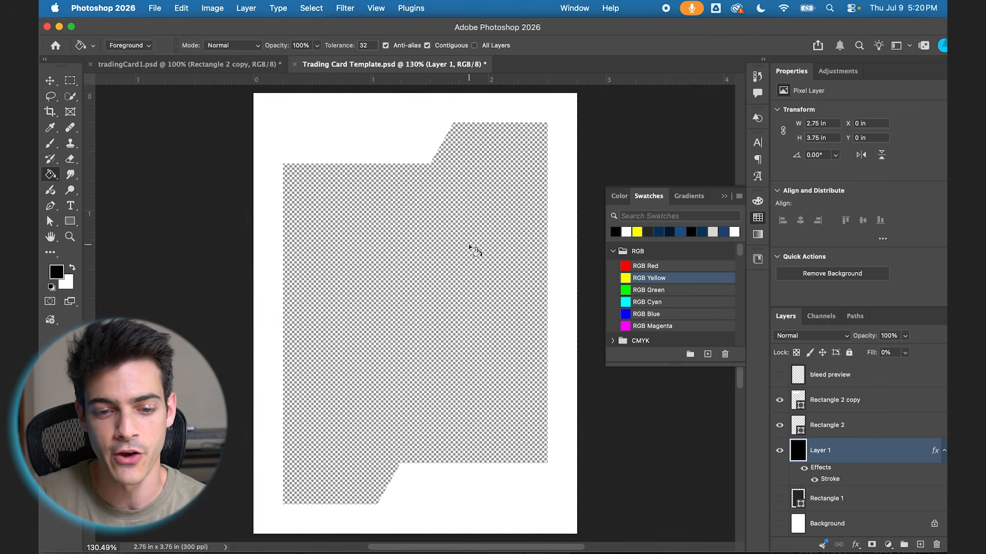
key("v")
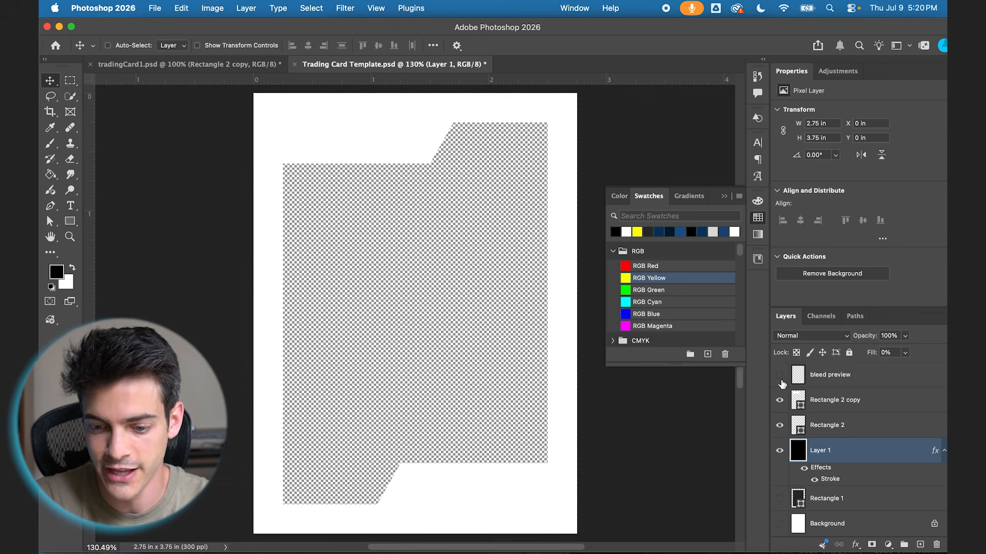
left_click(827, 406, "shift")
left_click(904, 545)
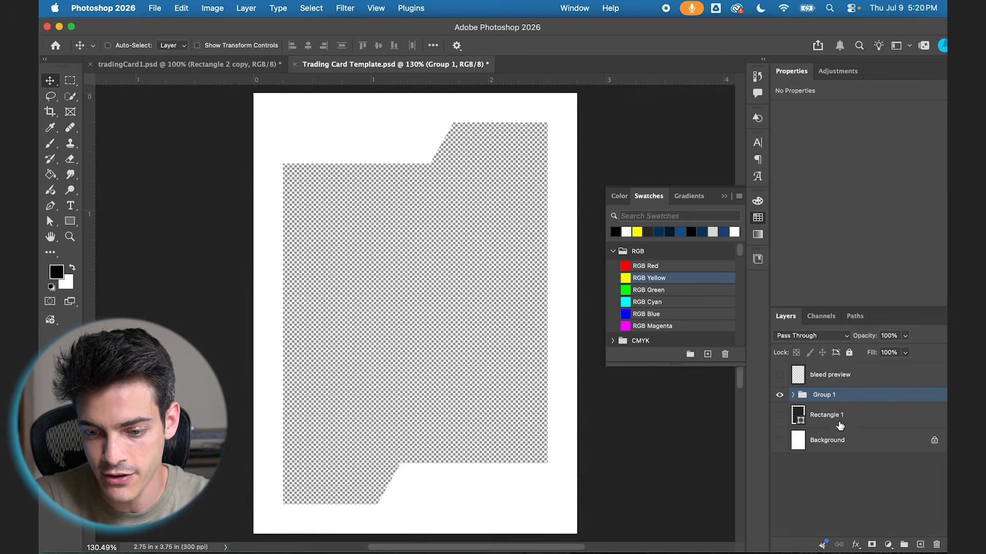
Place the player photo DSC08064.jpg onto the card and commit it
left_click(827, 414)
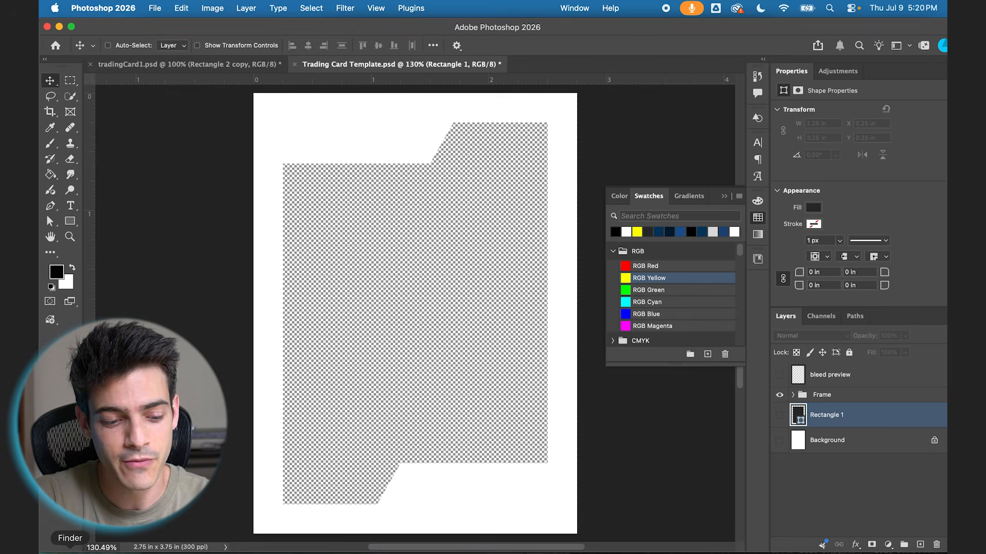
left_click(70, 550)
left_click_drag(425, 363, 688, 131)
key("Return")
Sample the jersey's navy, fill a new layer with it, and clip it to the Frame group
scroll(419, 320, "up", 4)
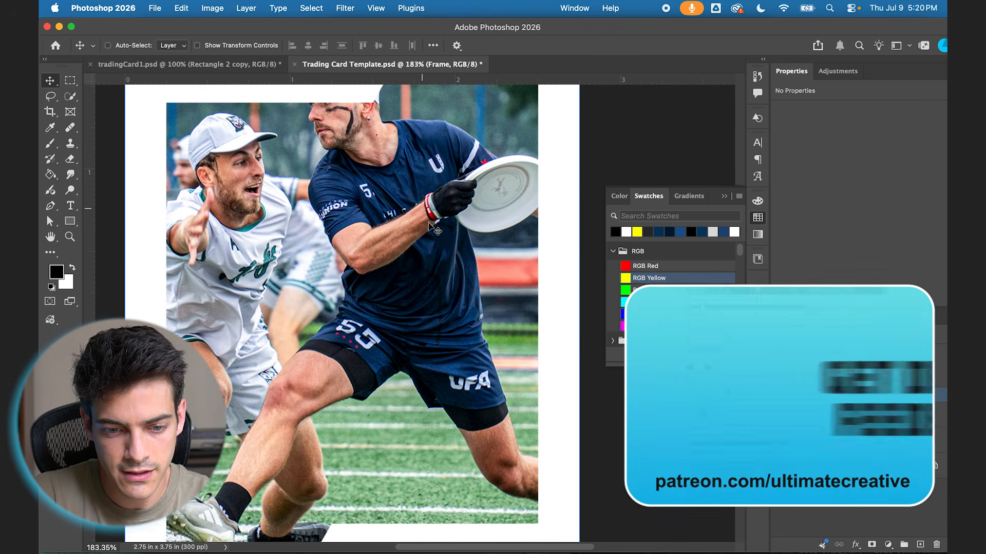
scroll(399, 232, "up", 2)
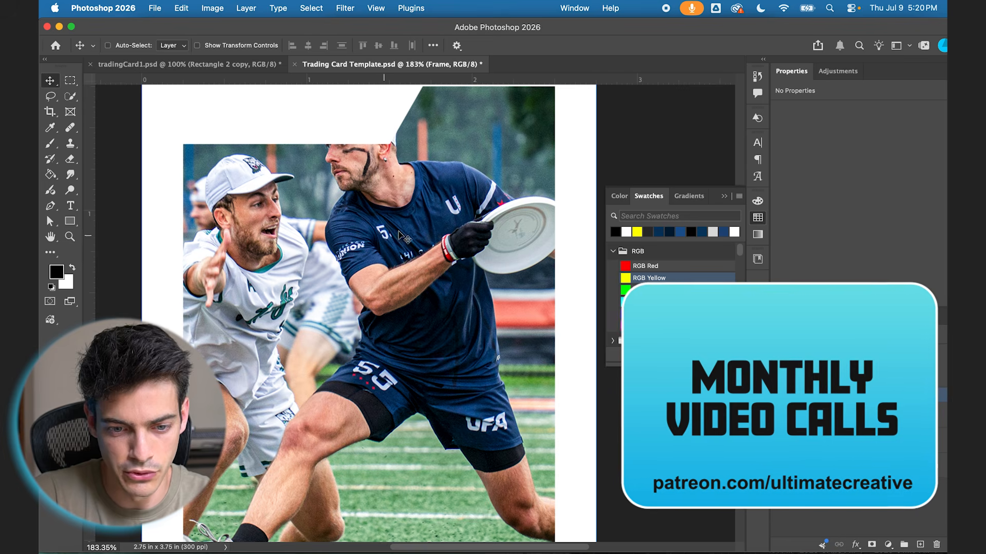
left_click(577, 330, "super")
key("b")
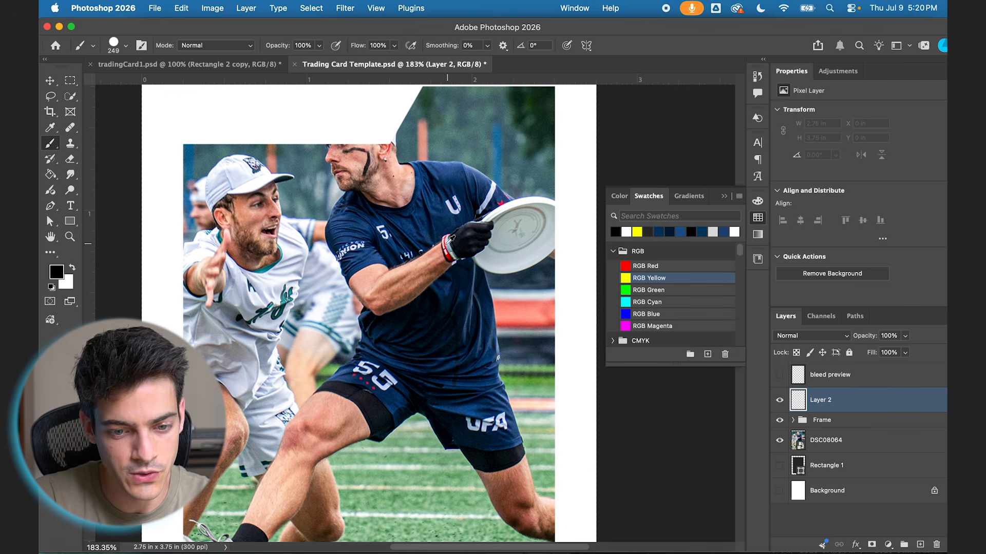
key("bracketleft")
key("bracketleft")
key("bracketleft")
key("bracketleft")
key("bracketleft")
key("bracketleft")
key("bracketleft")
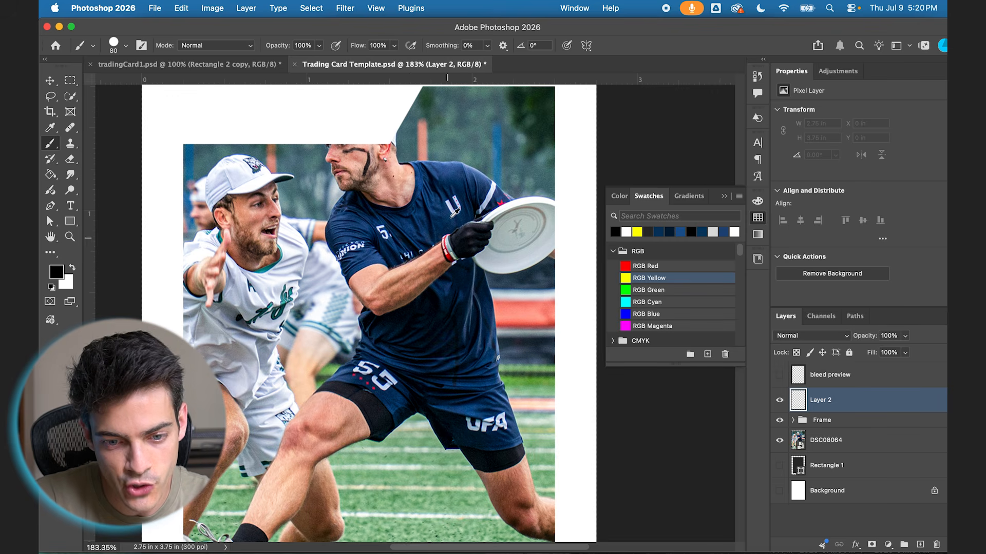
left_click(440, 211, "alt")
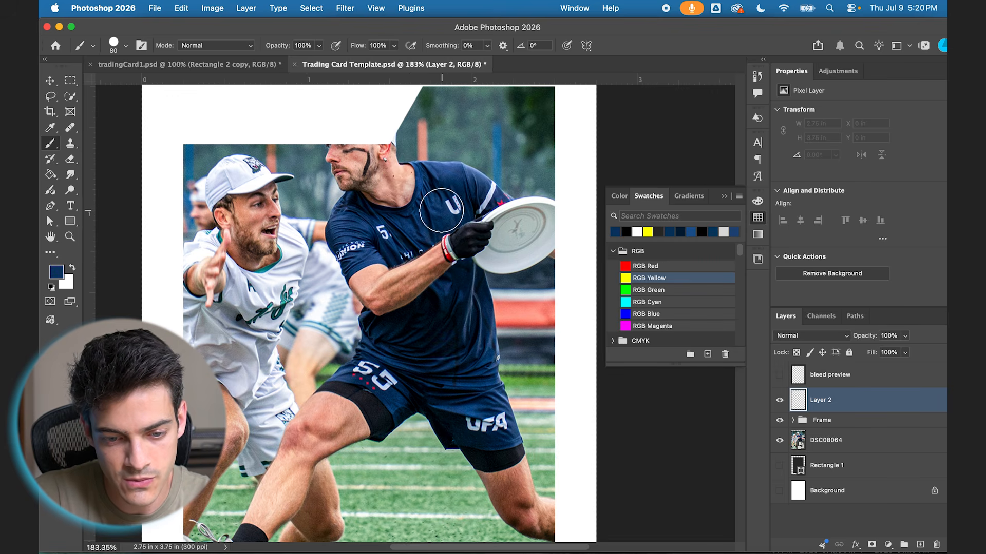
key("g")
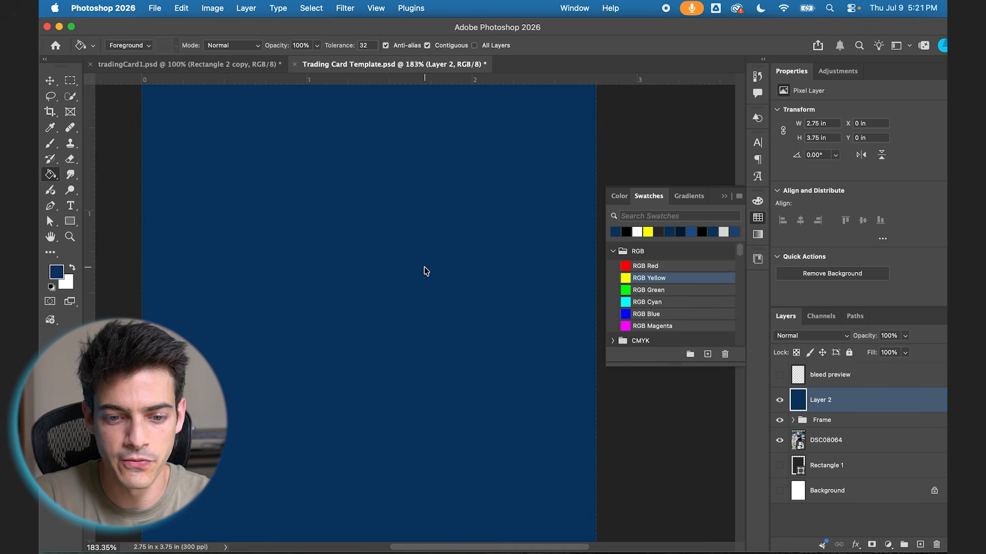
left_click(429, 270)
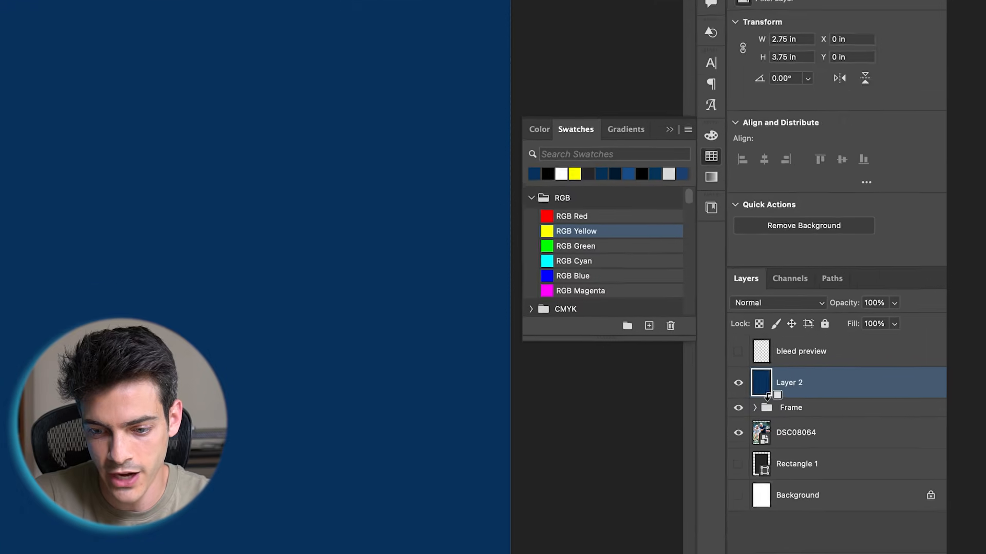
left_click(721, 379, "alt")
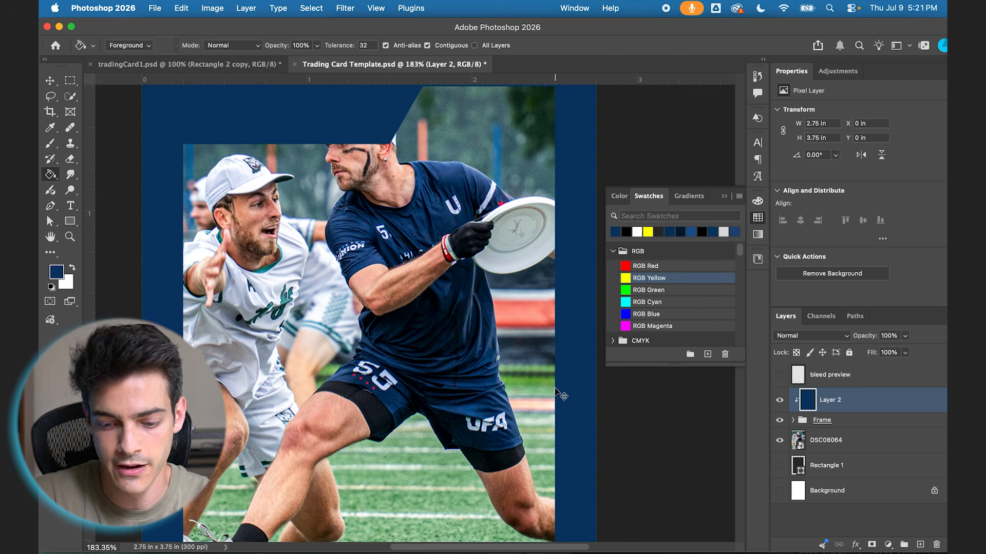
key("super+0")
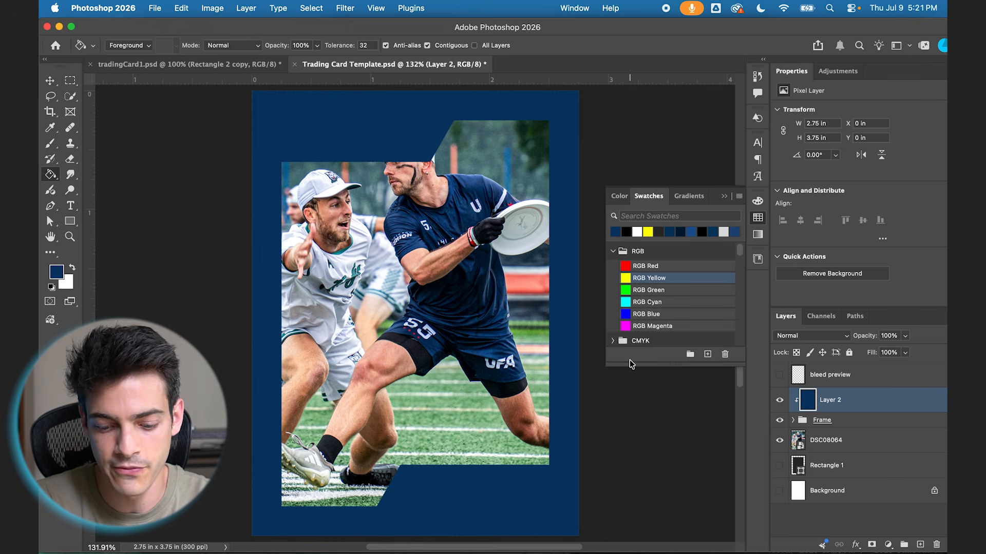
Duplicate navy Layer 2, clip the copy to it, and scale it to 50% height
key("super+j")
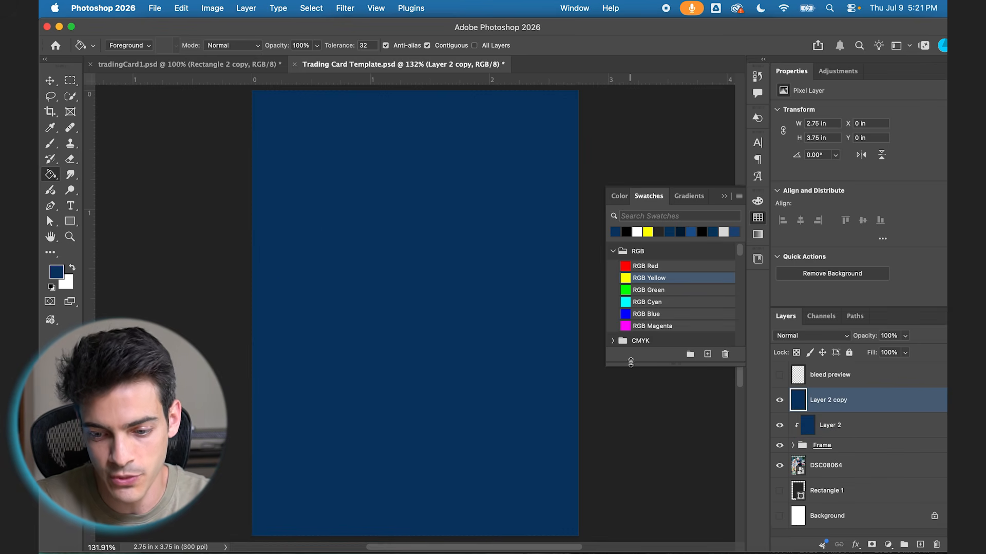
left_click(803, 410, "alt")
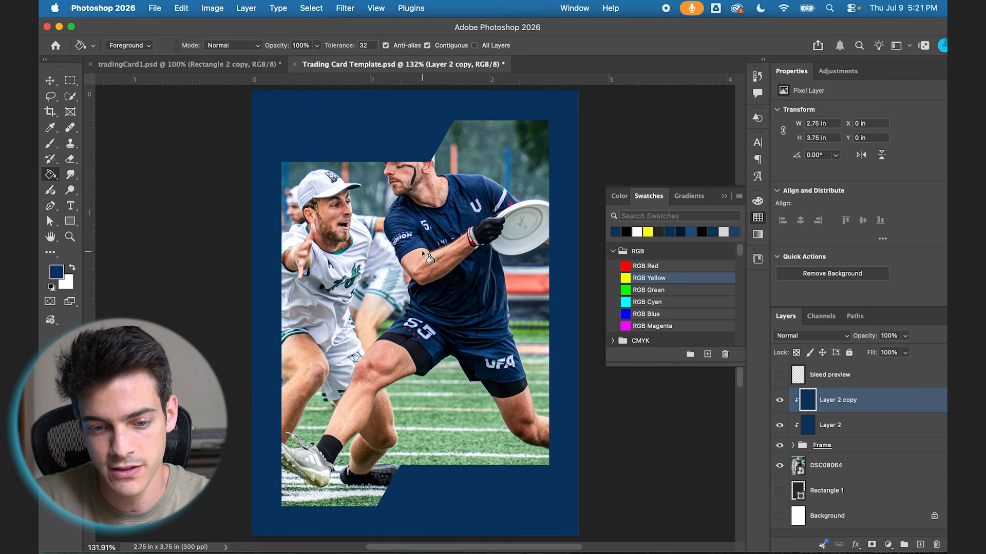
key("super+t")
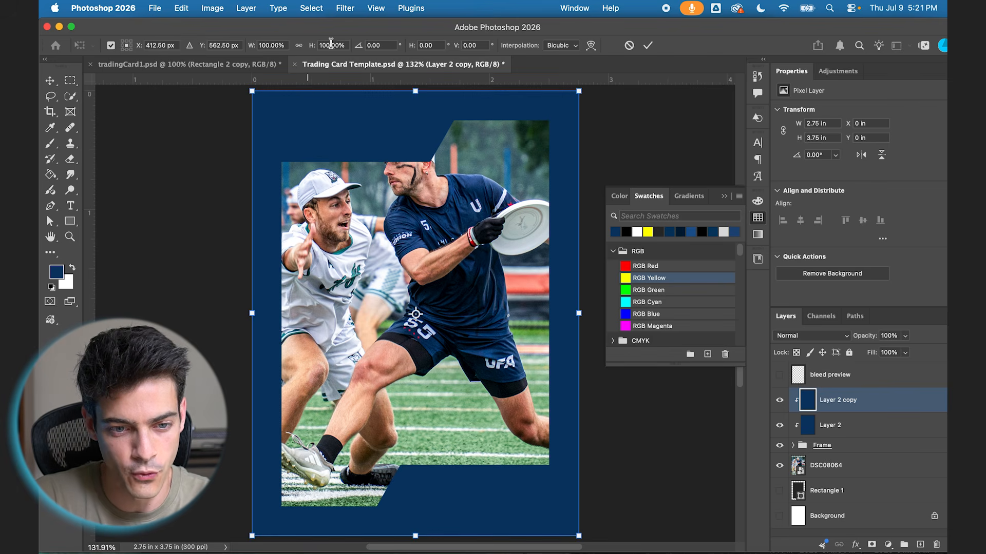
type("50")
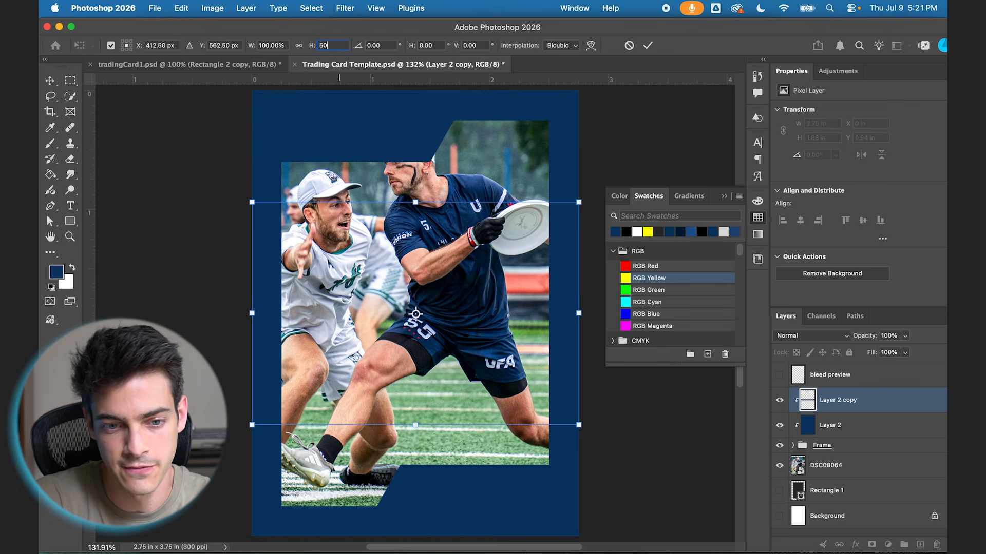
key("Return")
Fill the half-height copy with the lighter blue sampled from the player's shorts
key("g")
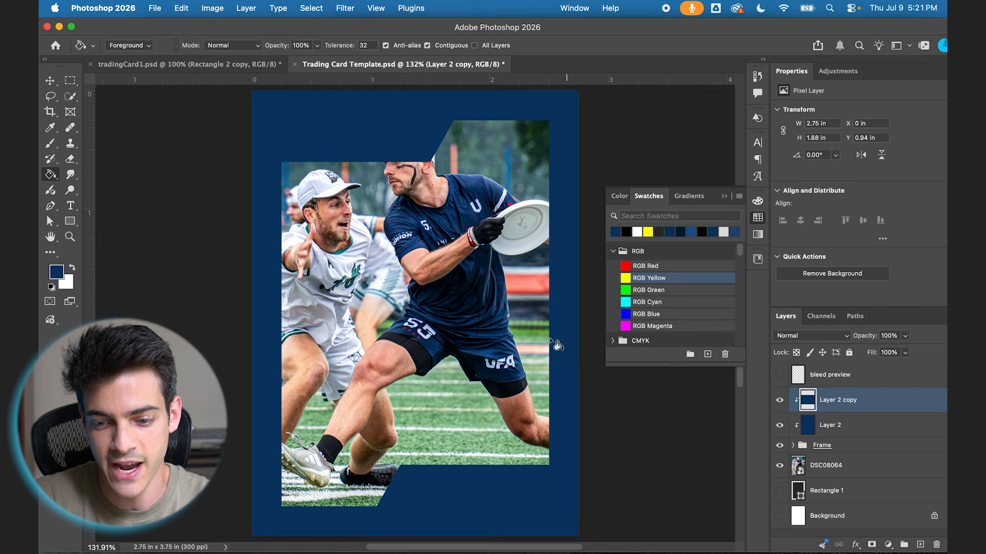
key("super+equal")
scroll(543, 314, "up", 3)
key("b")
scroll(487, 330, "down", 5)
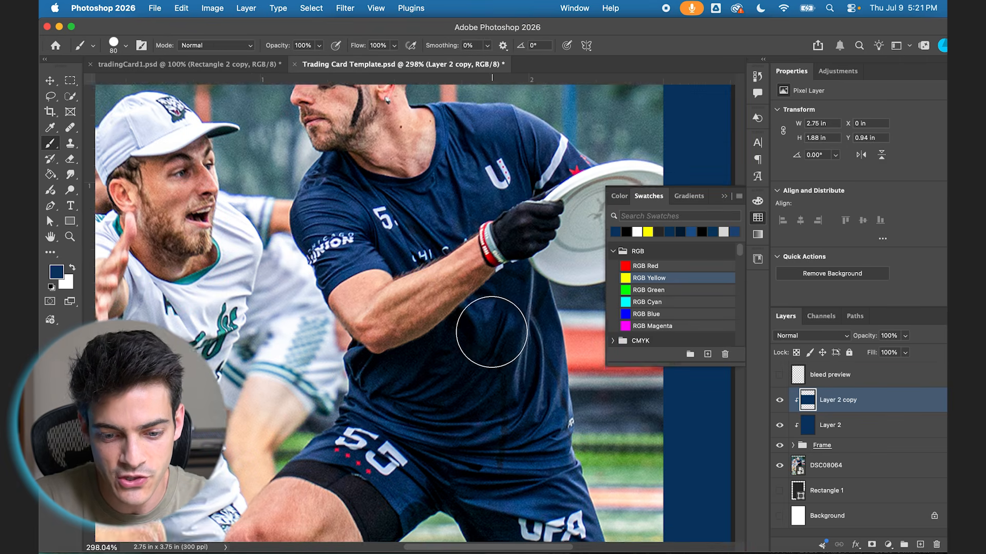
left_click(511, 426, "alt")
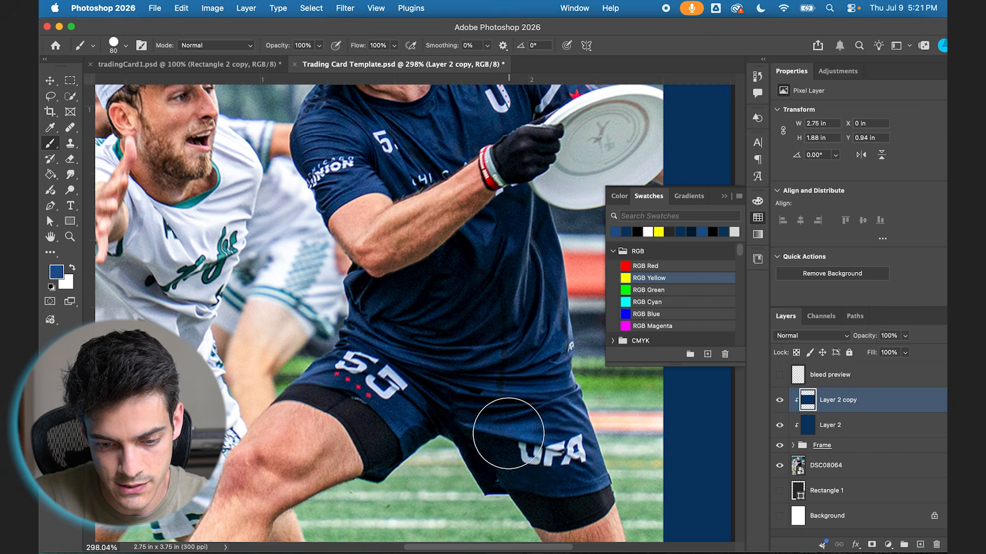
key("g")
scroll(506, 322, "down", 5)
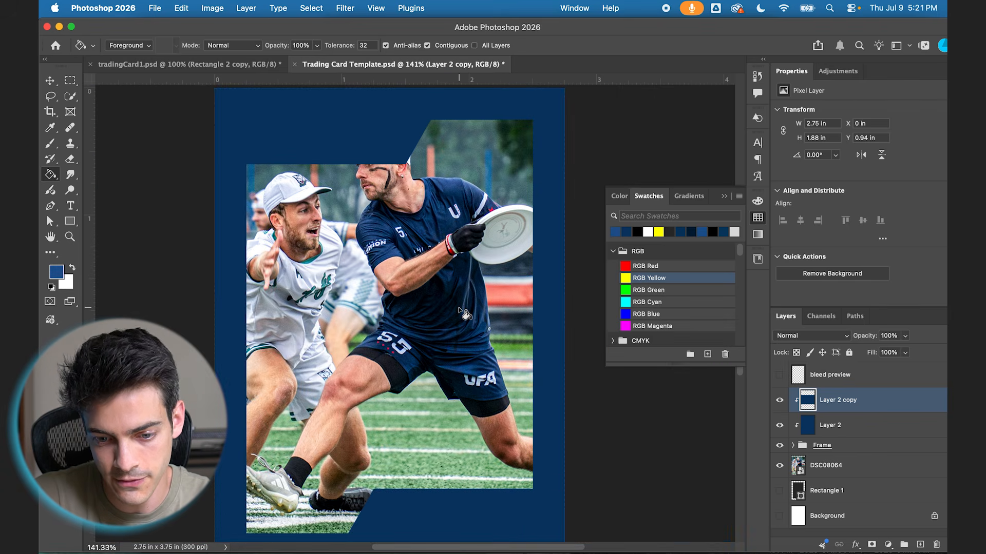
left_click(460, 310)
Move the lighter blue band up and align it to the card's top edge
key("v")
scroll(547, 336, "down", 2)
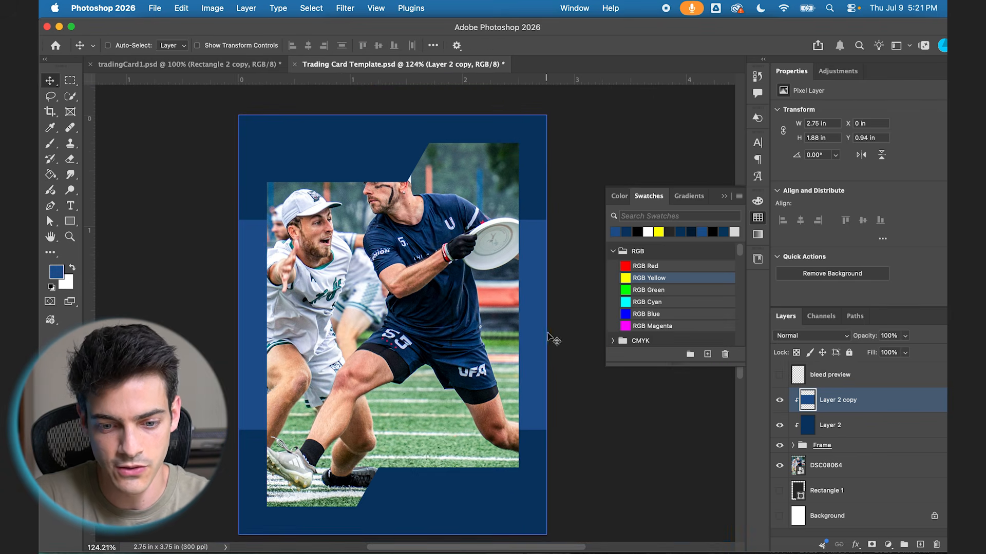
left_click_drag(523, 288, 529, 183)
key("super+a")
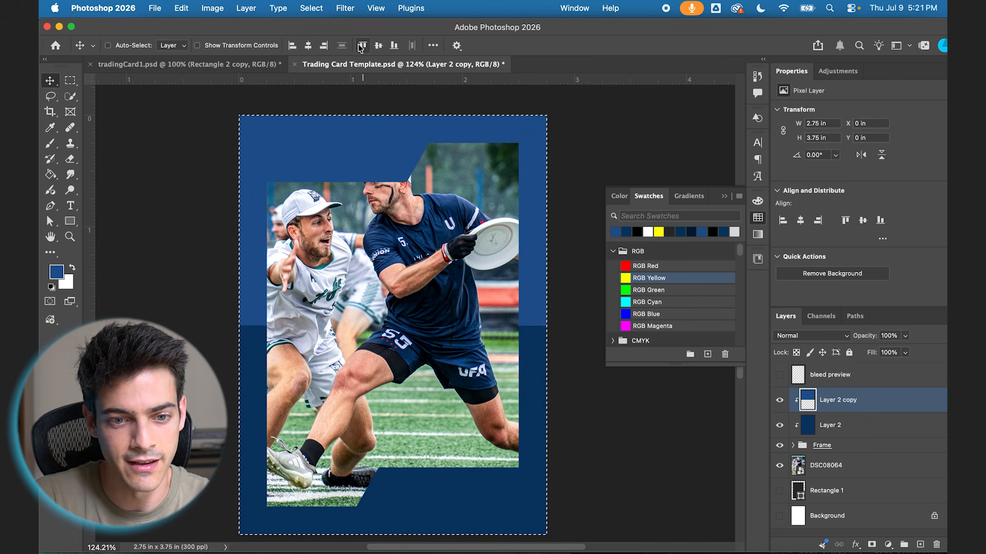
left_click(363, 46)
key("super+d")
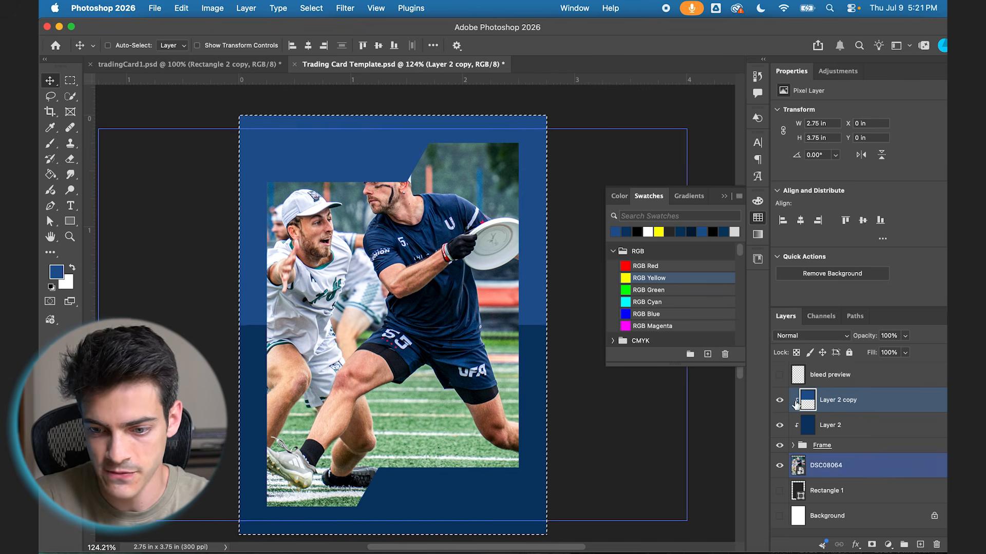
Turn the bleed preview back on and select the DSC08064 photo layer
left_click(780, 375)
left_click(592, 394, "shift+super")
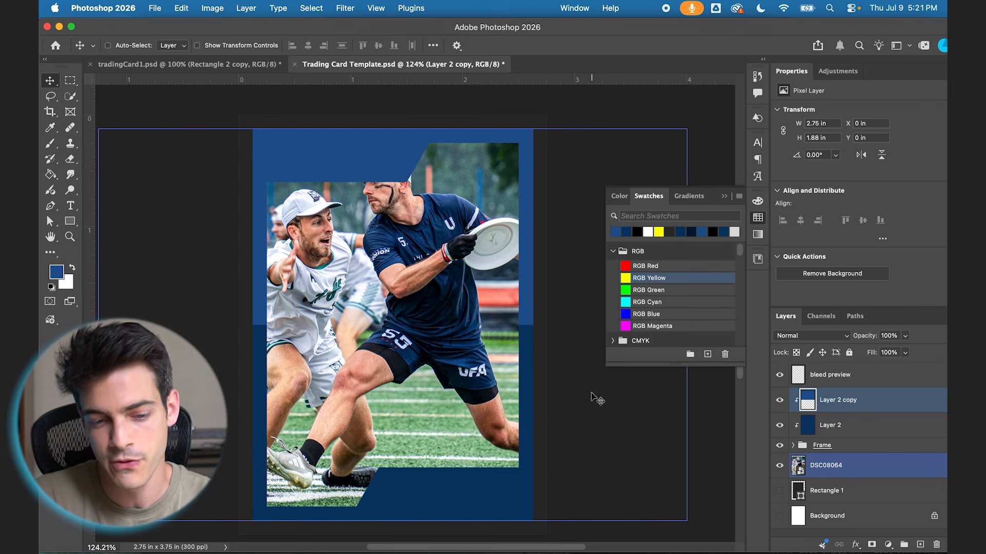
left_click(595, 398, "shift+super")
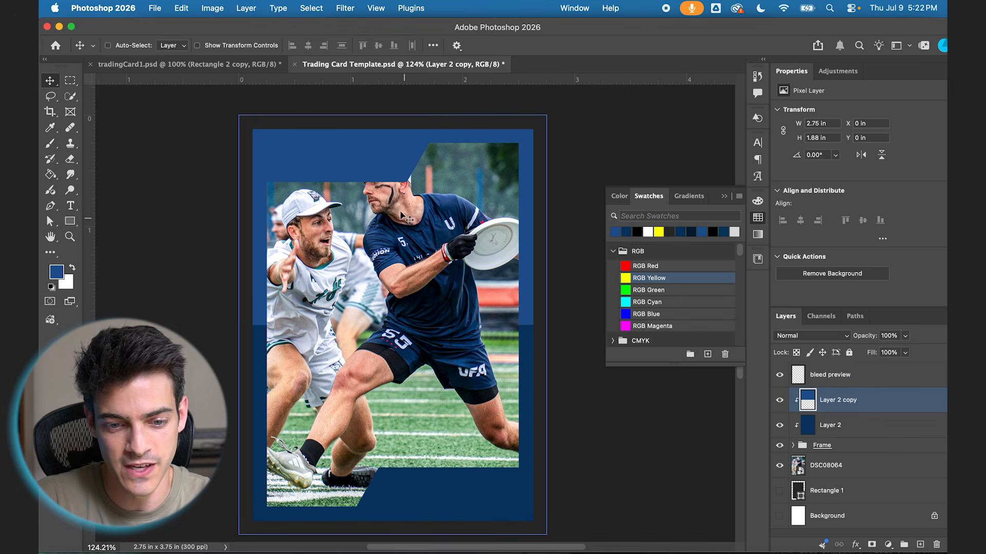
left_click(800, 468, "super")
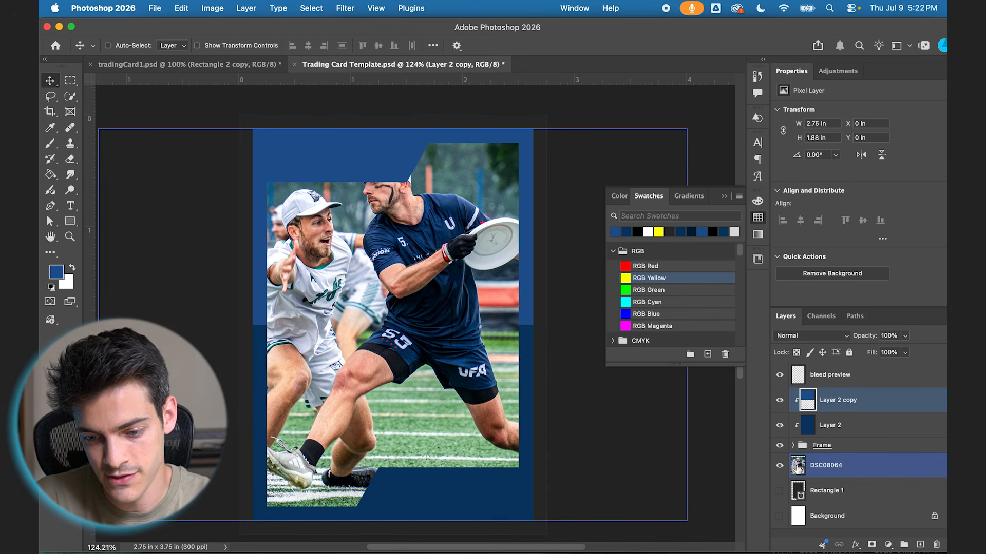
Duplicate the DSC08064 photo and move the copy above Layer 2 copy
left_click(800, 468)
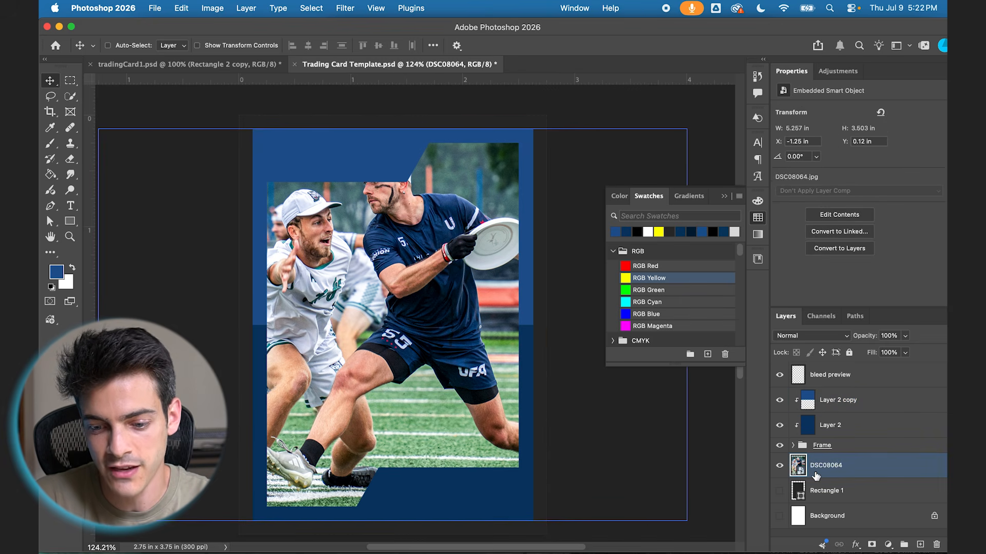
key("super+j")
left_click_drag(800, 468, 801, 388)
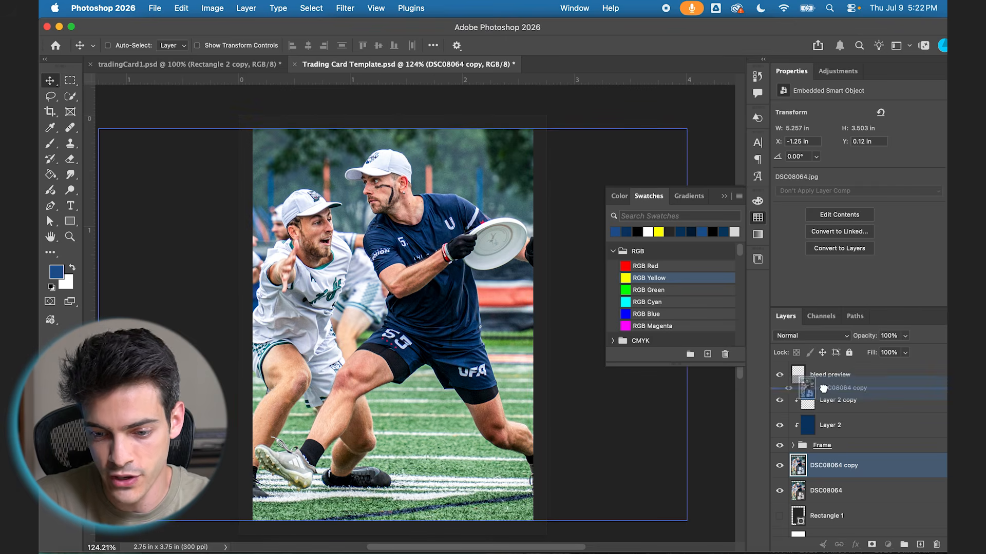
Mask the photo copy down to the players with Select Subject and put it in a new group
key("w")
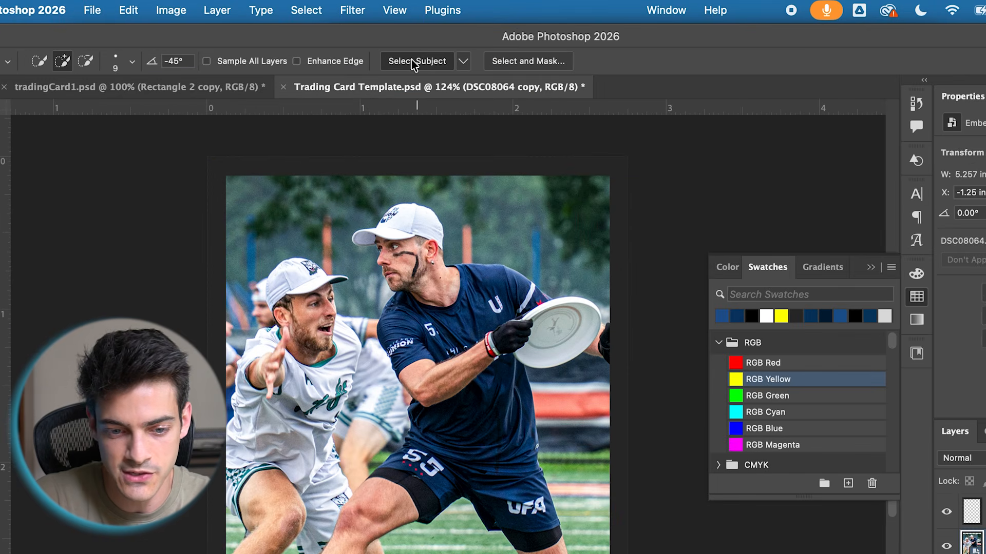
left_click(414, 62)
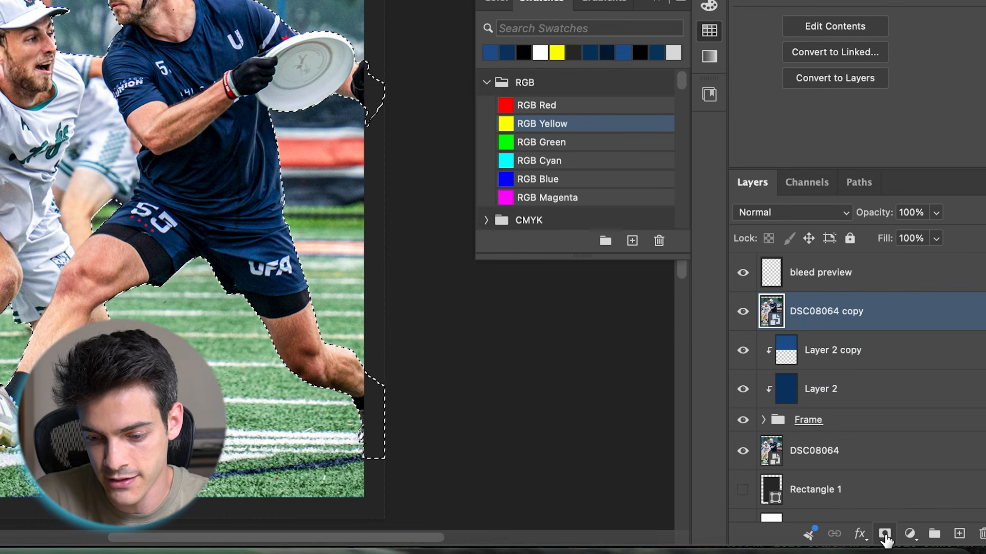
left_click(885, 536)
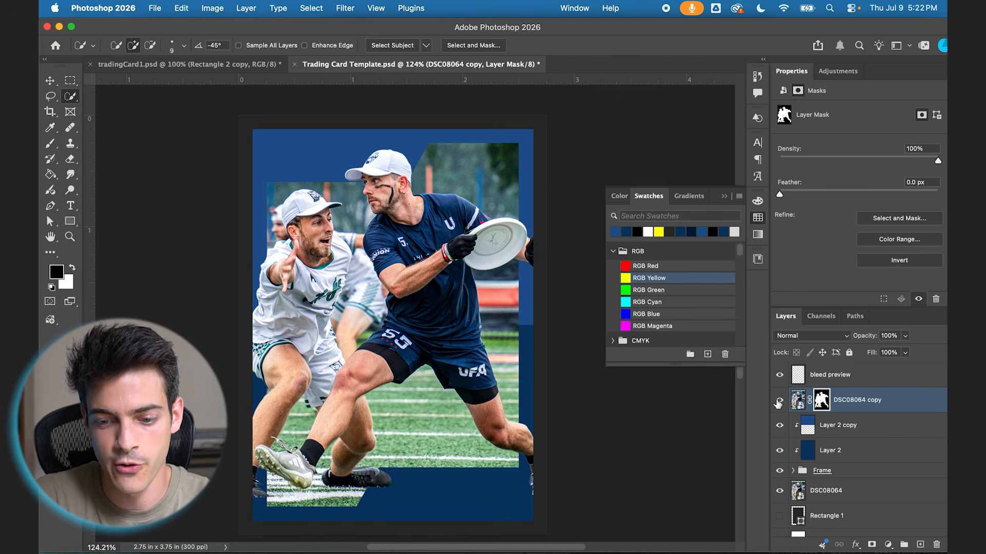
left_click(905, 545)
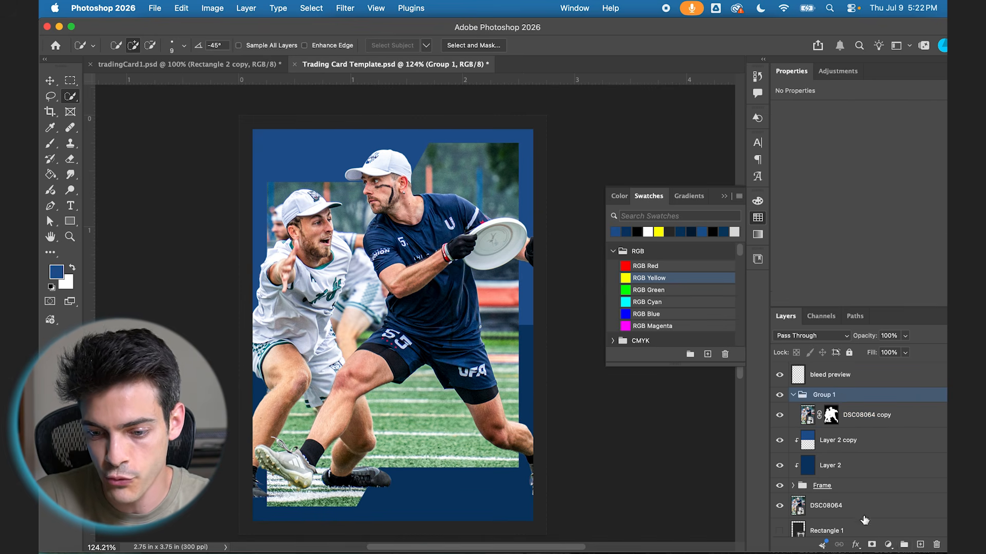
Give Group 1 a hide-all mask and paint the front player's head and cap back in white
left_click(872, 546, "alt")
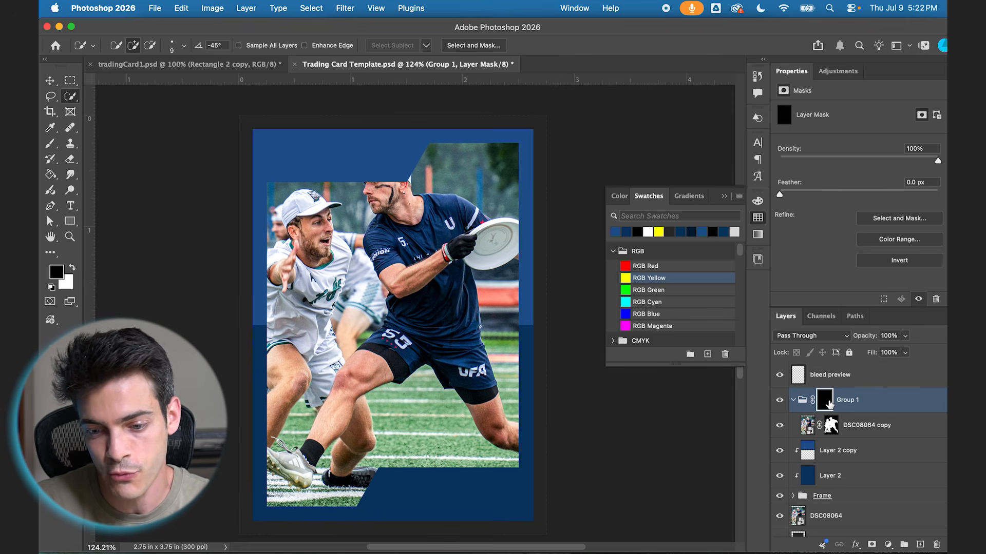
key("b")
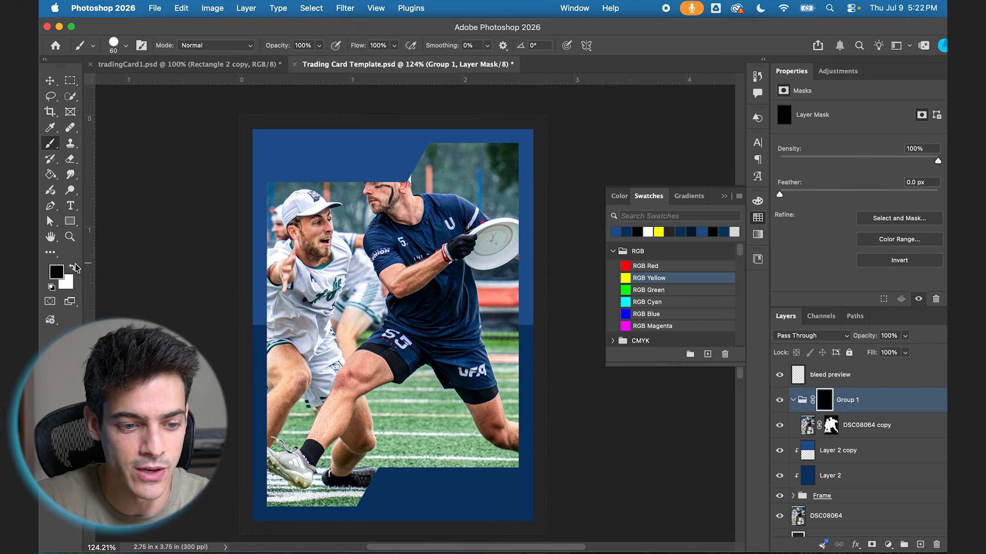
left_click(71, 268)
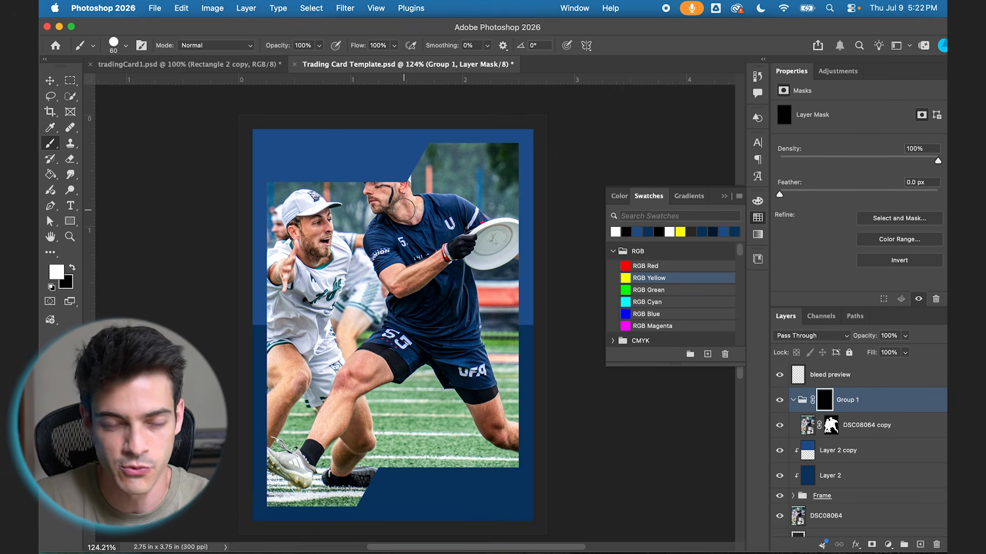
mouse_move(409, 178)
left_mouse_down()
mouse_move(402, 165)
mouse_move(372, 174)
mouse_move(359, 163)
mouse_move(327, 175)
left_mouse_up()
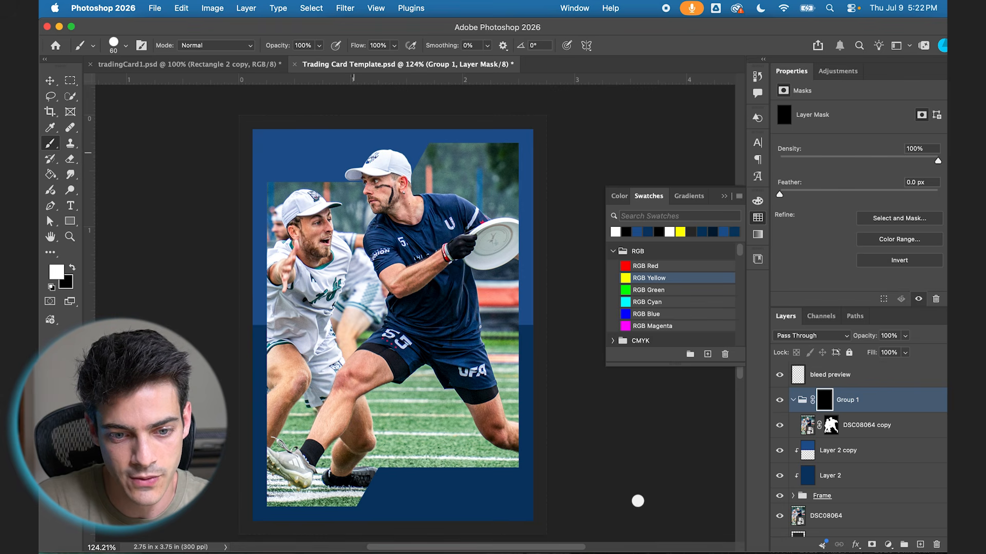
Place the abstract-art-astronomy image on the card, rotated a quarter turn and scaled to fit
key("v")
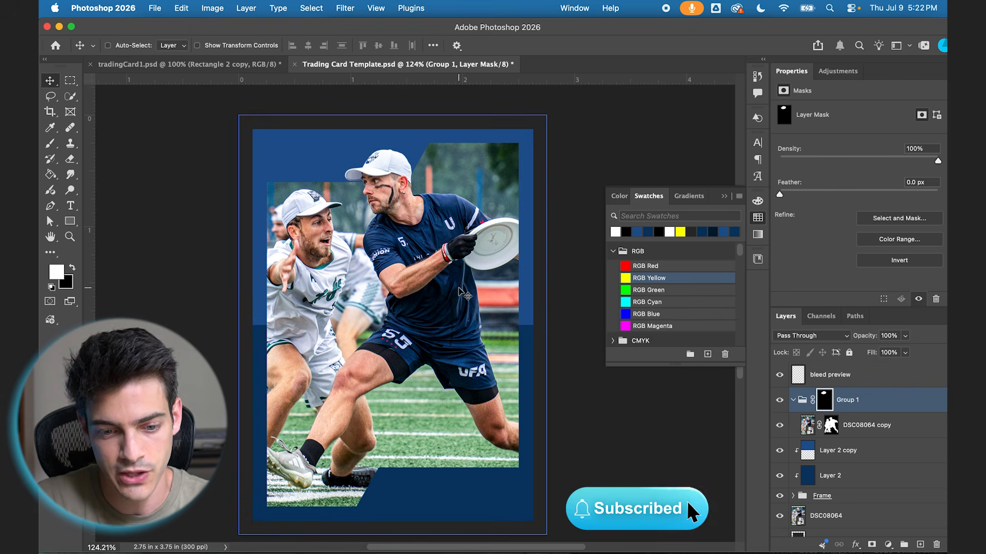
left_click(500, 477, "super")
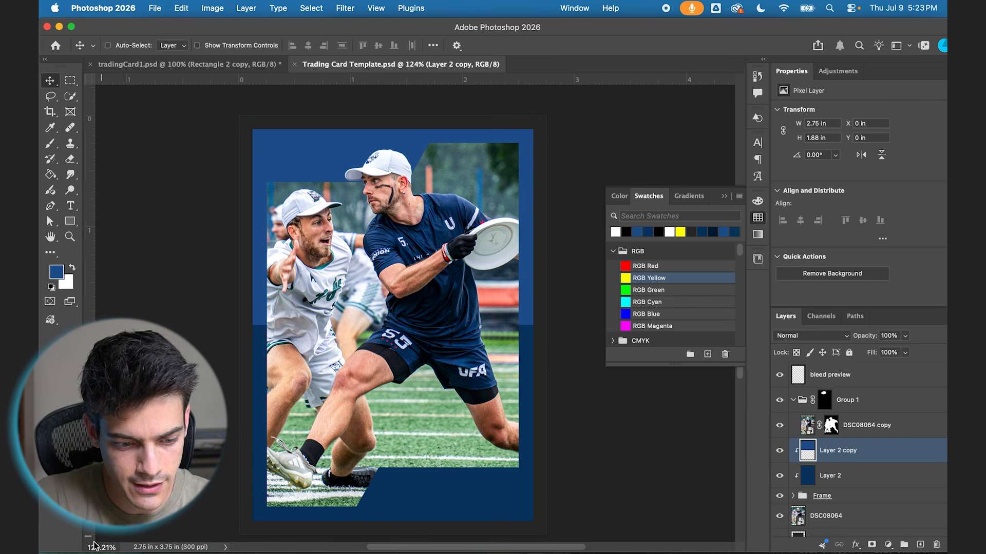
left_click(70, 551)
left_click_drag(413, 339, 493, 221)
left_click_drag(567, 264, 363, 181)
left_click_drag(479, 171, 528, 242)
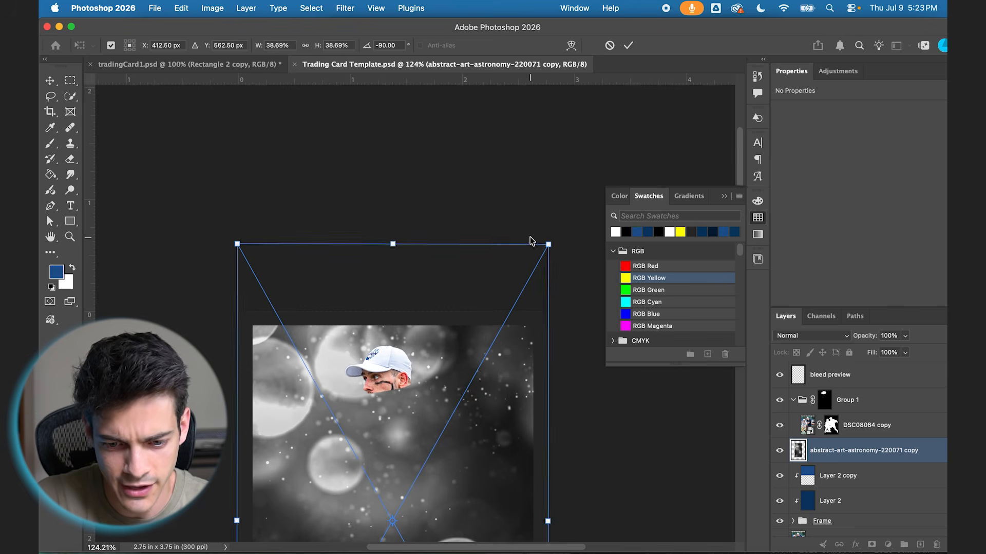
key("Return")
key("super+0")
Clip the astronomy image to Layer 2 copy and blend it in Color Dodge at 50% fill
scroll(517, 256, "down", 1)
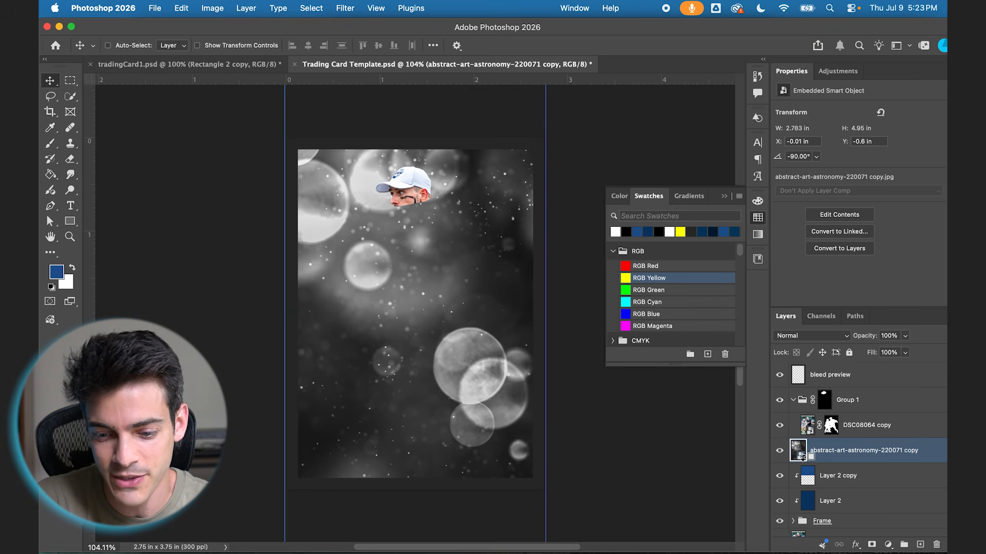
key("super+semicolon")
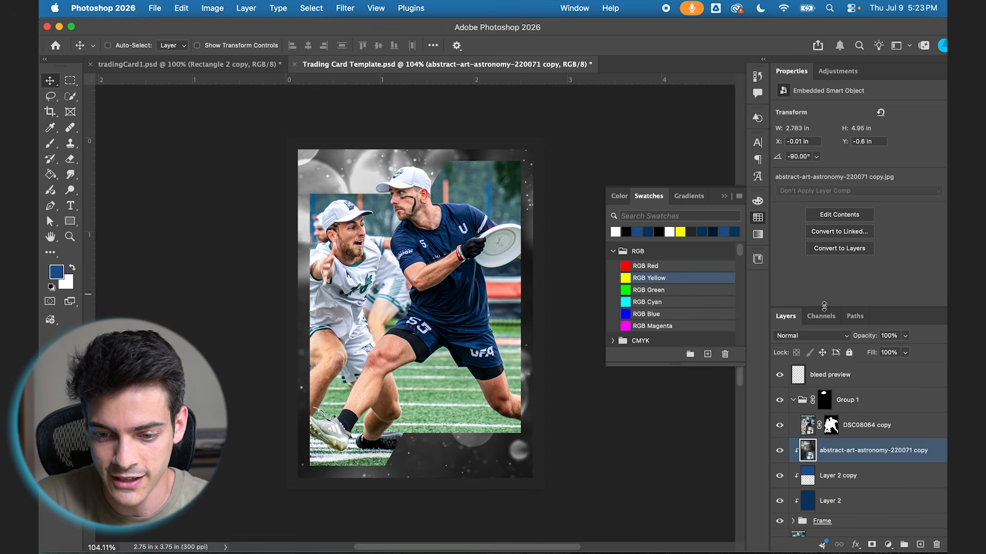
left_click(817, 337)
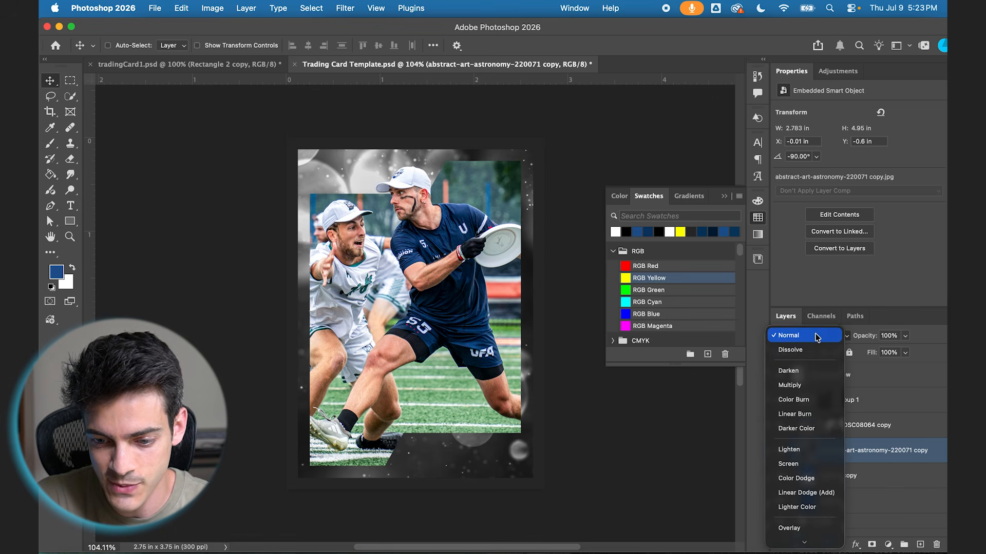
left_click(806, 478)
left_click_drag(874, 357, 846, 356)
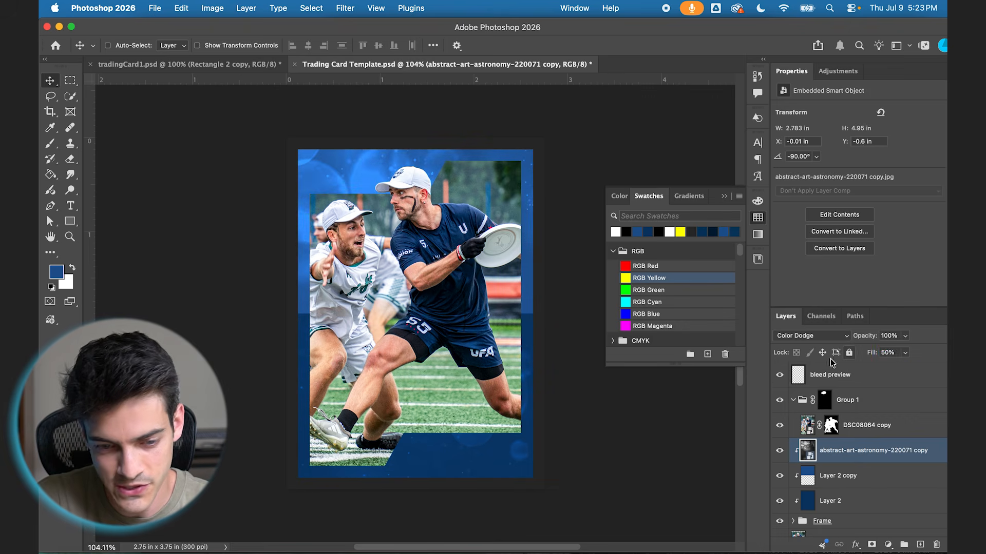
key("super+equal")
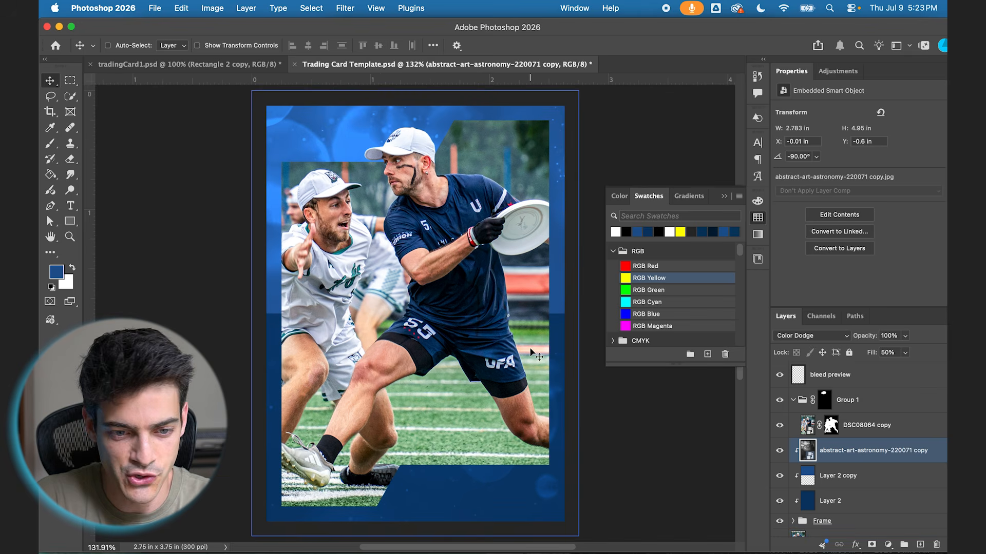
Fill the lower blue band on Layer 2 with dark navy sampled from the jersey
left_click(810, 482, "shift")
left_click(830, 501)
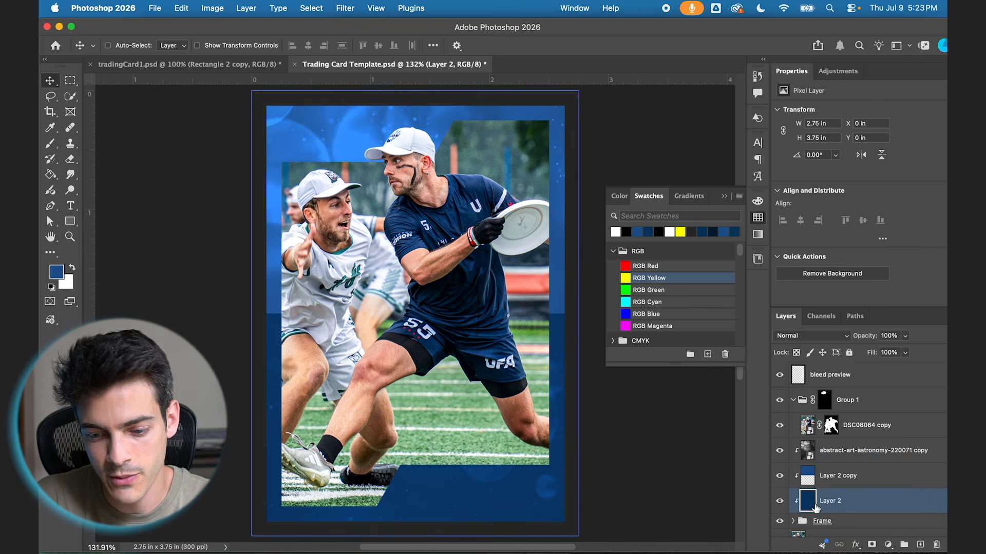
key("b")
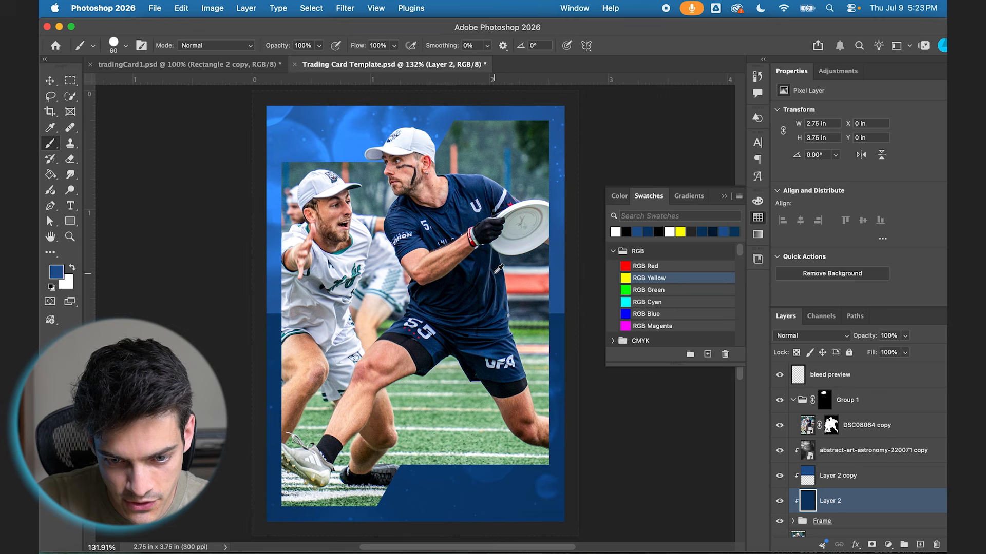
mouse_move(493, 255)
left_mouse_down("alt")
mouse_move(502, 231)
mouse_move(488, 247)
mouse_move(464, 231)
left_mouse_up("alt")
key("g")
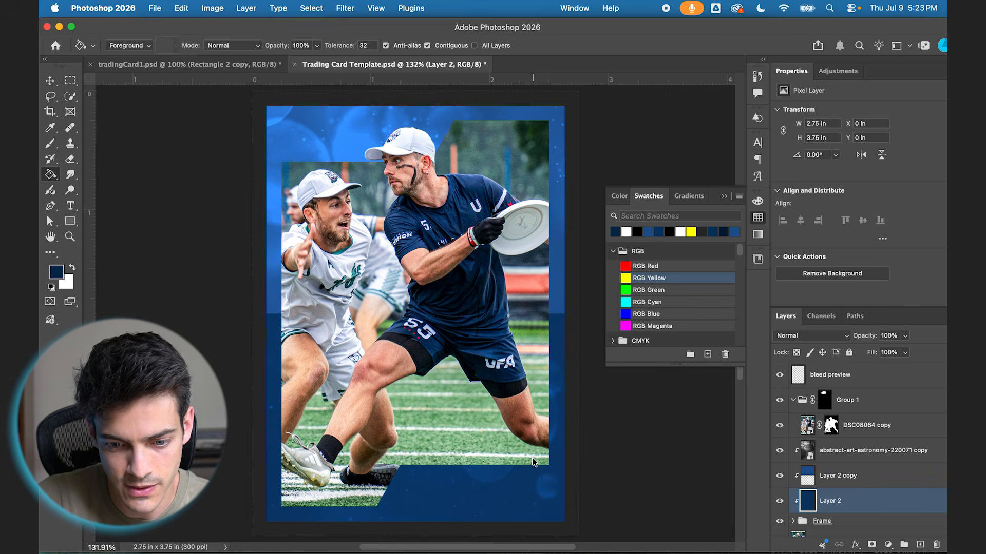
left_click(534, 461)
Create a new layer and set up a black-to-transparent Basics gradient with black as foreground
key("super+shift+alt+n")
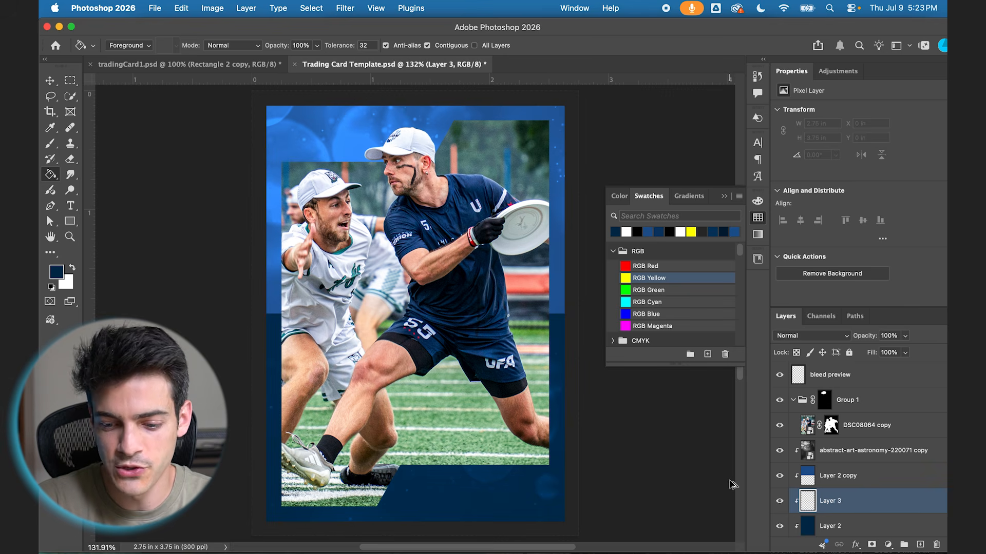
key("shift+g")
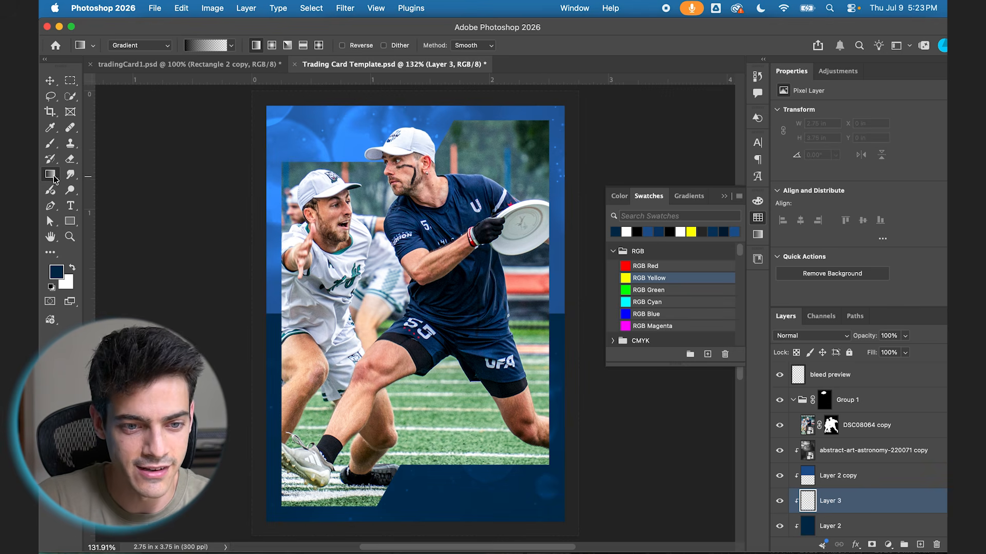
left_click(206, 46)
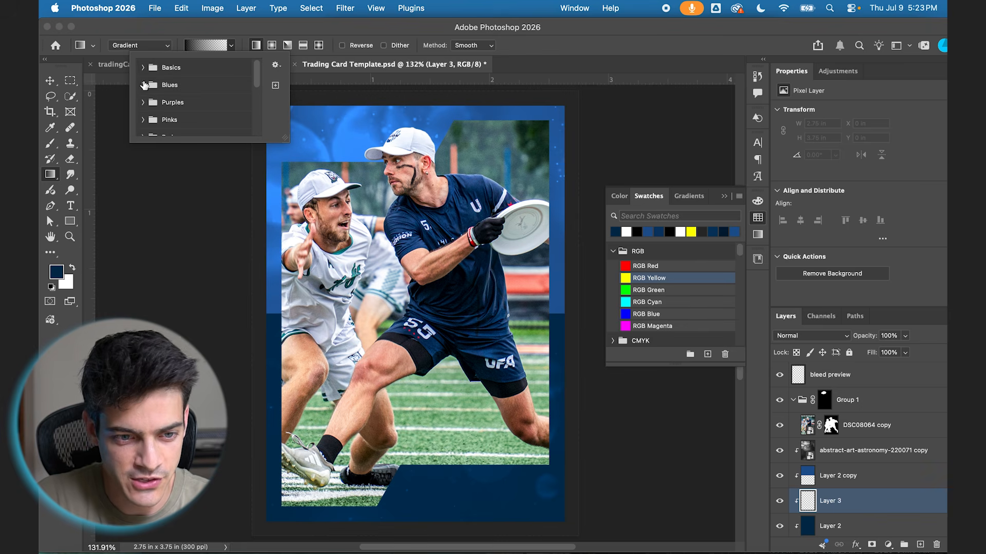
left_click(141, 68)
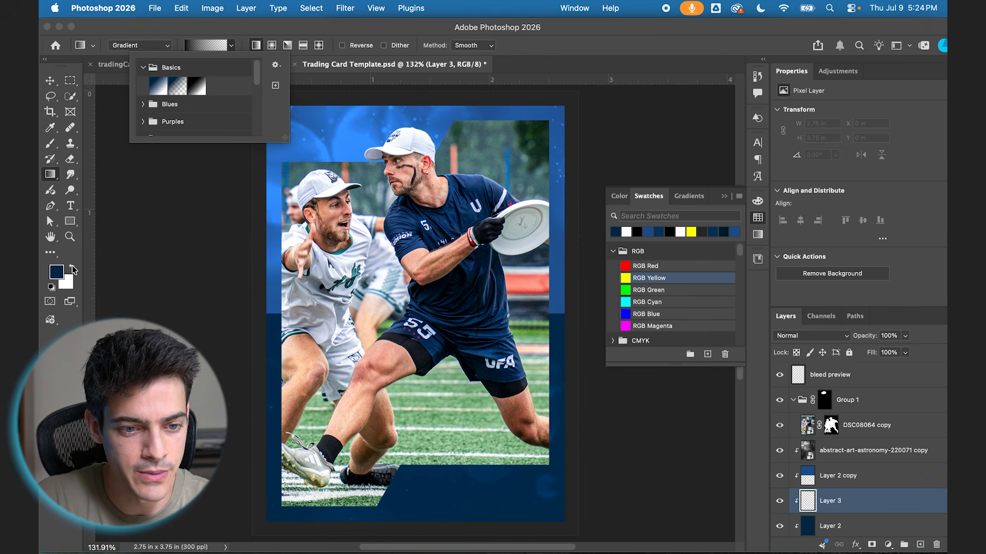
left_click(60, 272)
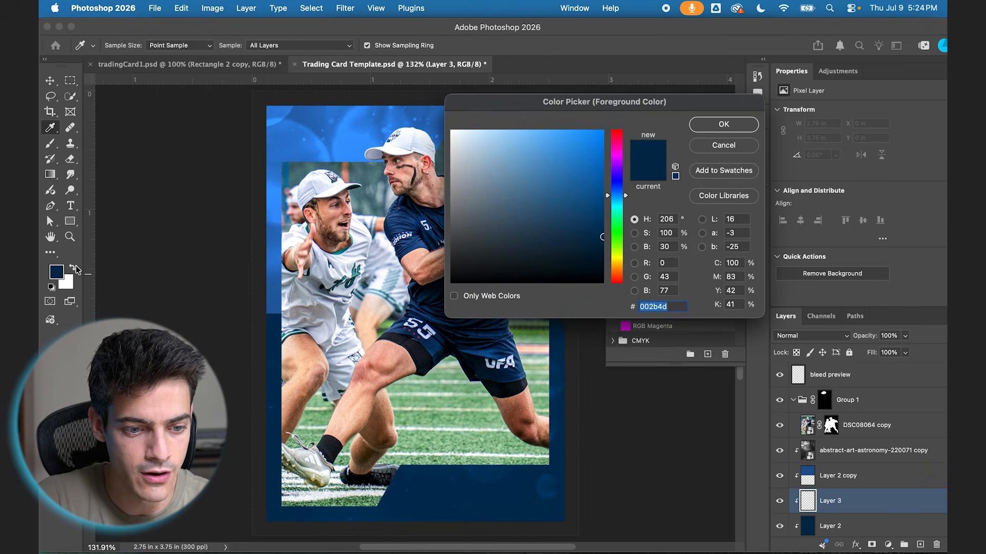
key("Escape")
key("d")
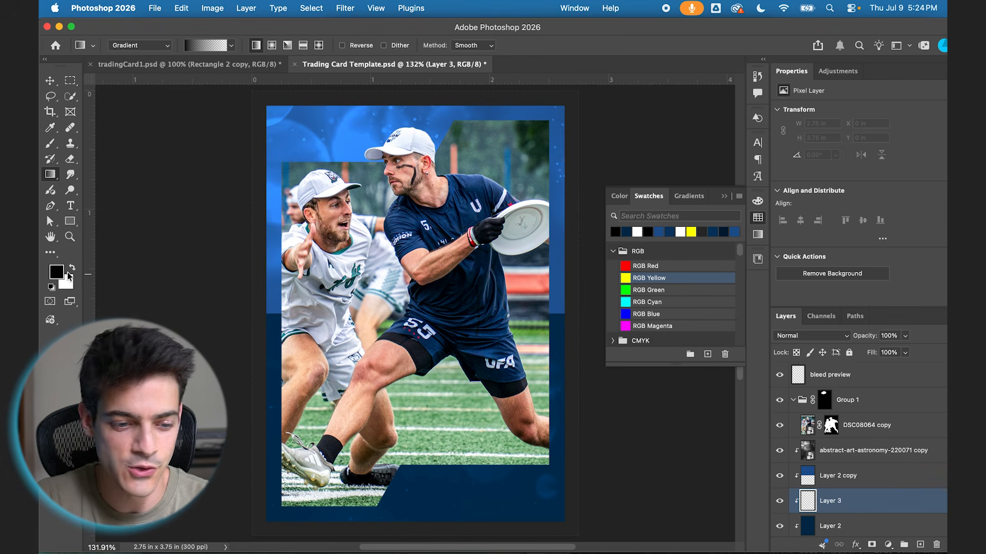
left_click(73, 268)
left_click(73, 268)
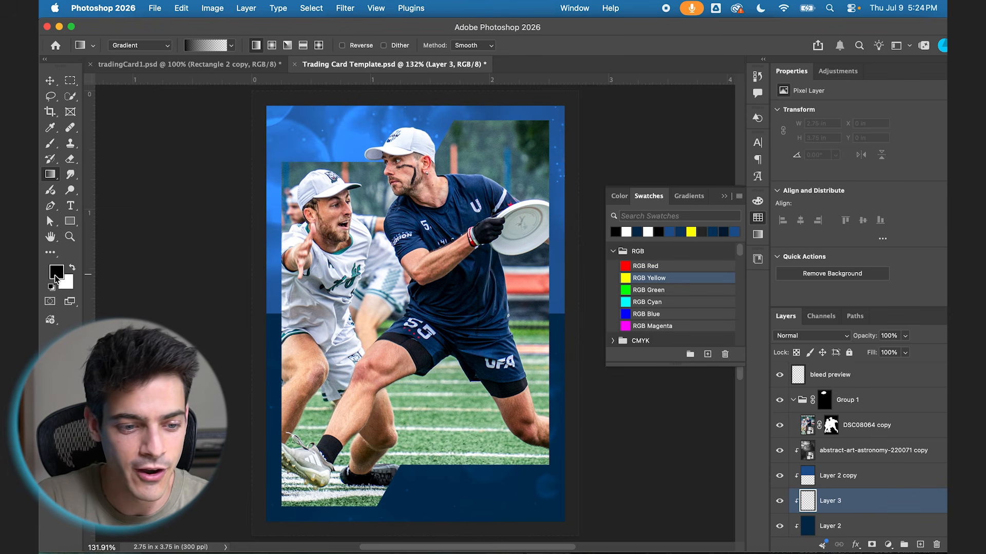
left_click(50, 176)
left_click(232, 45)
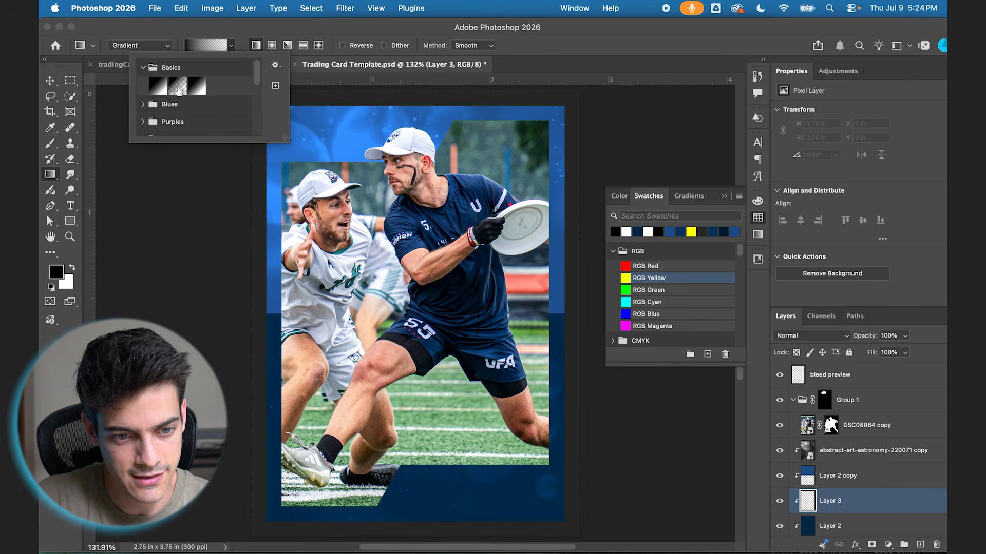
key("Escape")
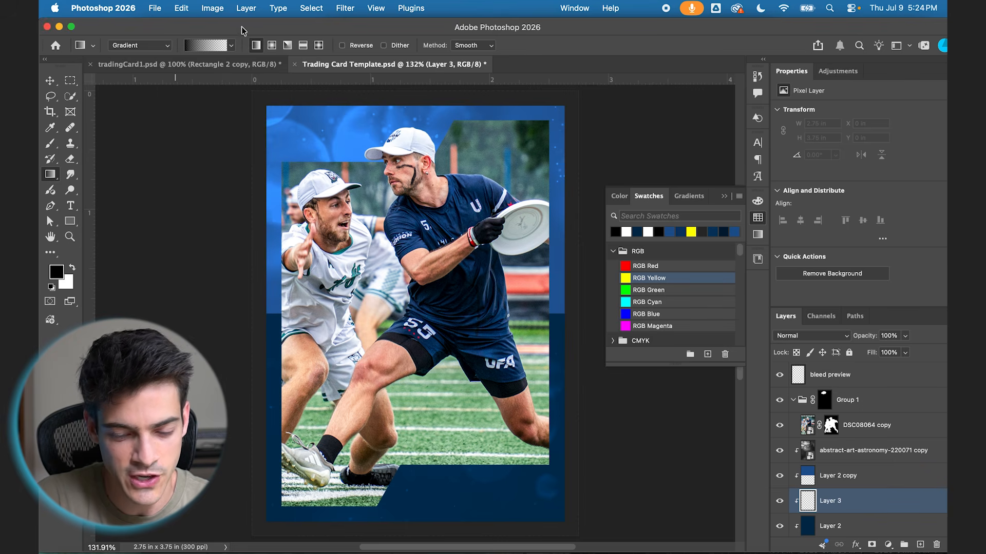
Draw a black gradient fill over the background angled toward the card's lower right
scroll(555, 493, "down", 3)
left_click_drag(552, 492, 480, 324)
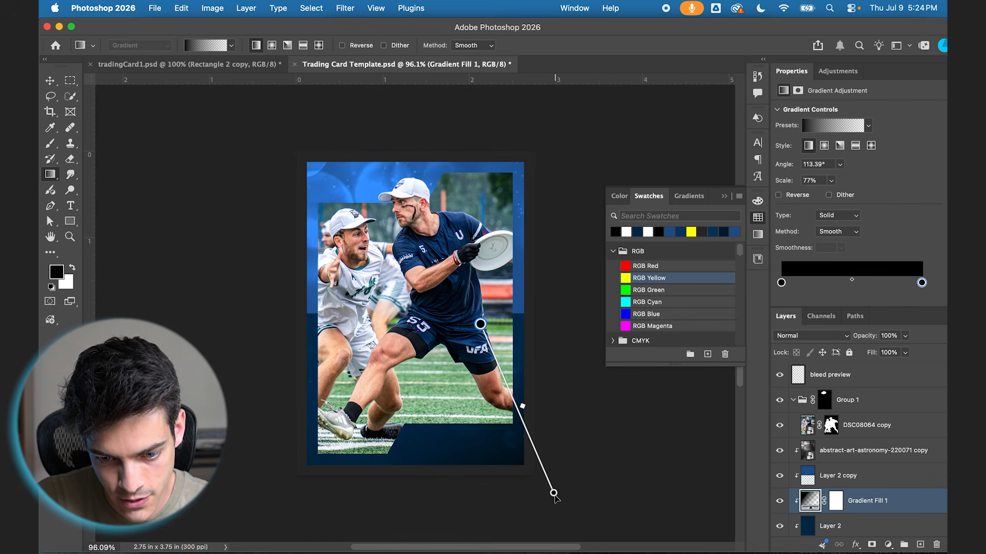
key("v")
key("super+0")
scroll(852, 462, "down", 3)
left_click(849, 435, "shift")
left_click(827, 453)
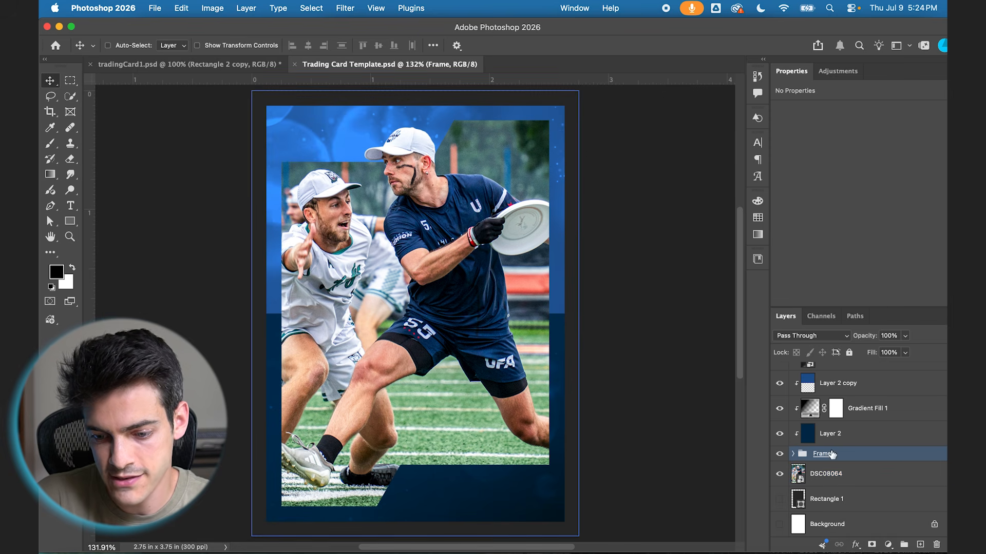
Add a white outside stroke of about 5 px to the Frame group
left_click(855, 546)
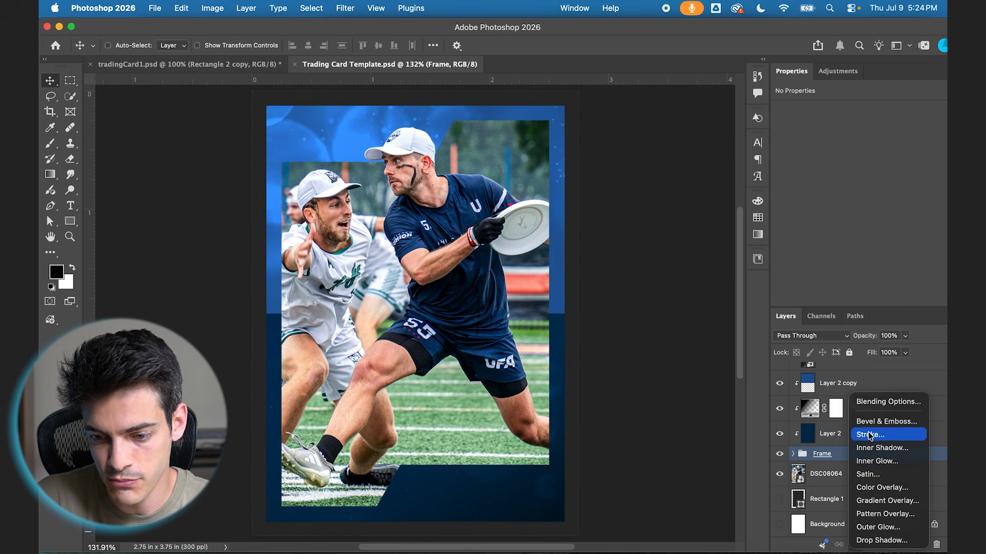
left_click(870, 435)
left_click(697, 209)
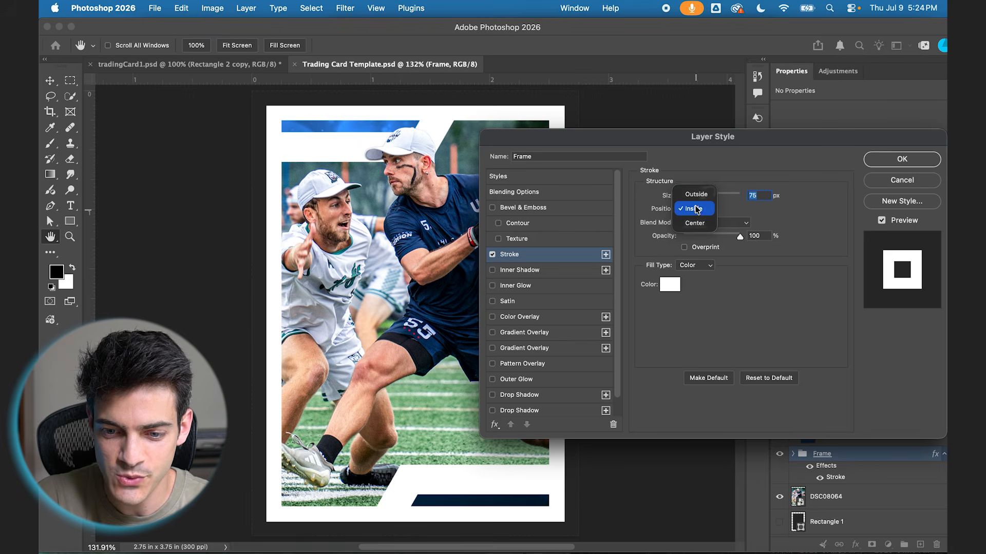
left_click(696, 197)
left_click_drag(700, 198, 684, 197)
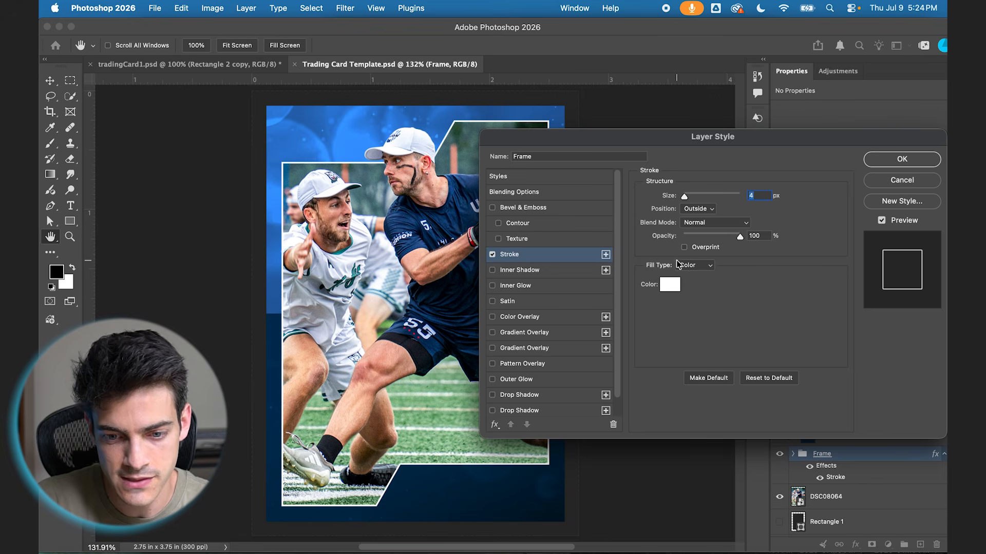
Add a 74% opacity, 35 px Multiply drop shadow to the frame, apply the effects, and save the card
left_click(522, 399)
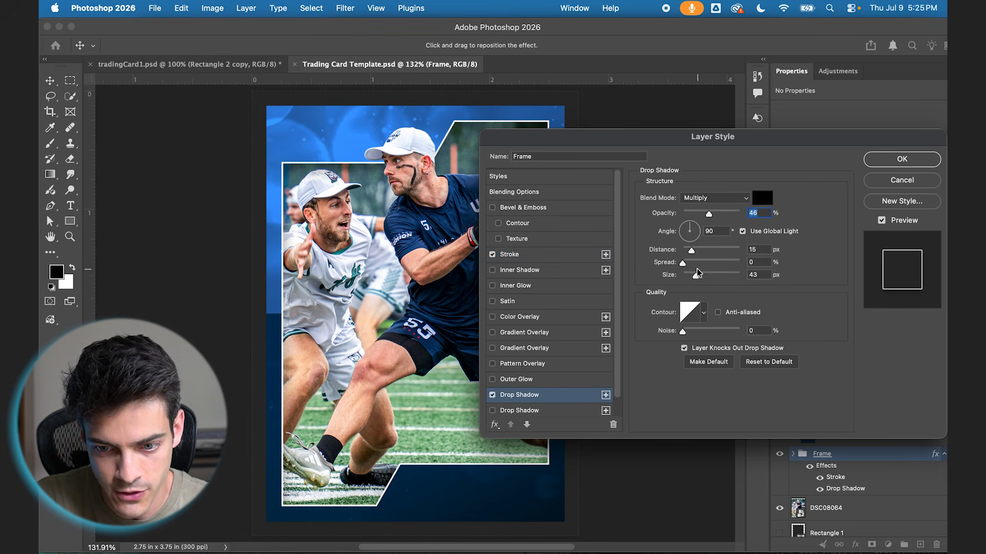
left_click_drag(695, 276, 699, 277)
left_click_drag(708, 214, 725, 214)
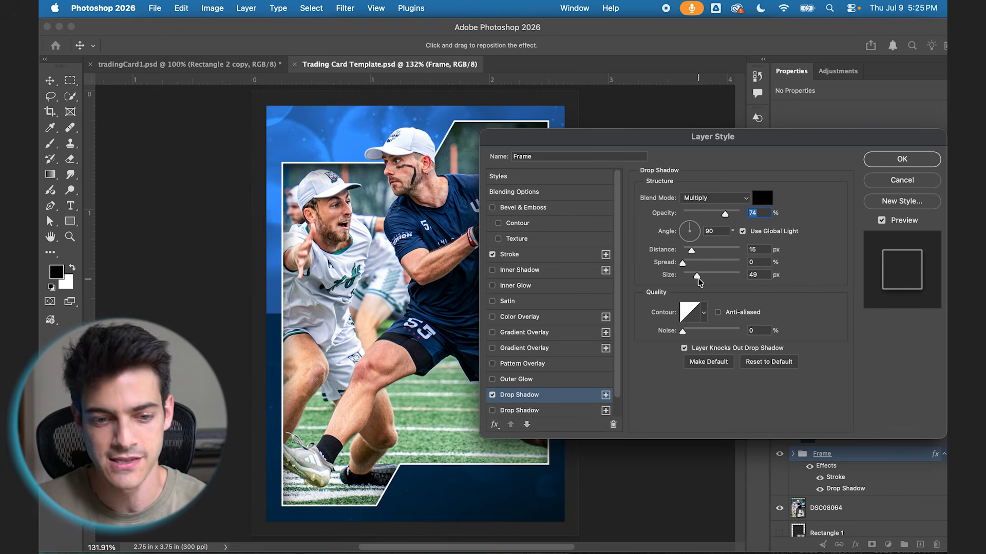
left_click_drag(697, 277, 696, 278)
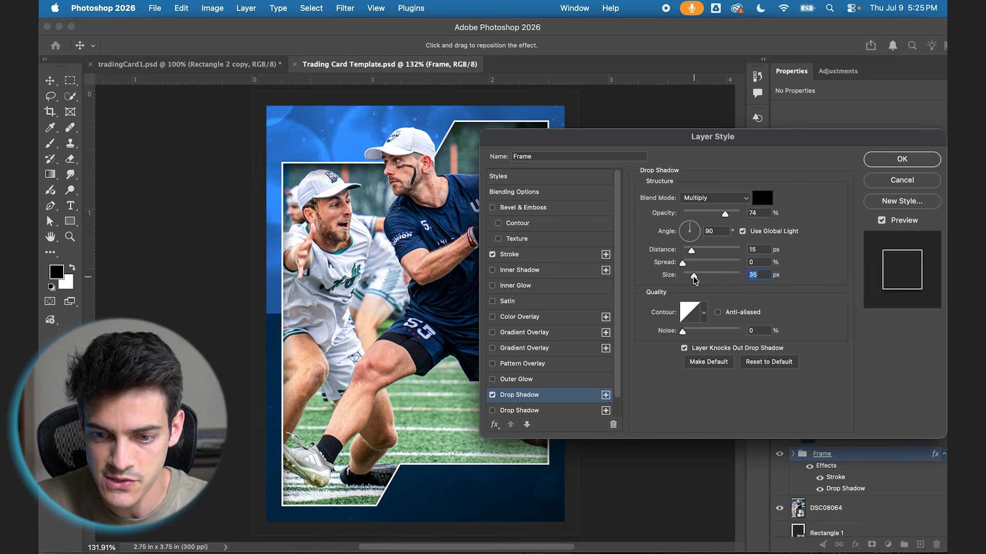
key("Return")
key("cmd+s")
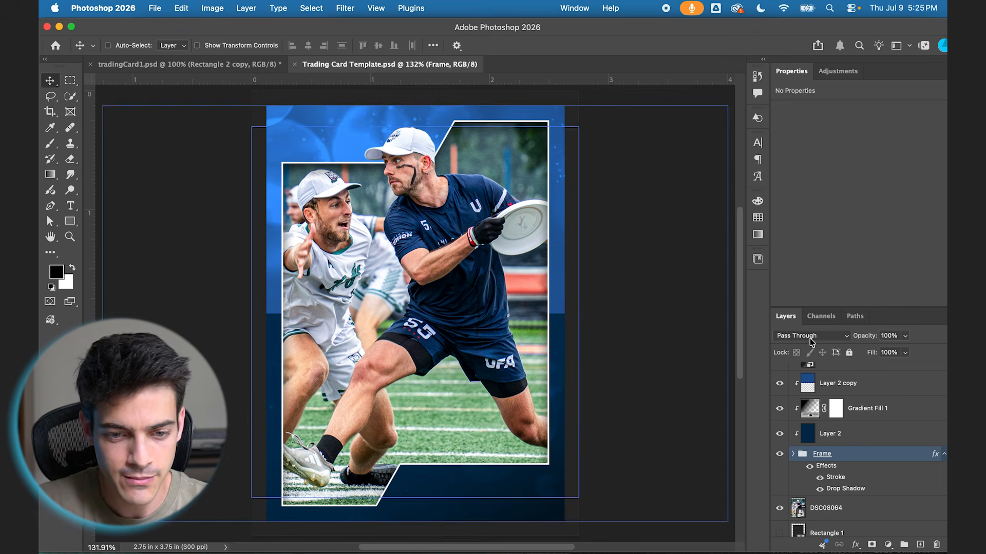
scroll(810, 424, "up", 4)
Prepare white Montserrat Bold text on a new layer above Group 1
left_click(794, 401)
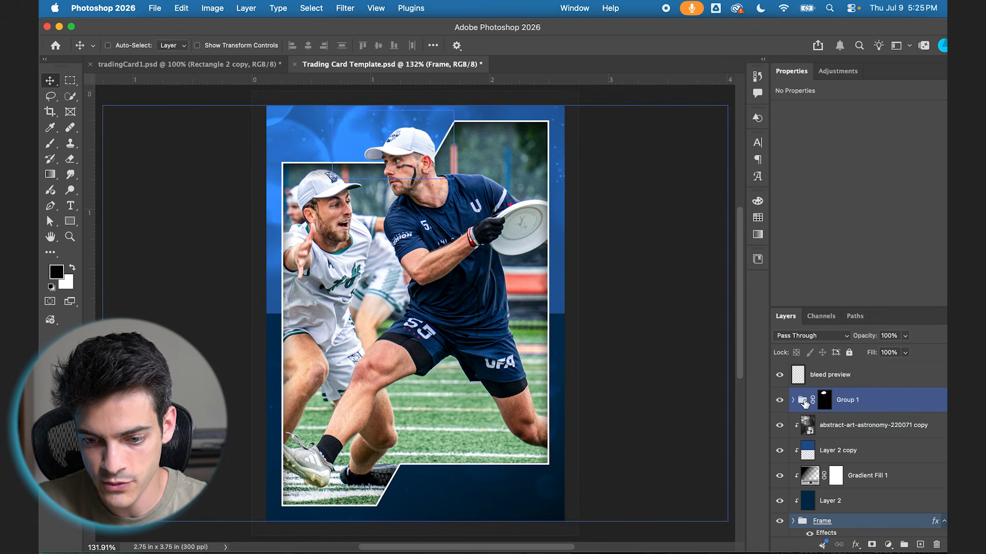
key("cmd+shift+alt+n")
key("t")
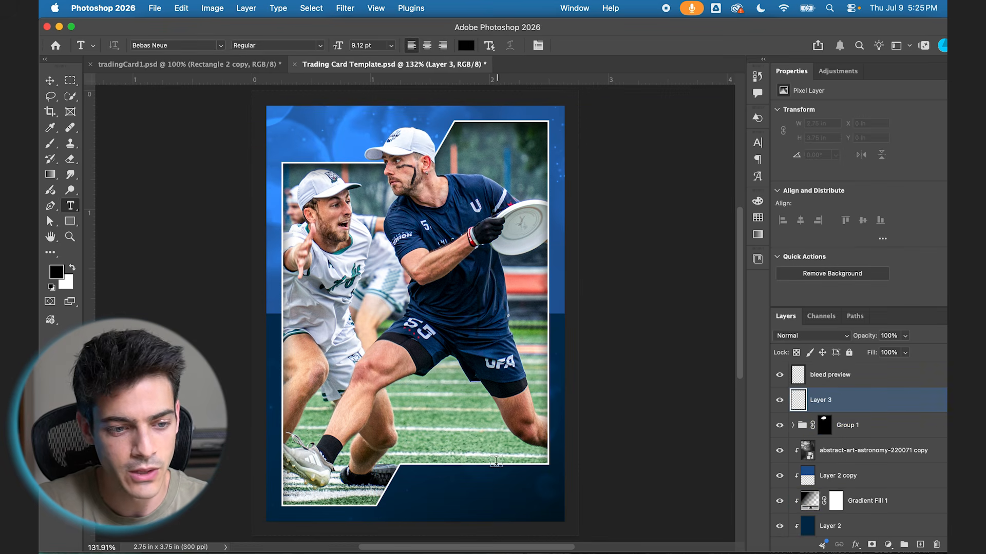
key("x")
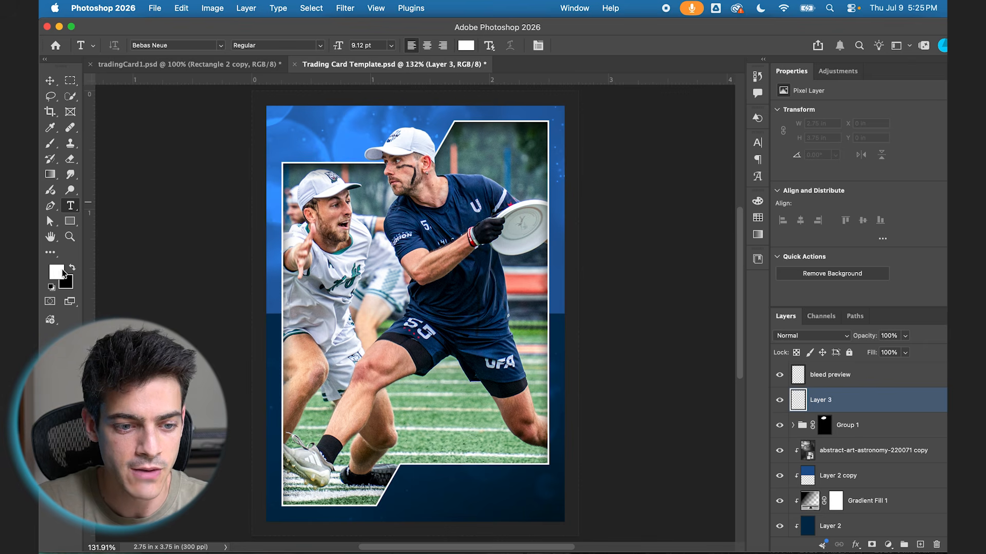
left_click(189, 46)
type("mont")
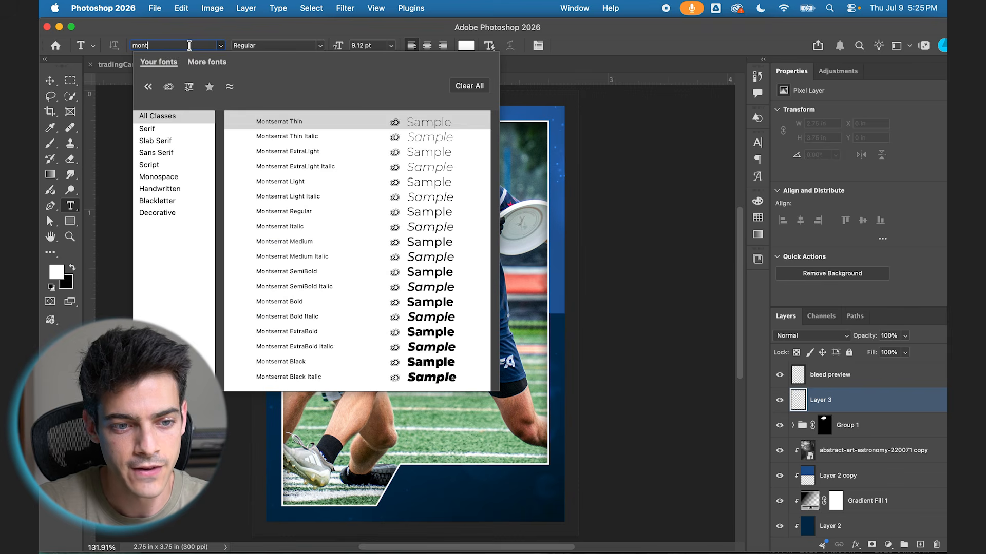
left_click(301, 303)
Type the player's name and HANDLER at 10 pt, with HANDLER at 7 pt Medium
left_click(421, 485)
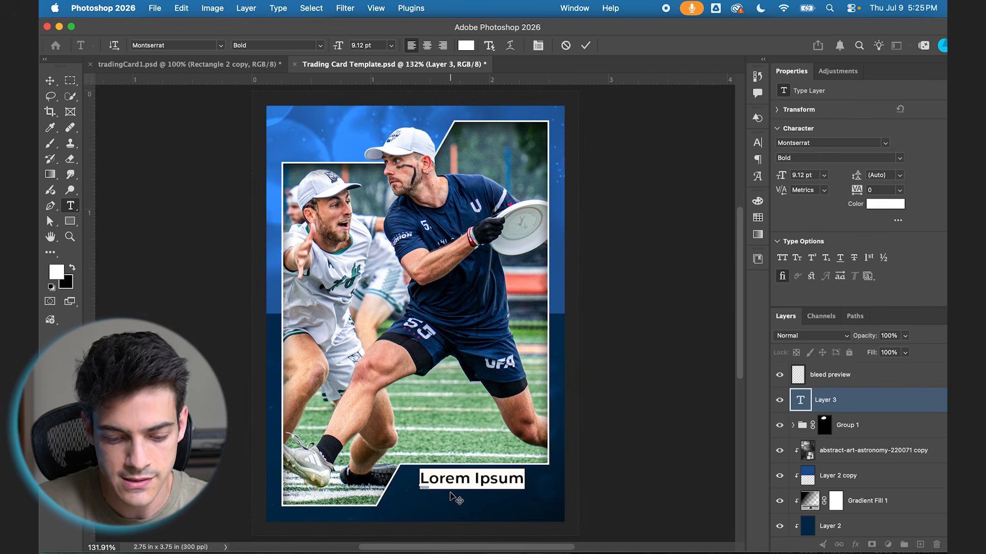
type("PAWEL JANAS ")
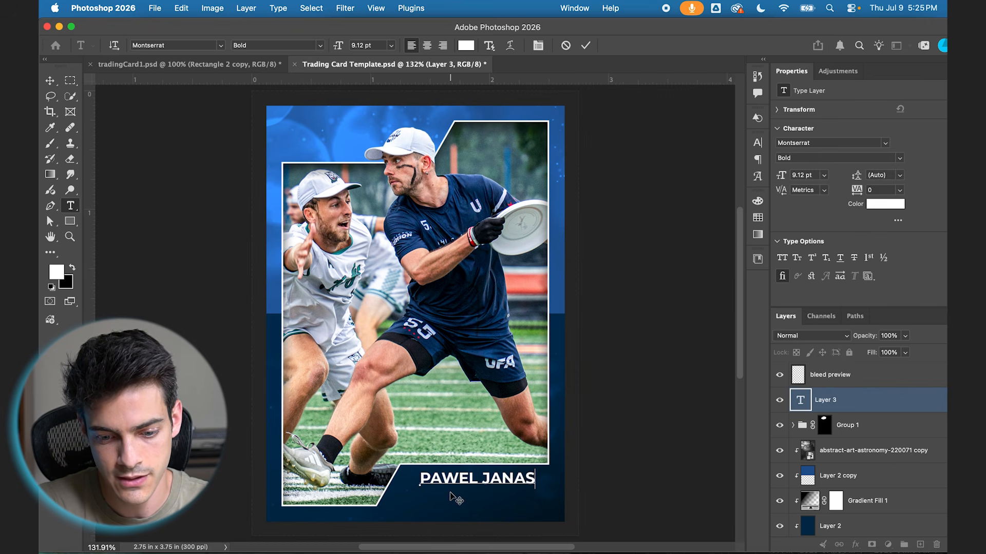
type("HANDLER")
key("super+a")
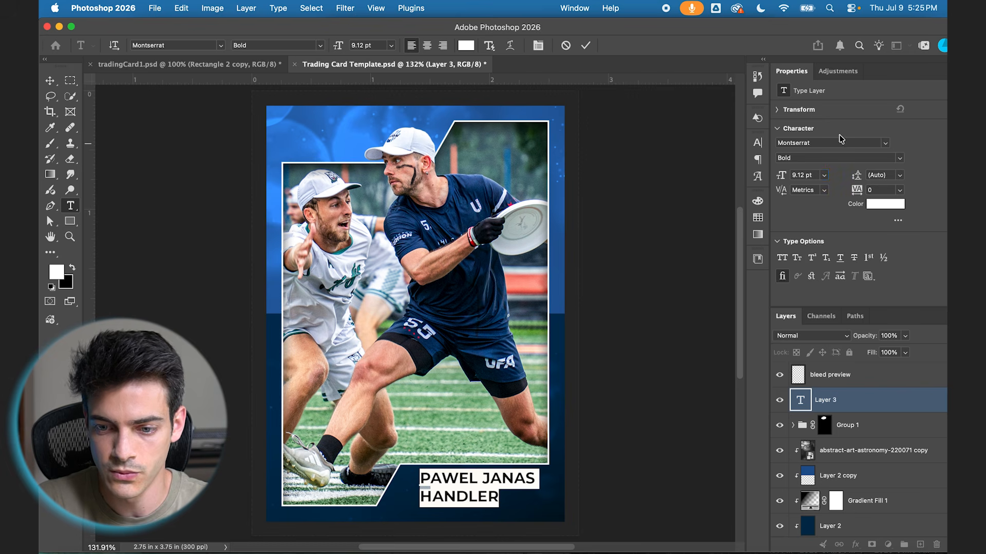
type("10")
key("Return")
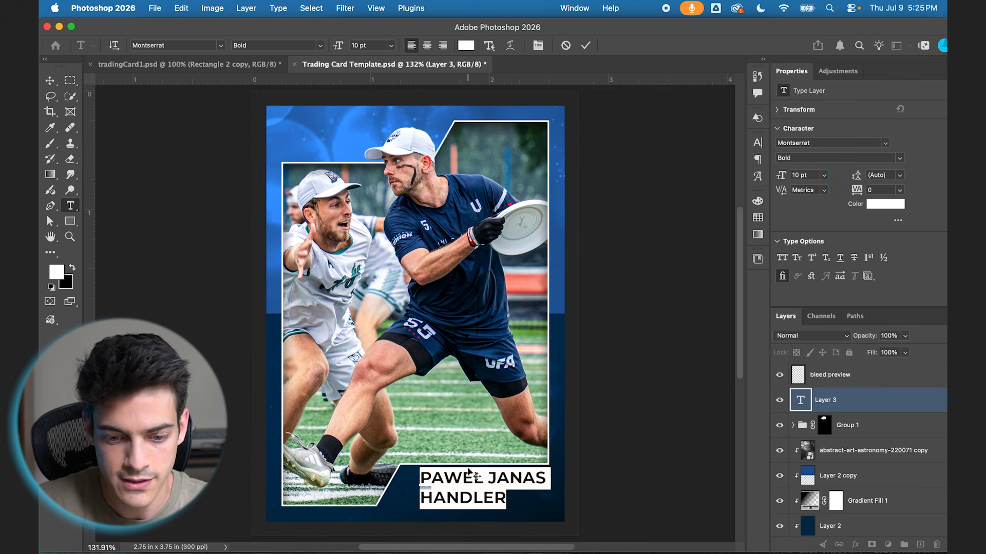
double_click(448, 504)
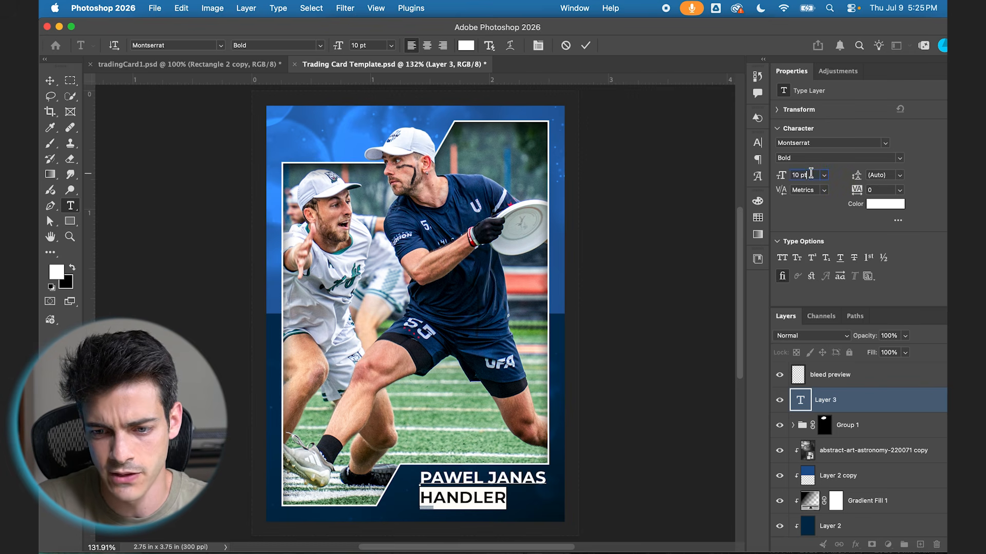
type("7")
key("Return")
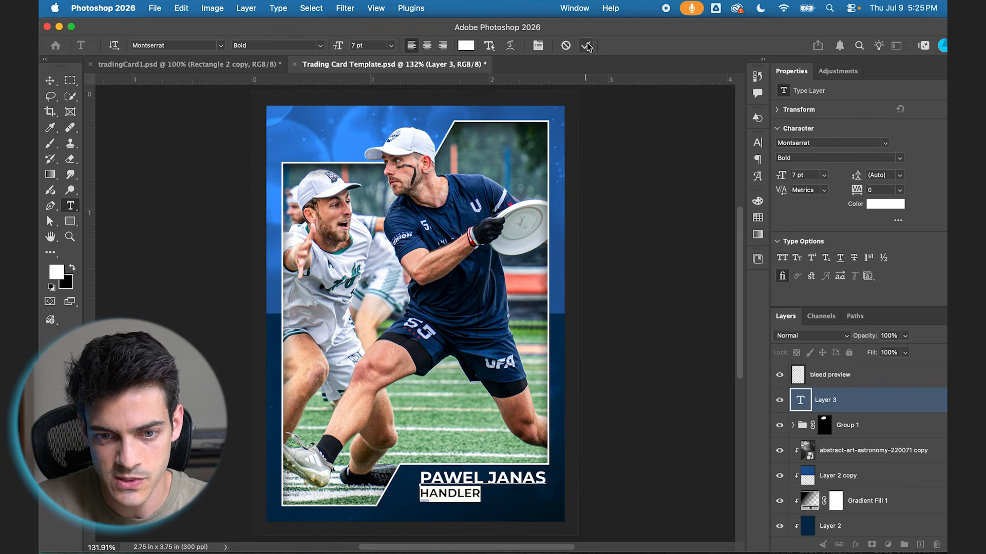
left_click(902, 162)
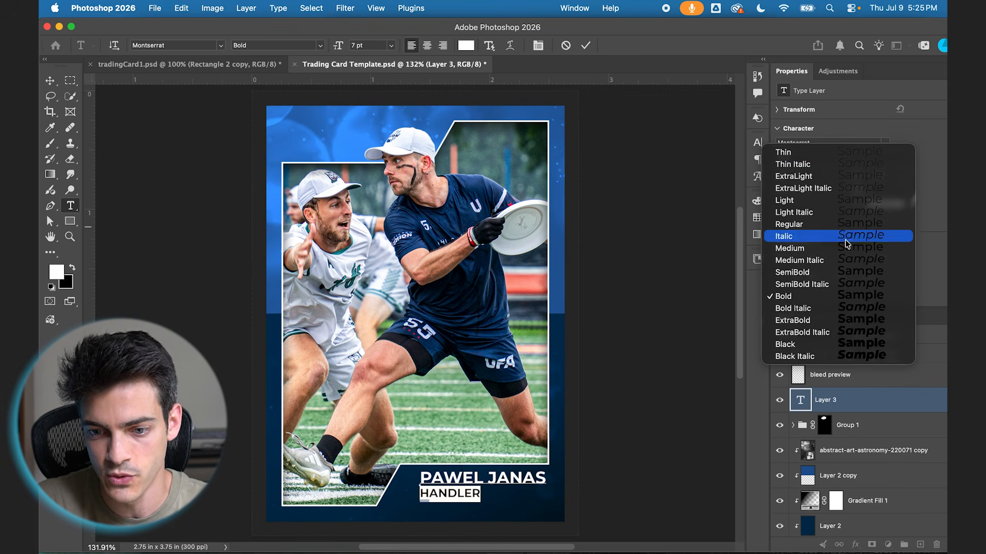
left_click(851, 248)
key("Escape")
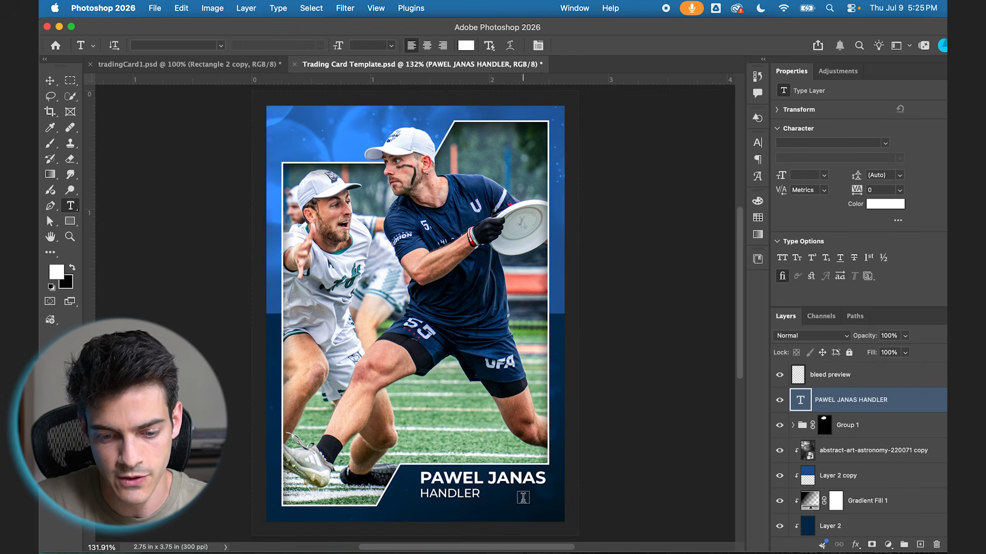
Position the name block inside the dark nameplate panel
key("v")
left_click_drag(541, 497, 491, 506)
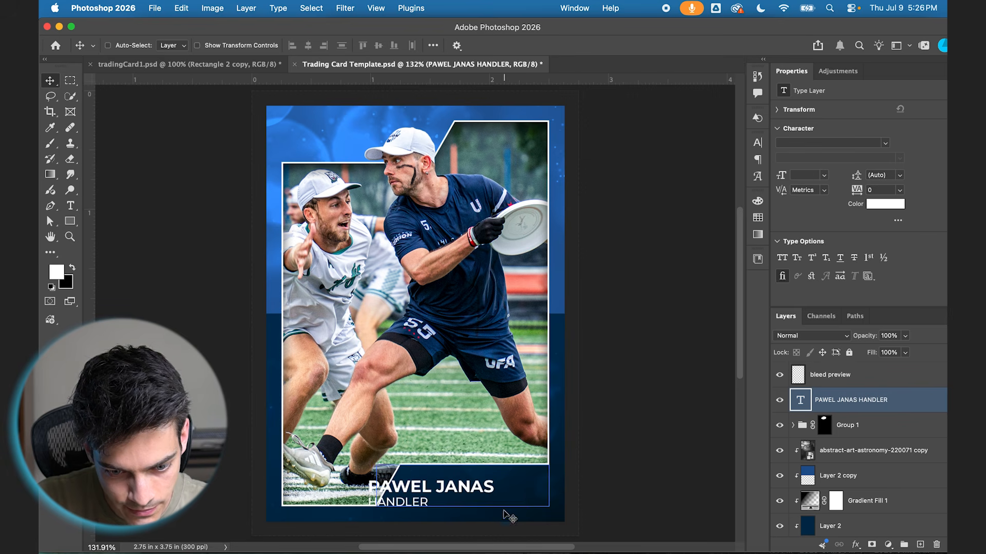
scroll(490, 455, "up", 5)
scroll(490, 455, "down", 5)
left_click_drag(514, 500, 536, 500)
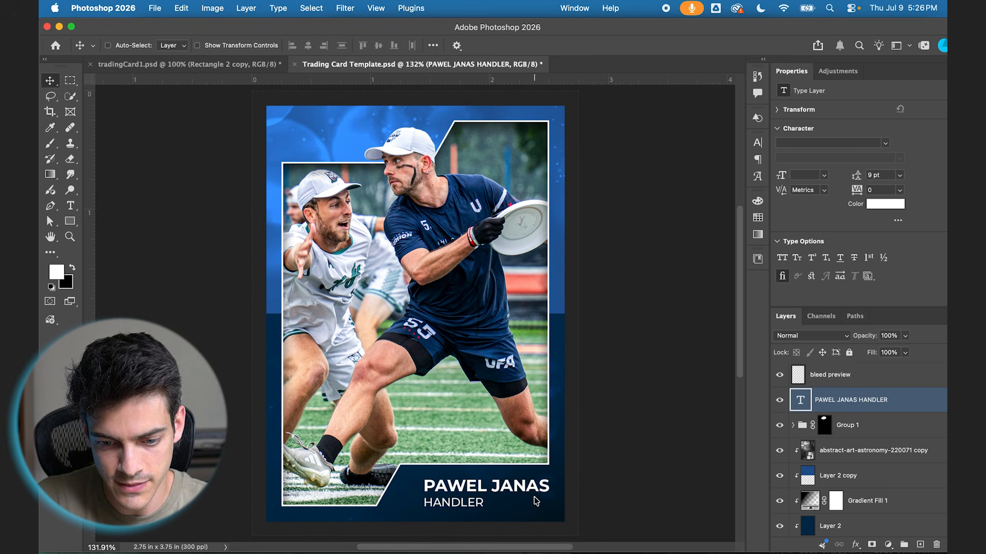
Duplicate the name text, move it left, and retype the copy as CHI
key("super+j")
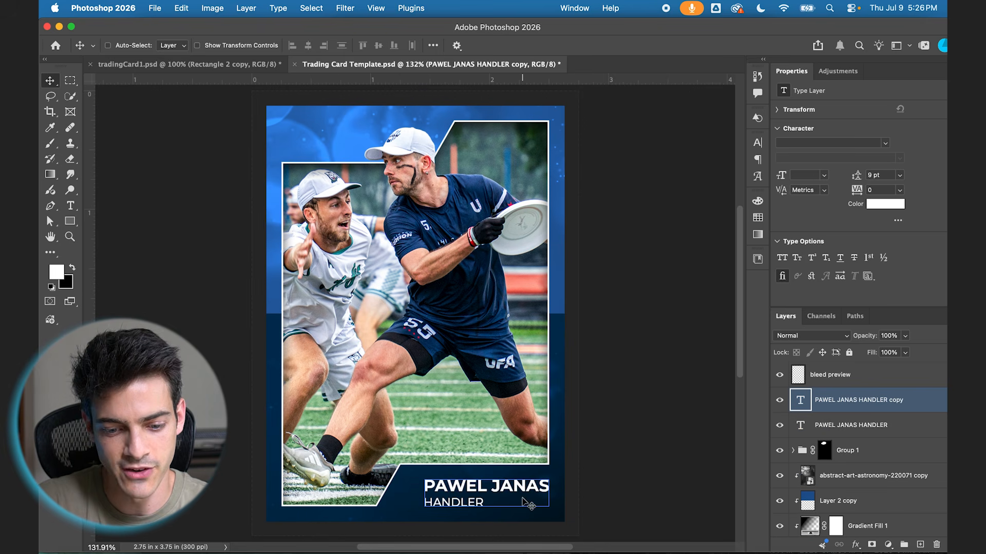
left_click_drag(523, 500, 481, 499)
key("t")
left_click(404, 484)
key("super+a")
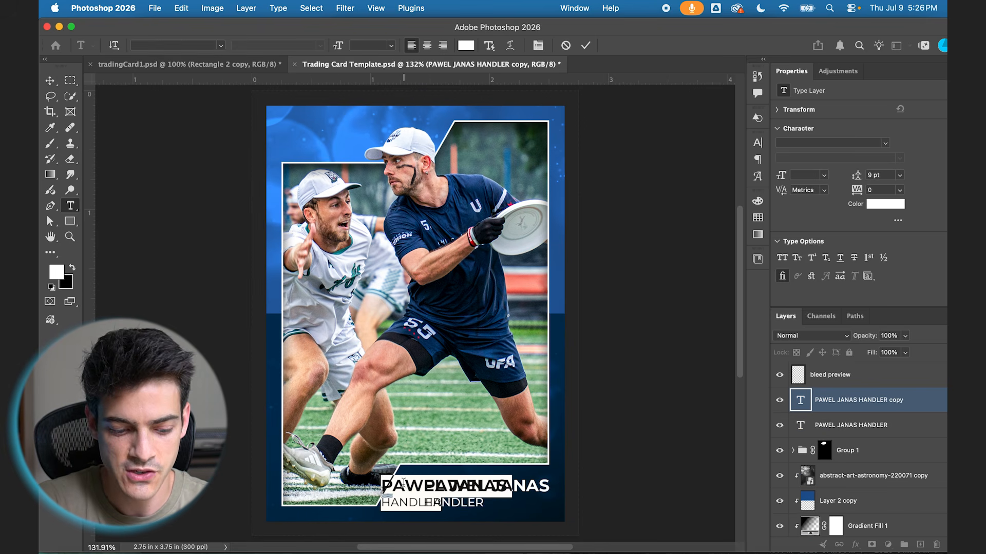
type("CHI")
left_click(585, 45)
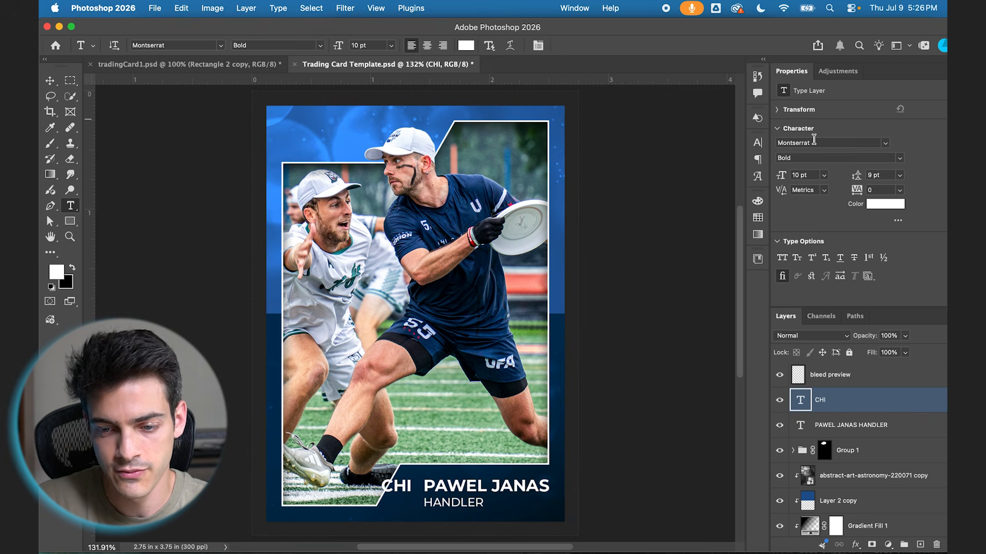
left_click(825, 143)
type("DHARM")
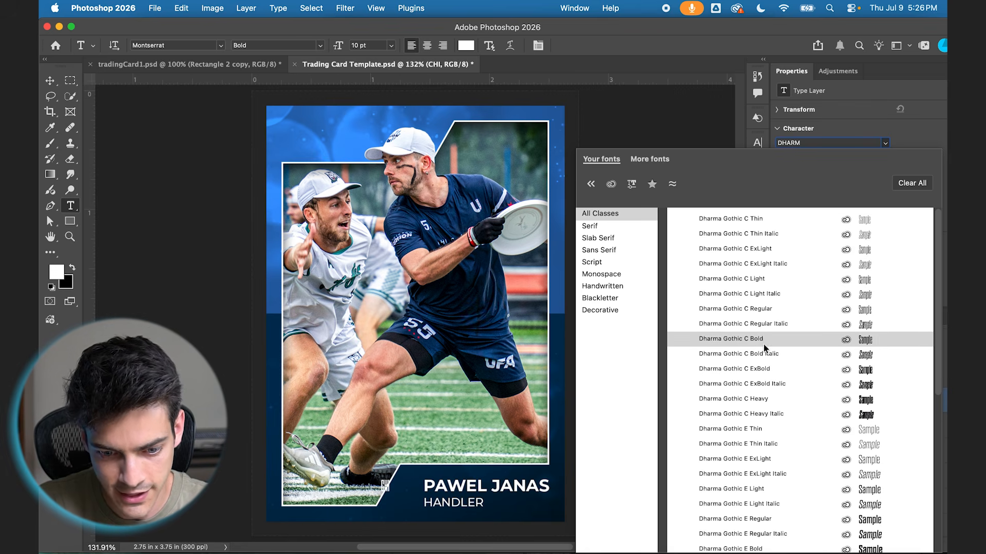
Set CHI in Dharma Gothic C Bold, enlarge it, and place it beside the player's name
left_click(731, 339)
key("super+t")
left_click_drag(393, 475, 406, 480)
key("Return")
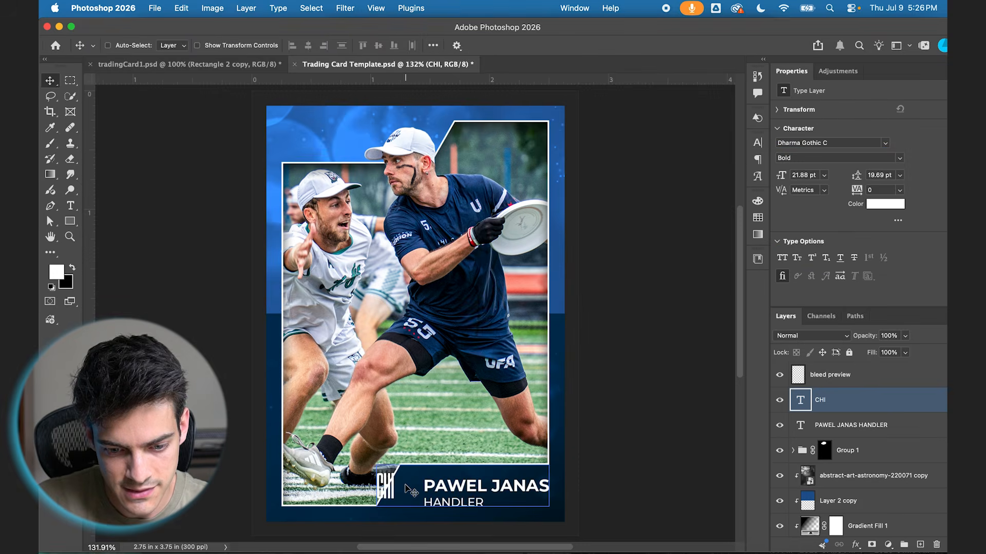
scroll(405, 481, "up", 5)
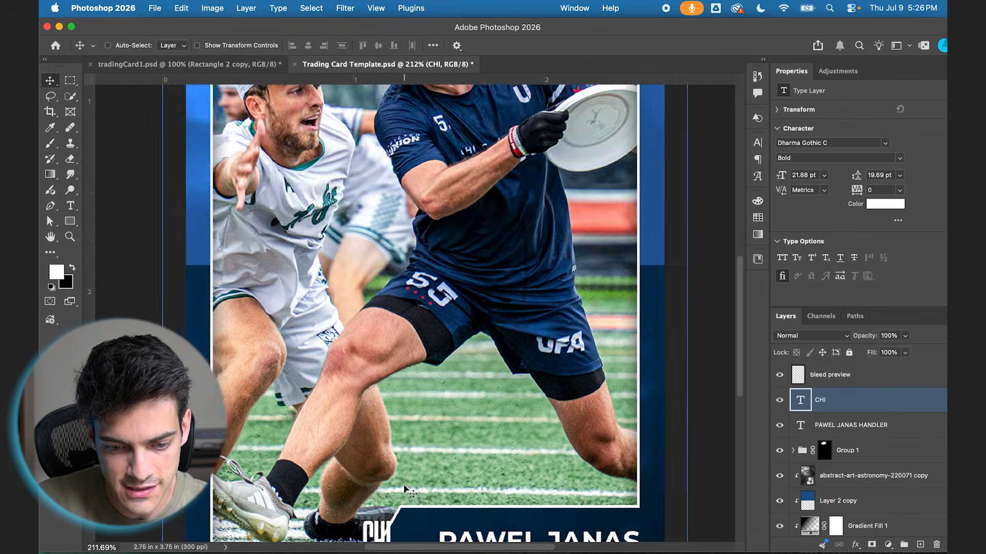
scroll(406, 480, "down", 5)
left_click_drag(445, 422, 493, 423)
scroll(493, 423, "up", 3)
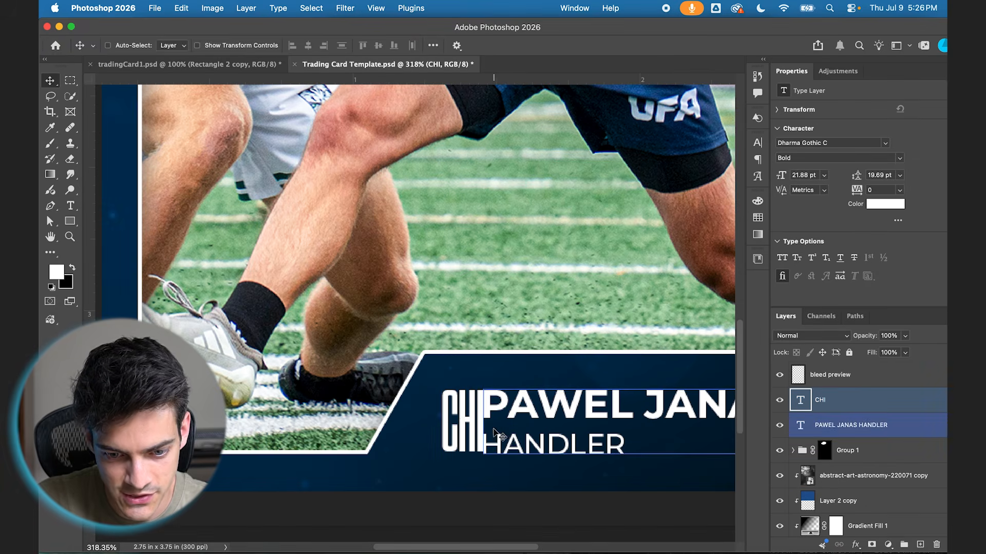
Enlarge CHI slightly to 22.88 pt, nudge it left, and set its tracking to 20
key("super+t")
left_click_drag(485, 464, 491, 471)
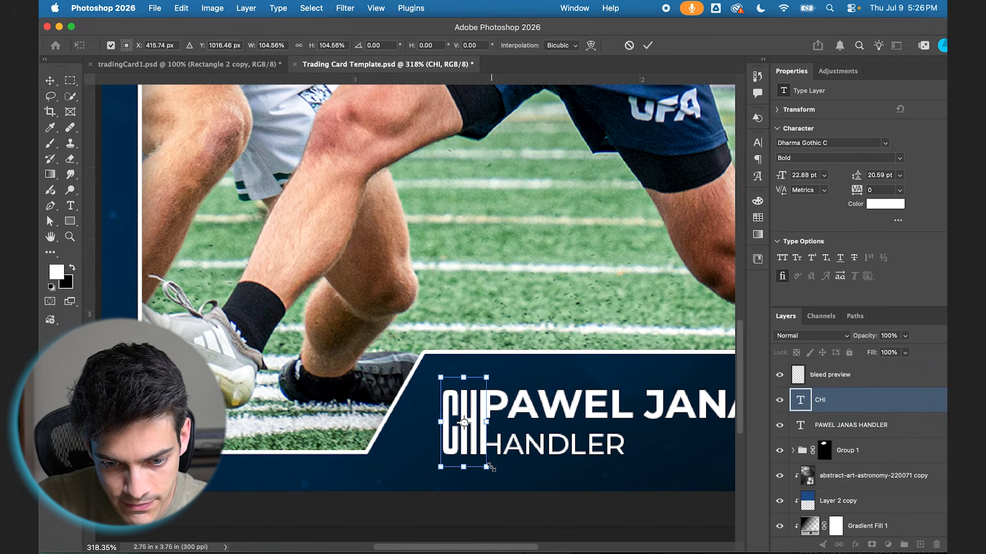
key("Return")
key("Left")
key("Left")
key("Left")
key("Left")
key("Left")
key("Left")
key("Left")
key("Left")
key("Left")
key("Left")
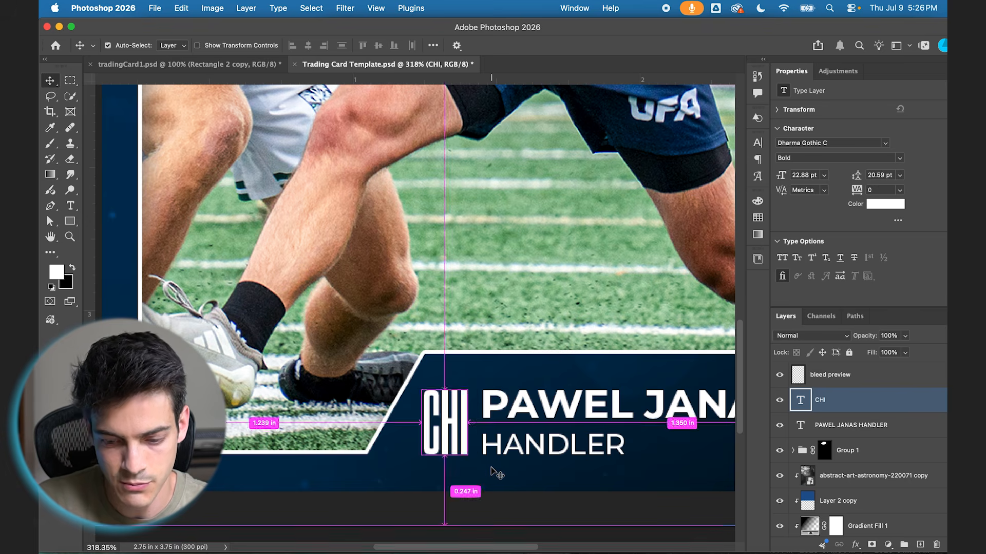
key("super+0")
left_click(884, 190)
type("20")
key("Return")
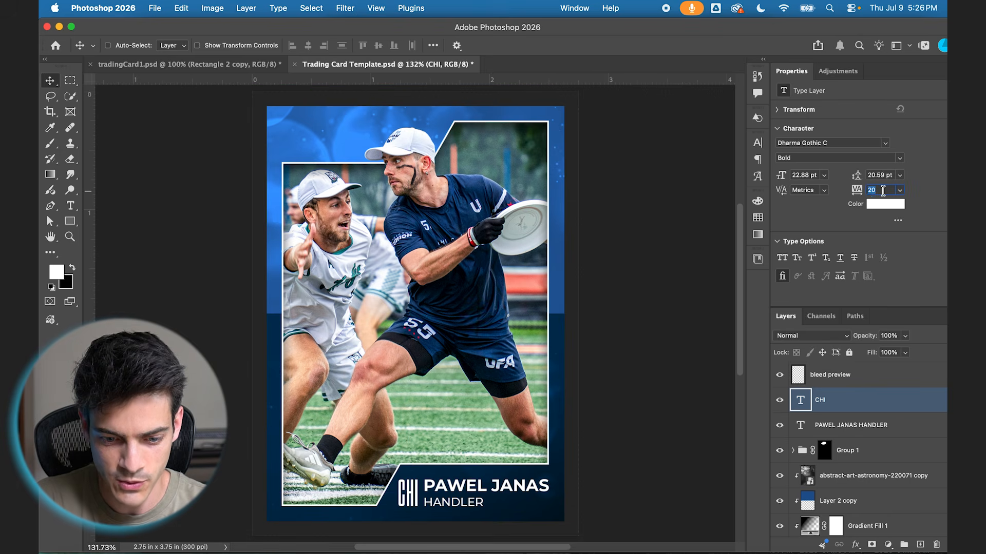
left_click(832, 426)
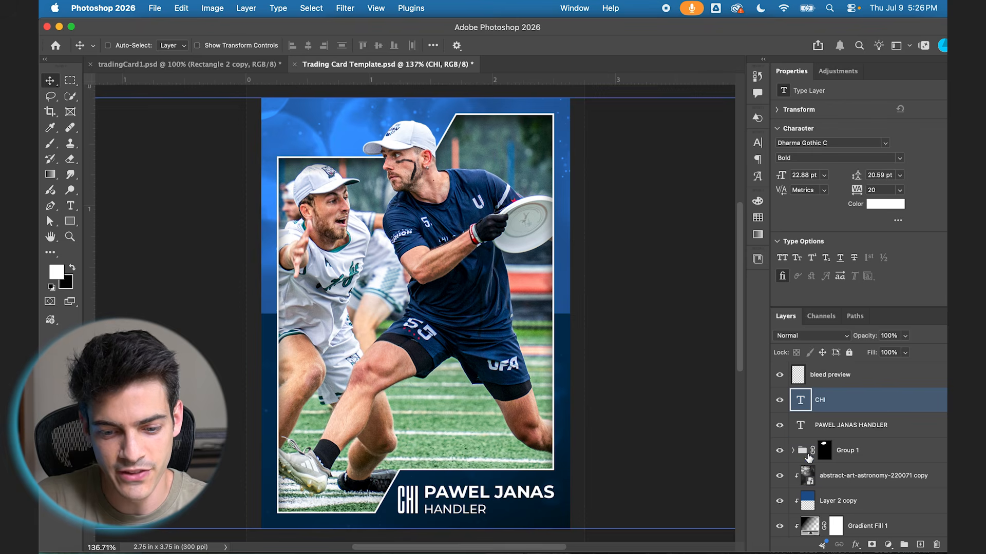
Right-align the player's name and position text and move CHI to the name's right end
key("t")
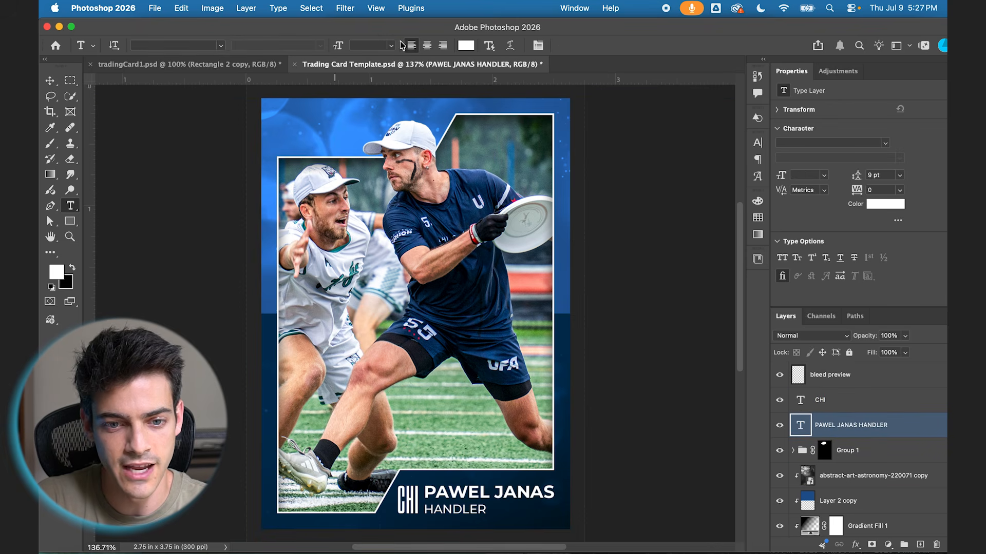
left_click(443, 45)
key("v")
key("alt+[")
left_click_drag(546, 472, 724, 459)
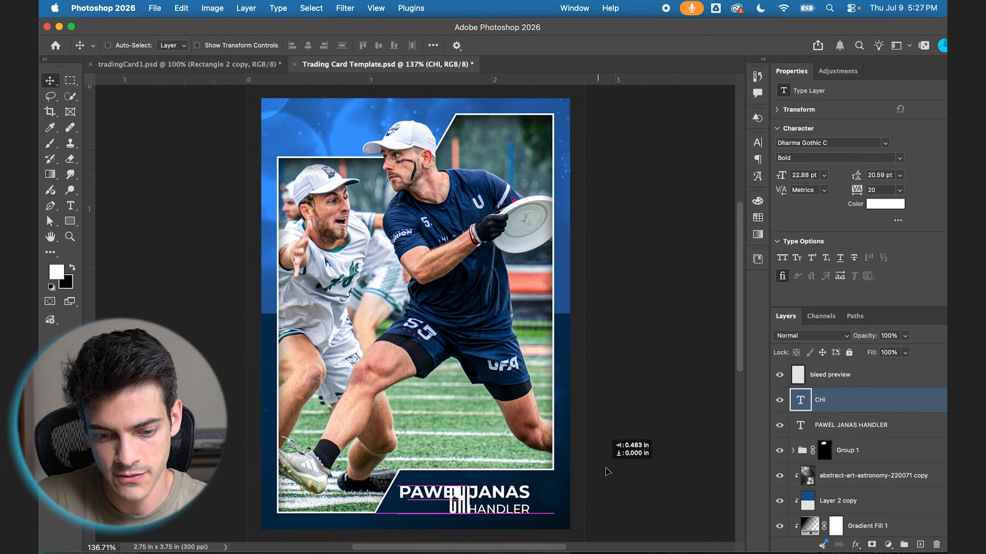
Extend the dark nameplate panel's left edge 30 px further left
scroll(516, 469, "down", 2)
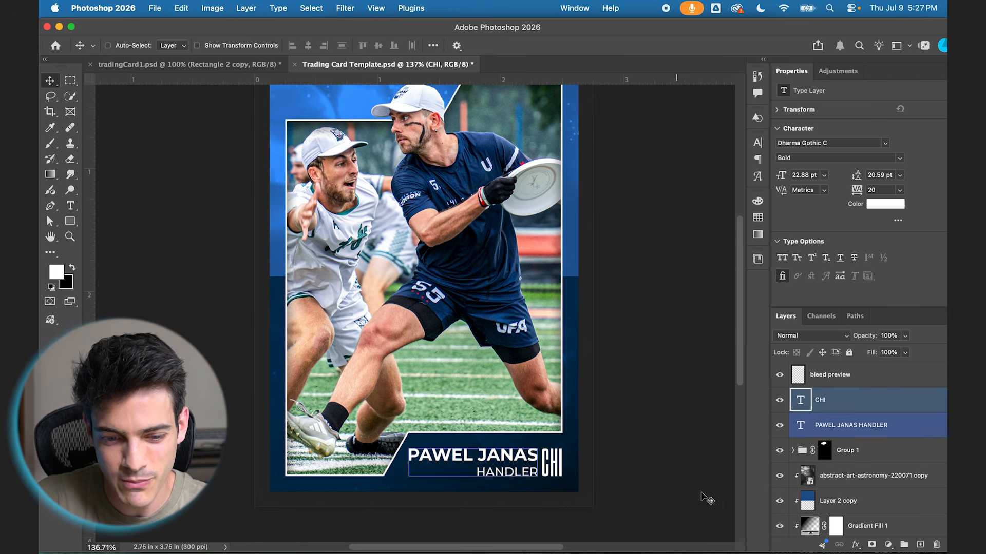
scroll(852, 452, "down", 5)
left_click(821, 455)
left_click(807, 440)
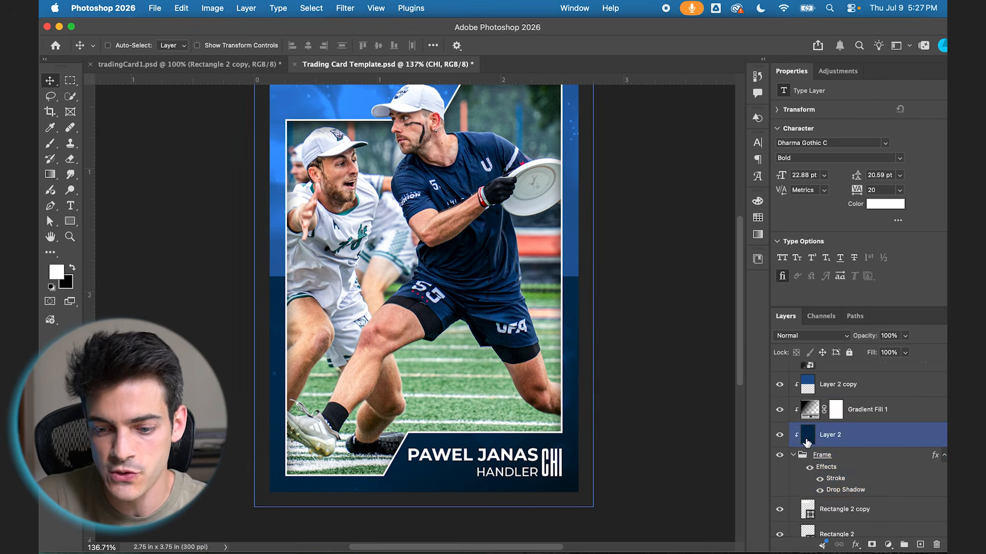
scroll(806, 440, "down", 3)
left_click(780, 458)
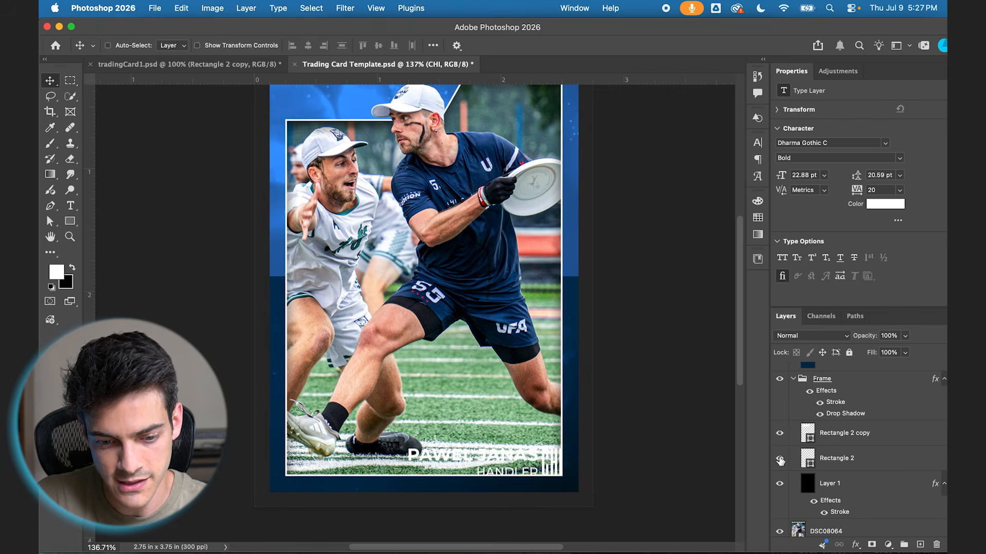
left_click(780, 460)
left_click(813, 461)
scroll(515, 425, "up", 3)
key("a")
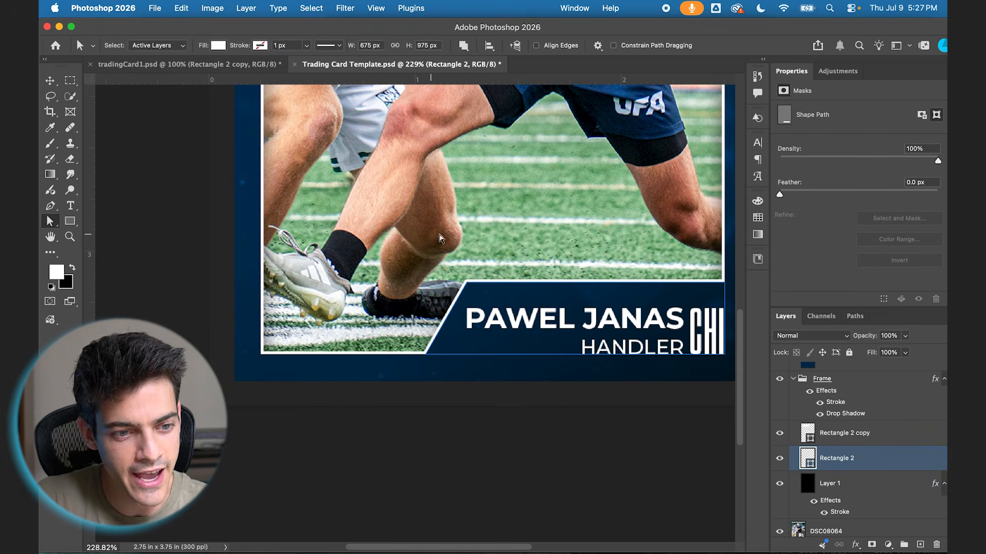
left_click_drag(432, 329, 400, 375)
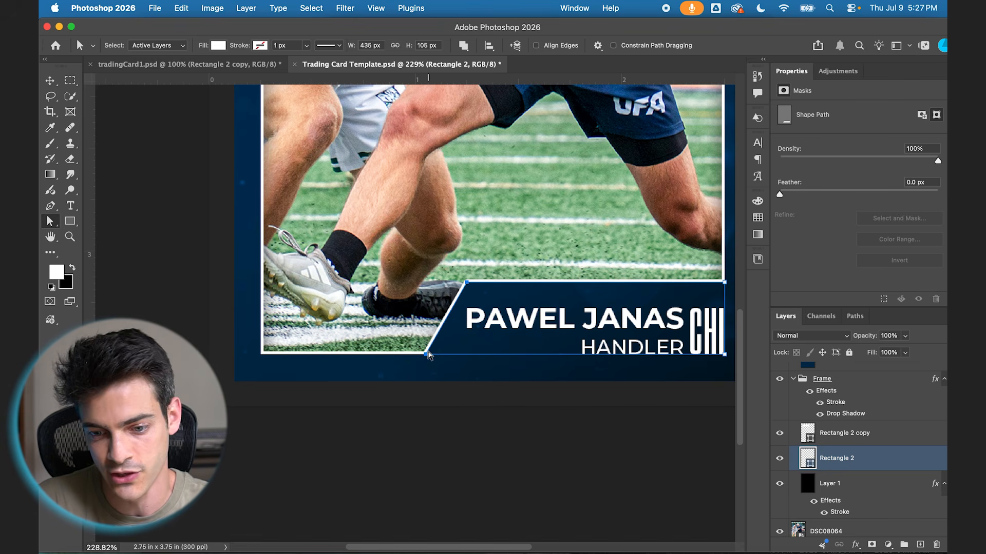
key("shift+Left")
key("shift+Left")
key("shift+Left")
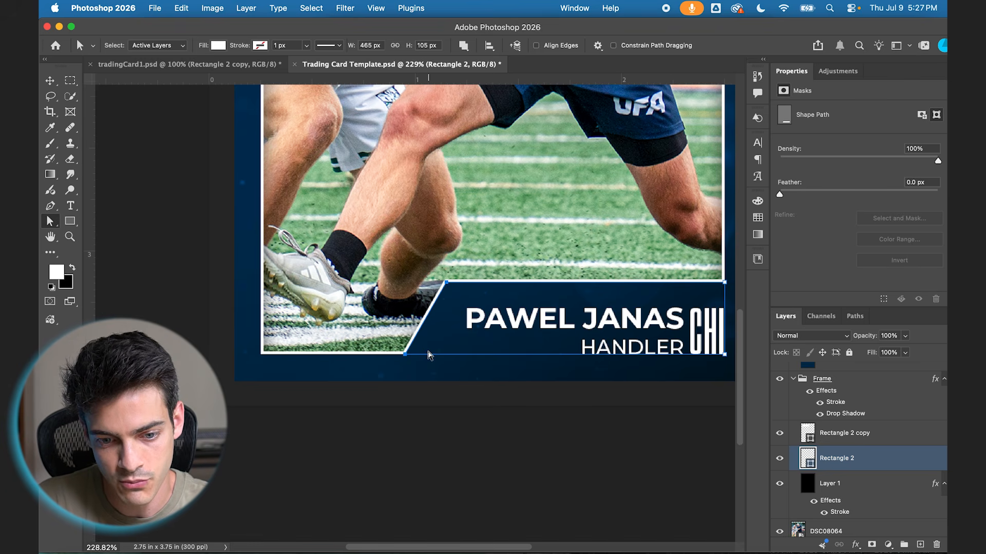
Select the name/position text and CHI layers together and fit the whole card in view
key("v")
left_click(821, 378)
scroll(822, 421, "up", 5)
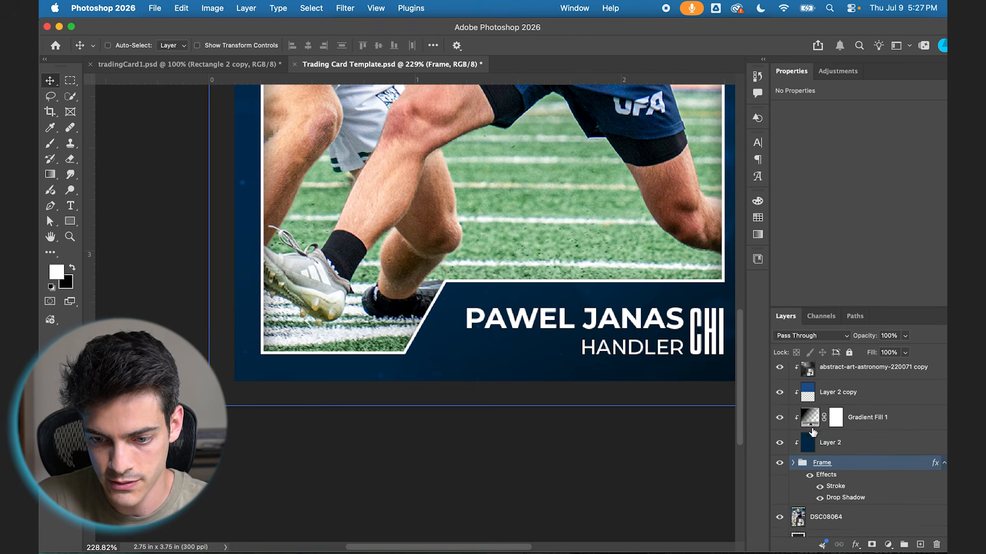
left_click(813, 427)
left_click(831, 396)
left_click(820, 367, "shift")
key("super+0")
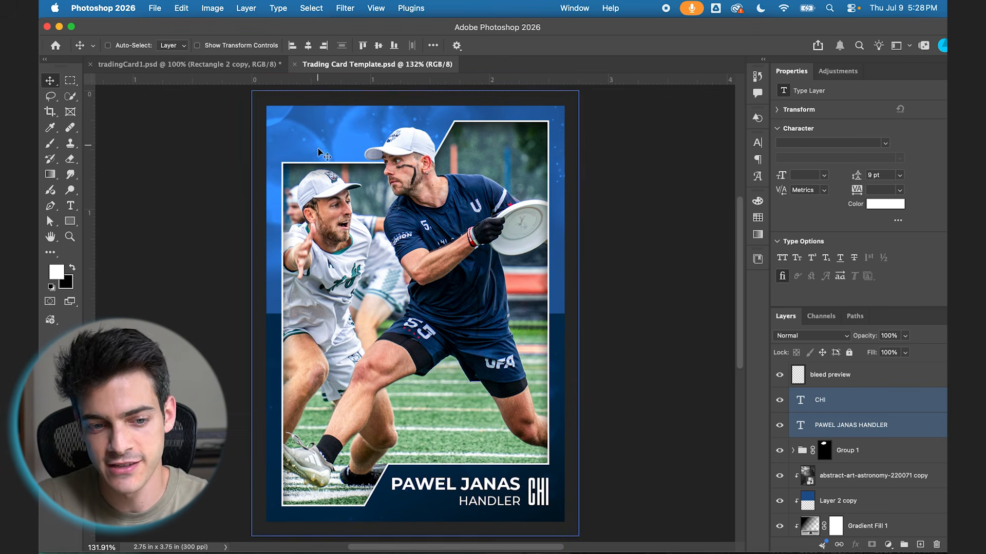
Draw a white circle above the CHI layer and position it at the card's top-left
left_click(842, 409)
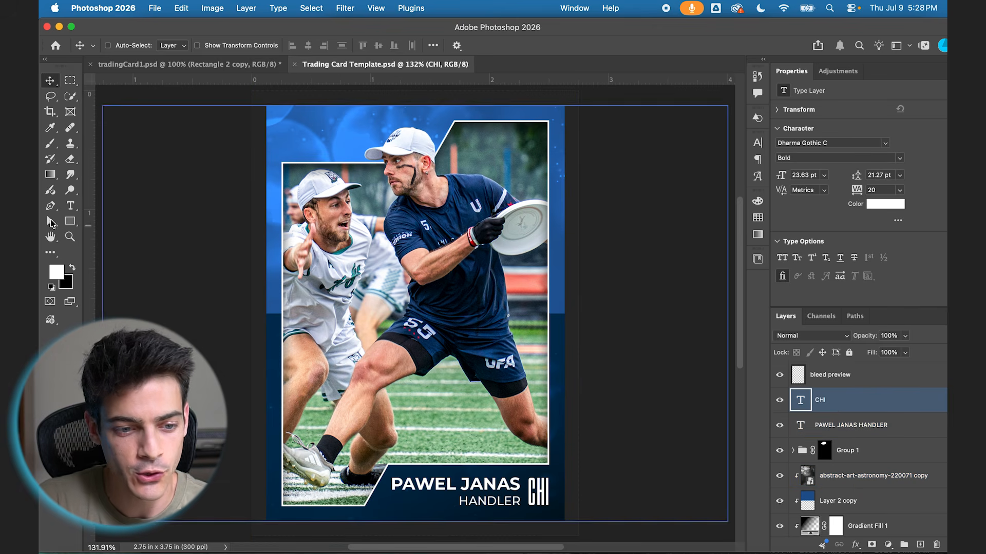
left_click_drag(70, 220, 115, 233)
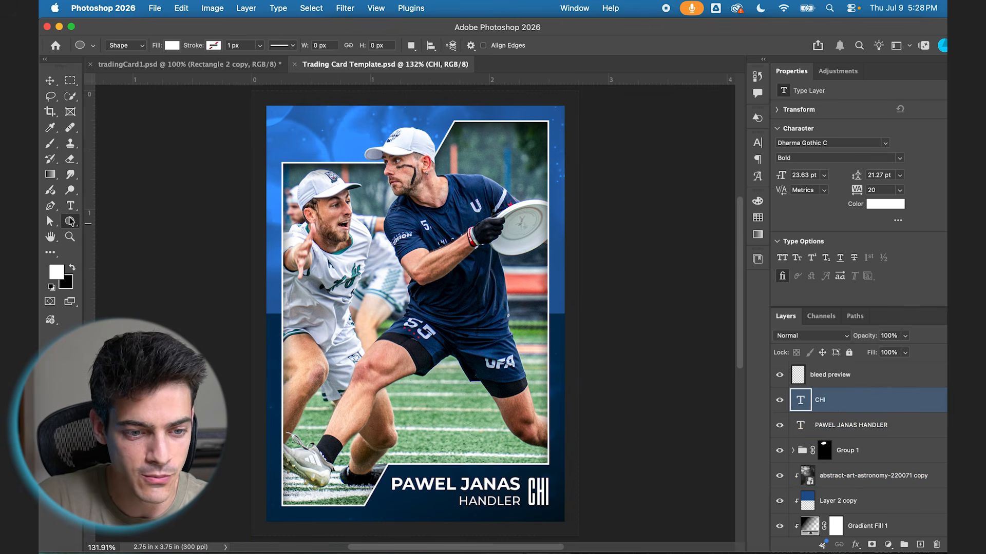
left_click_drag(287, 176, 342, 122)
key("v")
left_click_drag(353, 162, 345, 160)
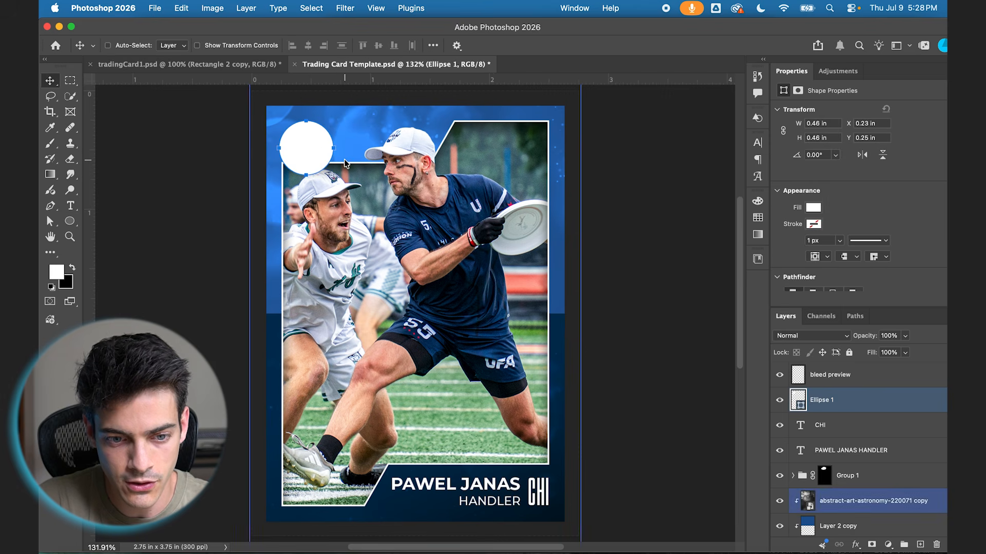
key("super+;")
scroll(344, 162, "up", 3)
left_click_drag(292, 179, 288, 168)
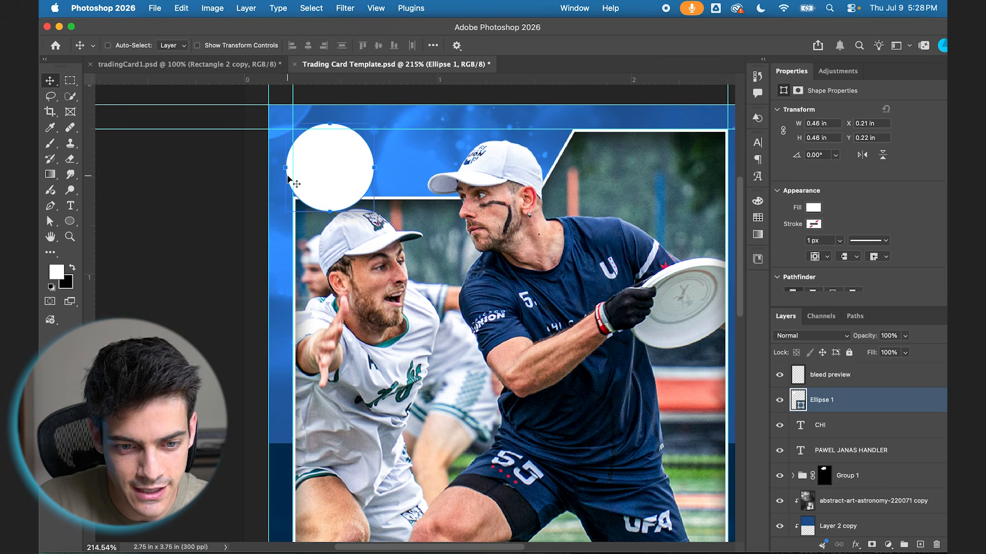
left_click_drag(375, 208, 380, 211)
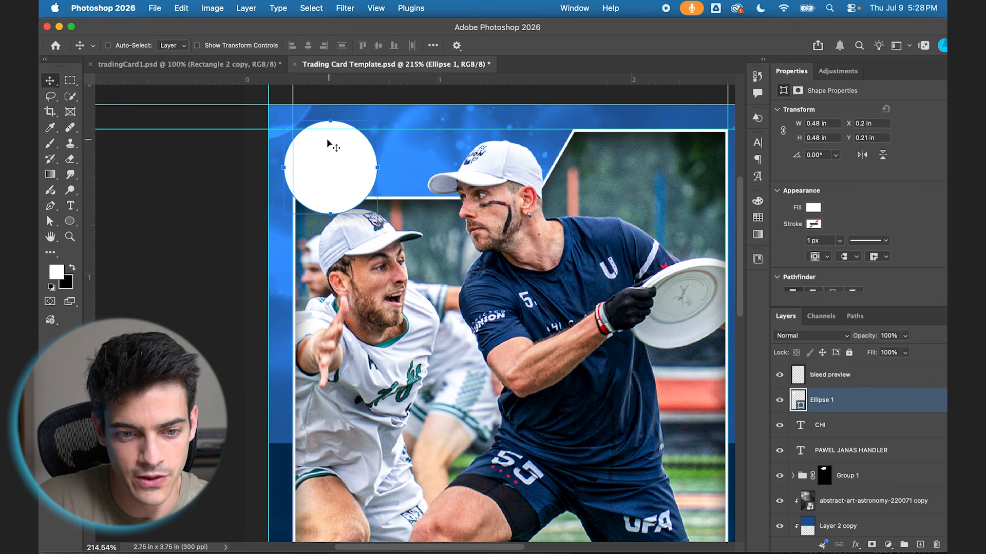
key("super+0")
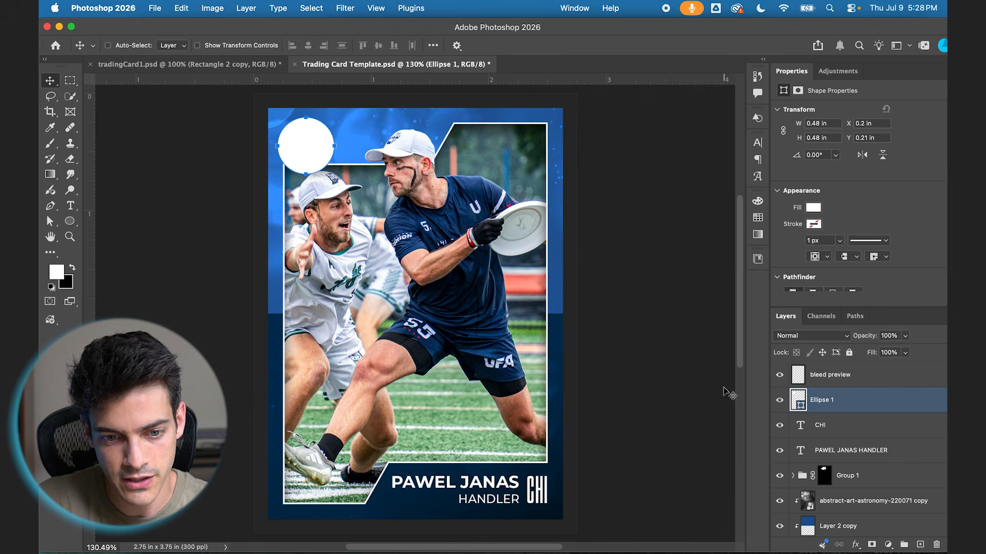
Place the CHI logo image on the card, shrunk to fit the circle
left_click(69, 553)
left_click_drag(421, 351, 461, 208)
left_click_drag(579, 152, 434, 308)
key("Return")
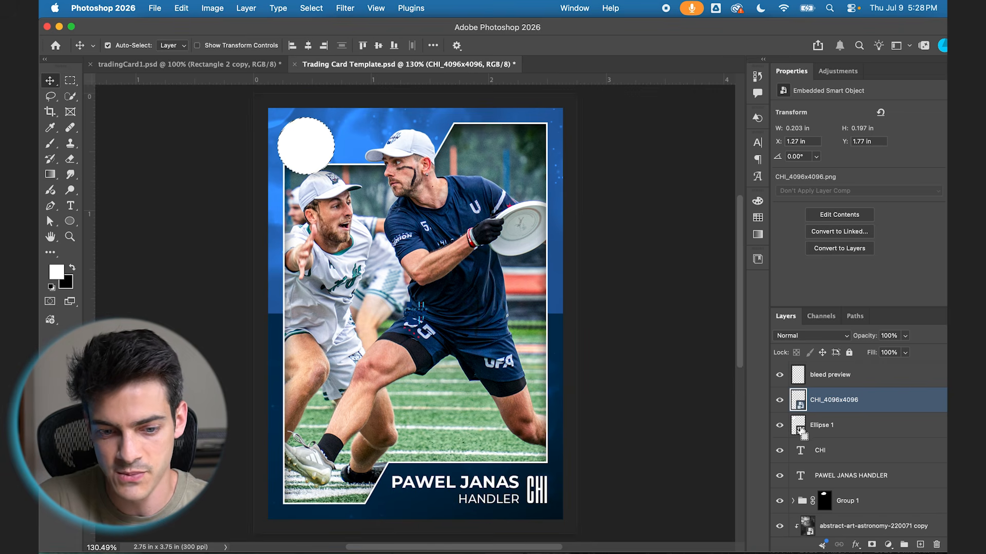
Centre the logo horizontally and vertically on the circle and enlarge it slightly
key("super+plus")
left_click(815, 435, "super")
left_click(798, 430, "super")
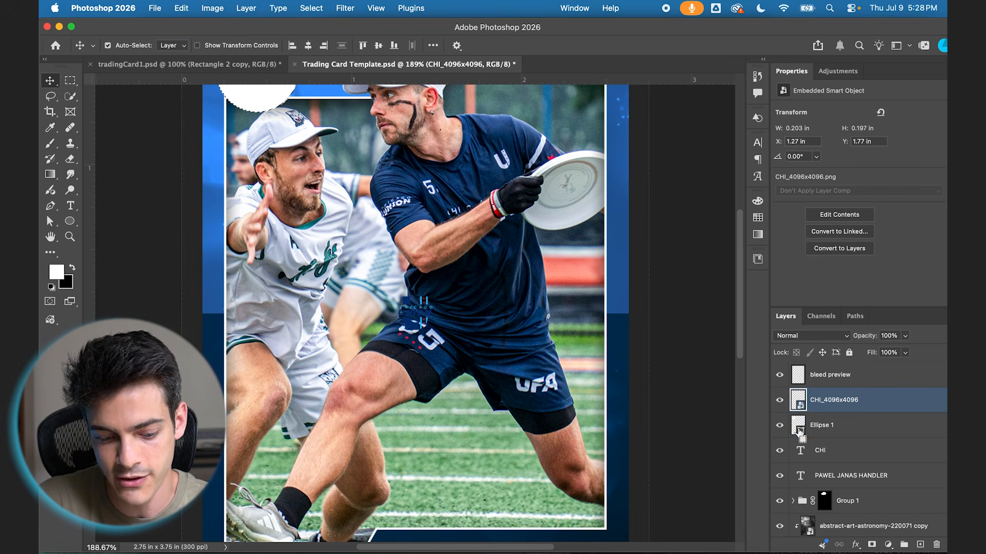
left_click(378, 45)
left_click(308, 45)
scroll(346, 86, "up", 5)
key("super+t")
left_click_drag(353, 200, 367, 188)
key("Return")
key("super+0")
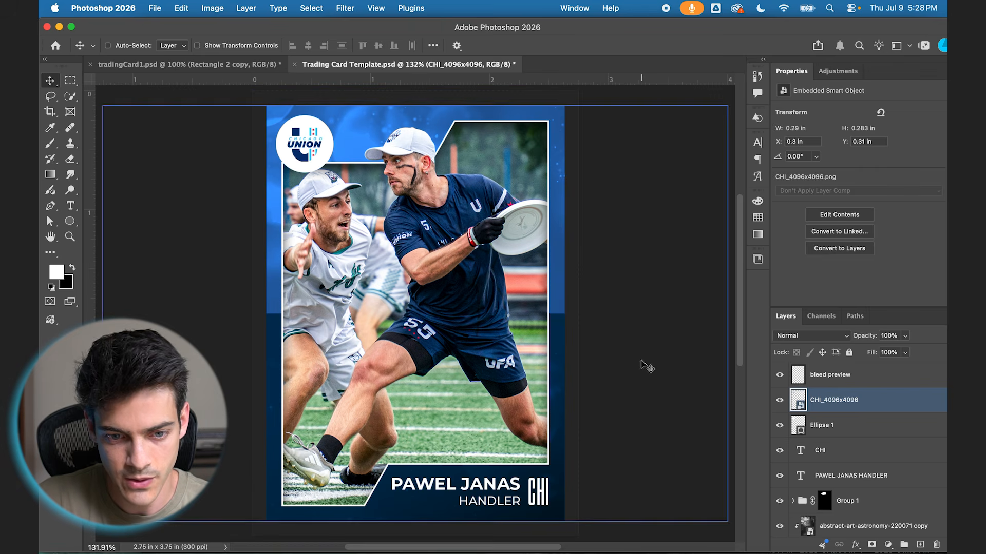
Give the Ellipse 1 circle a drop shadow with opacity 33% and size 40
left_click(821, 434)
left_click(855, 544)
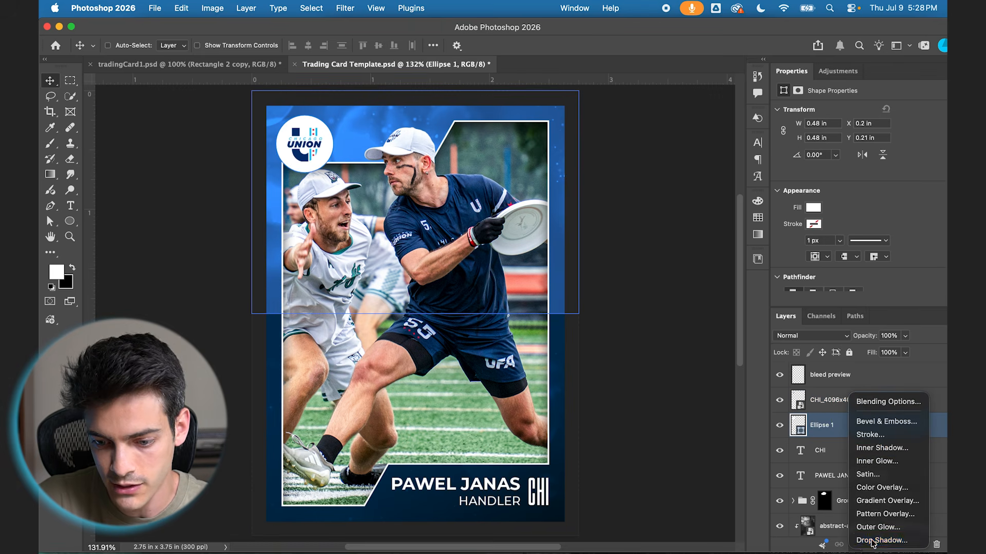
left_click(883, 542)
left_click_drag(707, 215, 702, 215)
left_click_drag(693, 276, 696, 253)
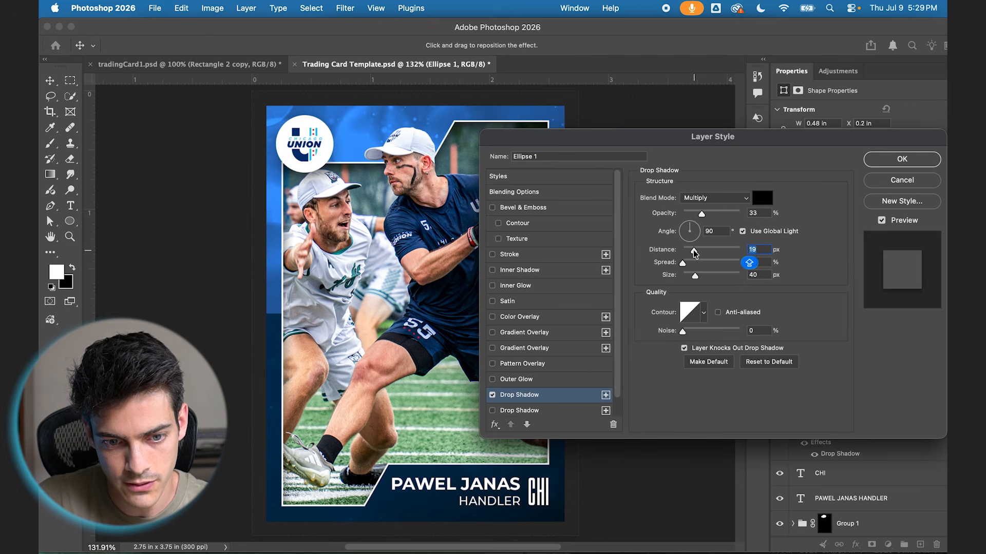
key("Return")
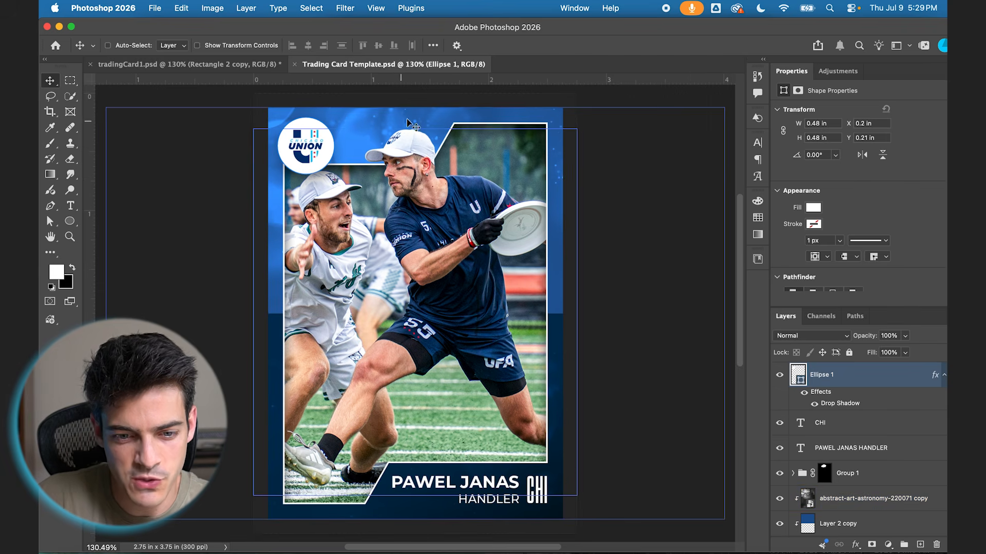
scroll(847, 485, "down", 4)
Scale the Rectangle 2 copy frame shape to 50% and move it to the top-left
left_click(792, 493)
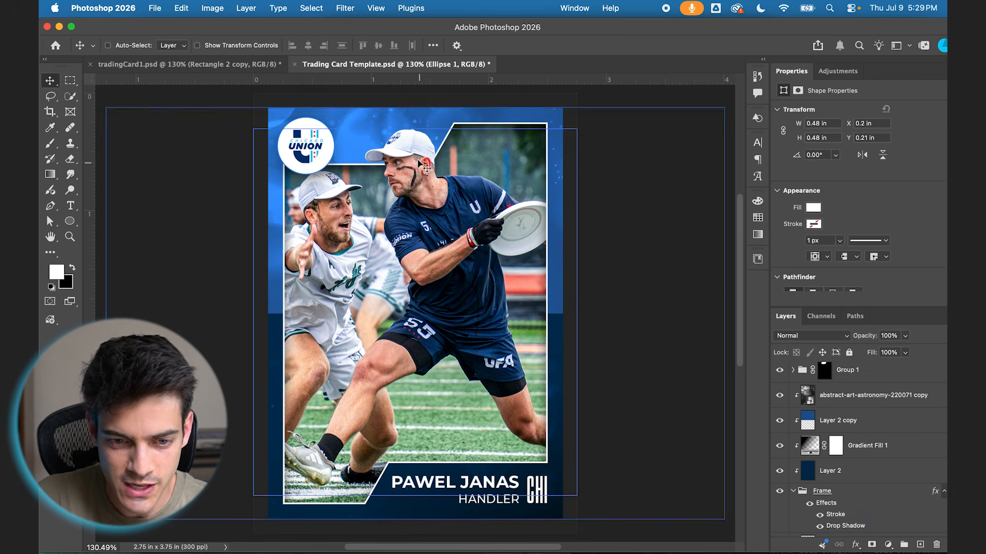
scroll(872, 503, "down", 3)
left_click(810, 436)
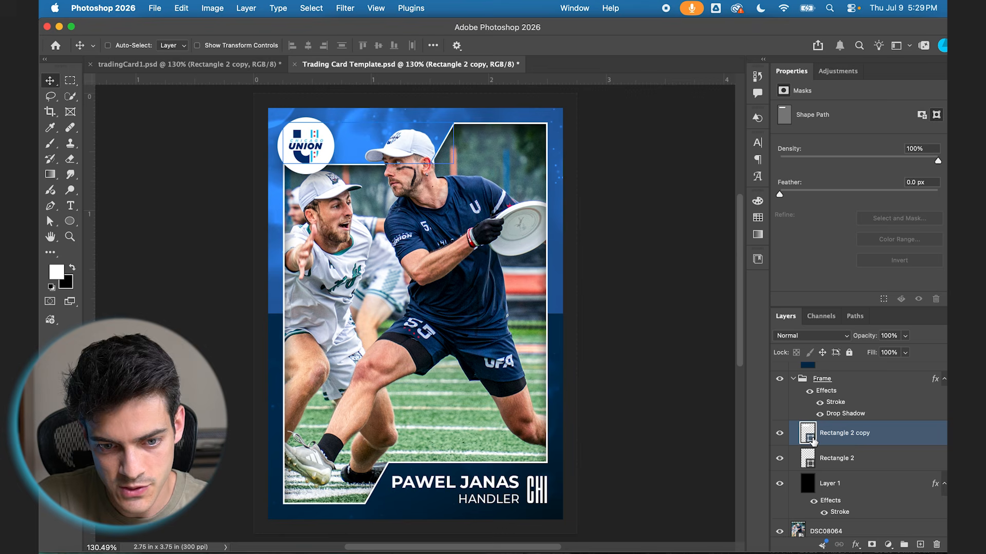
key("super+t")
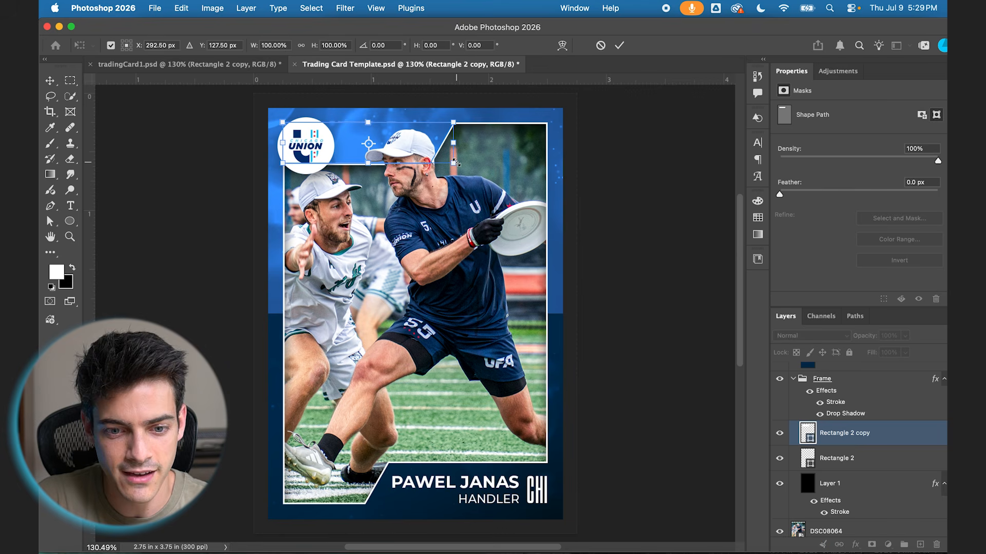
left_click(301, 45)
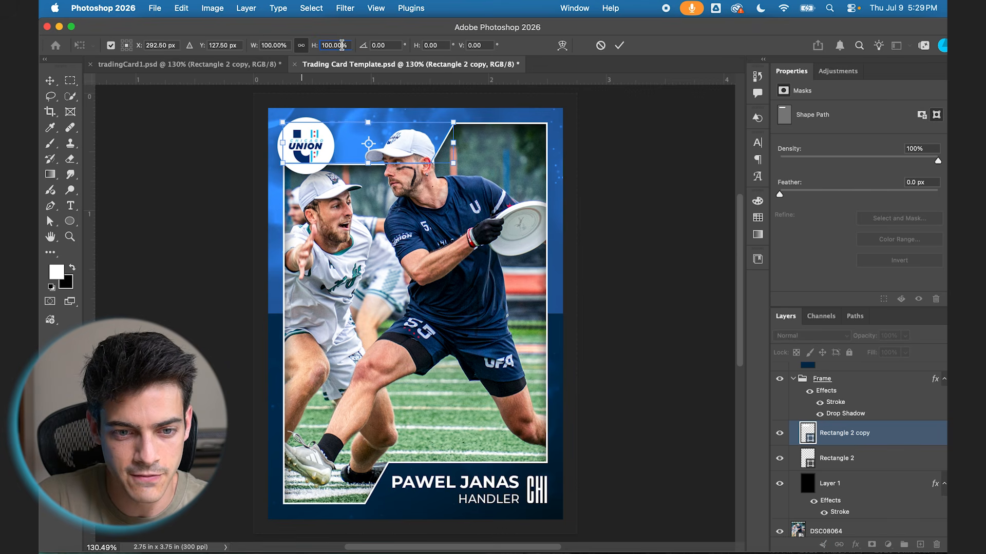
type("50")
key("Return")
left_click_drag(423, 206, 381, 200)
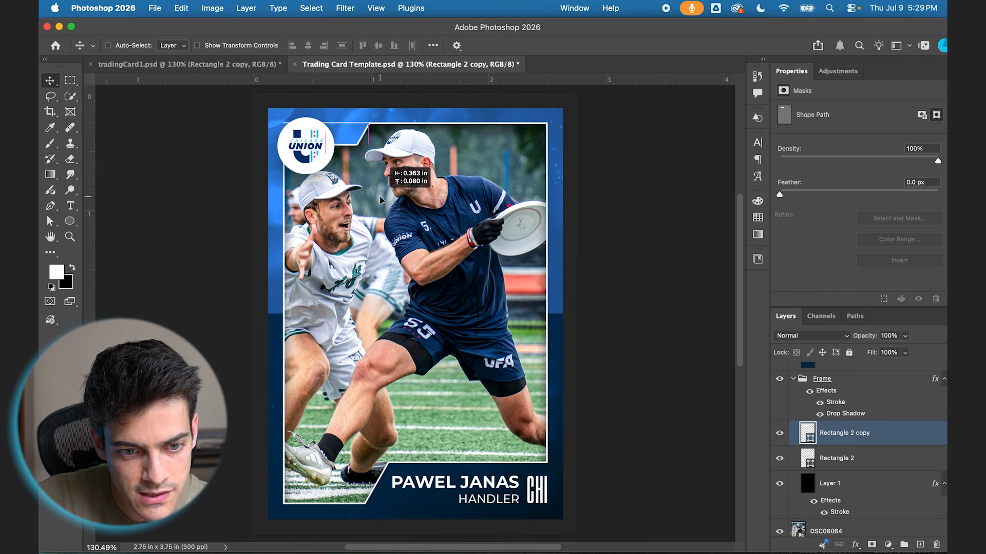
Extend the shape's right edge past the logo badge, widening it to 348 px
key("a")
scroll(358, 154, "up", 5)
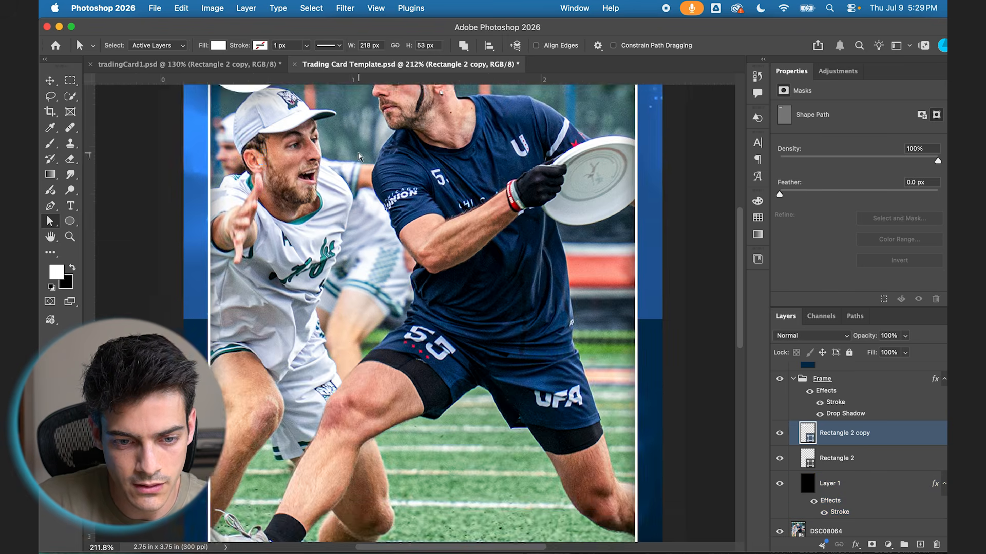
scroll(358, 154, "up", 5)
left_click_drag(413, 180, 415, 179)
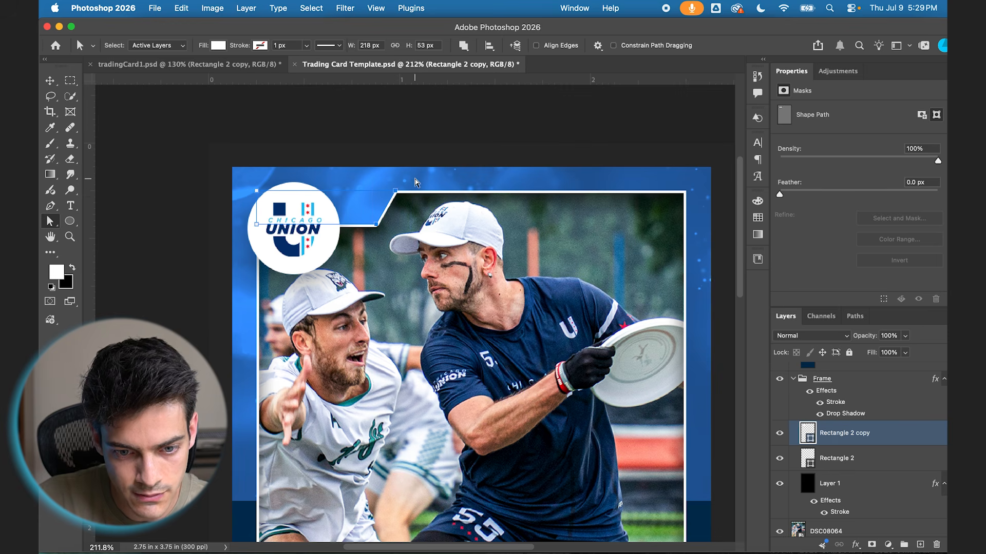
key("shift+Right")
key("shift+Right")
key("shift+Right")
key("shift+Right")
key("shift+Right")
key("shift+Right")
key("shift+Right")
key("shift+Right")
key("shift+Right")
key("shift+Right")
key("shift+Right")
key("shift+Right")
key("shift+Right")
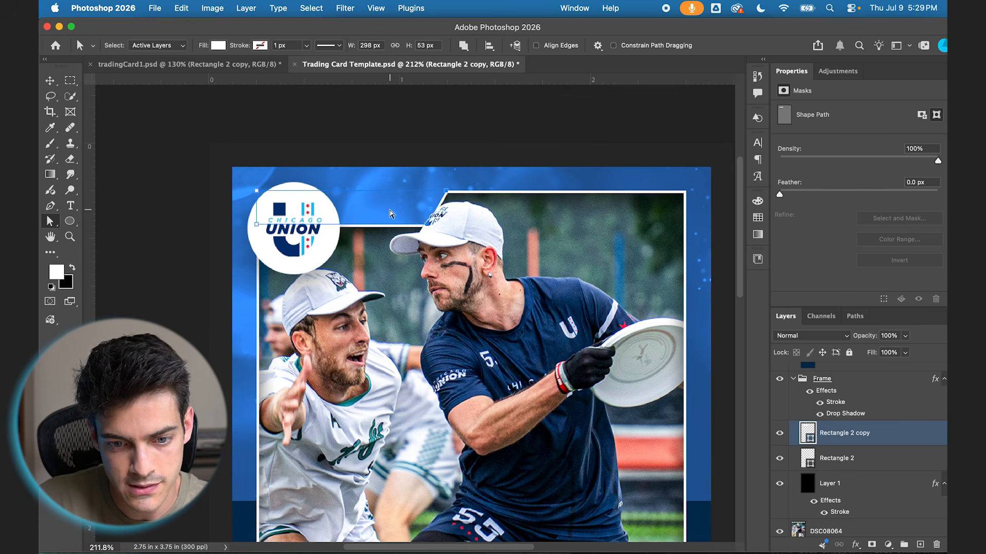
key("super+0")
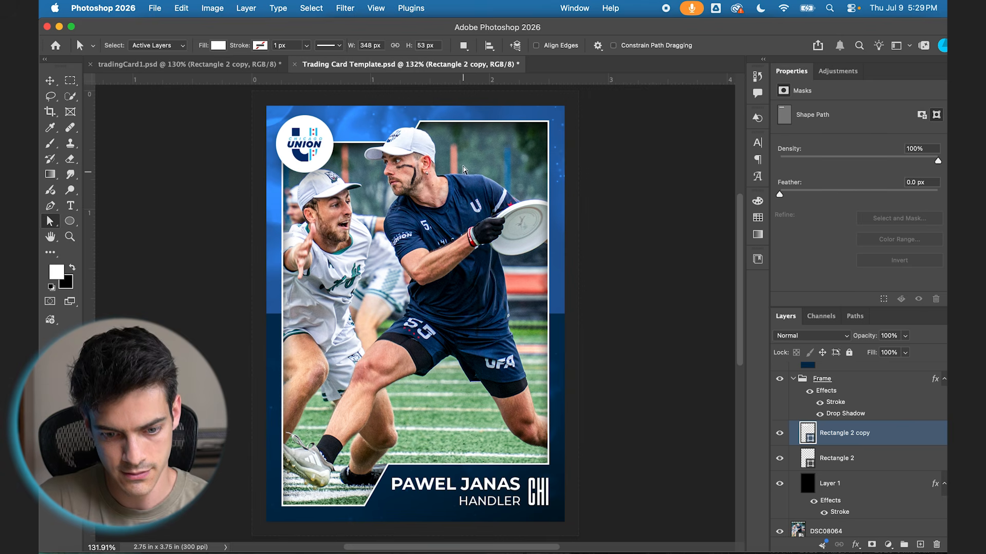
key("v")
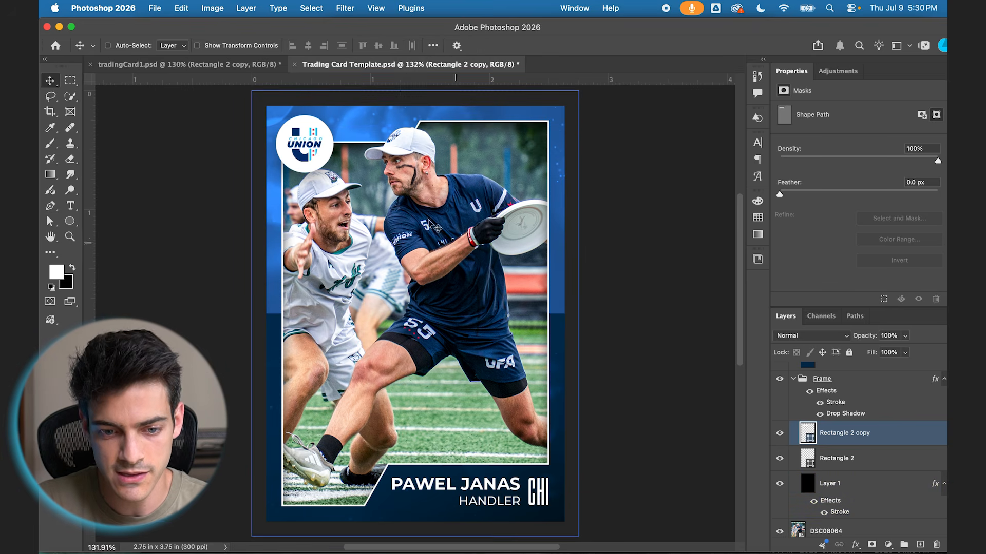
Scale the Group 1 player photo to about 103%, nudge it upward, and hide the bleed preview layer
left_click(802, 379)
left_click(793, 379)
left_click(821, 477)
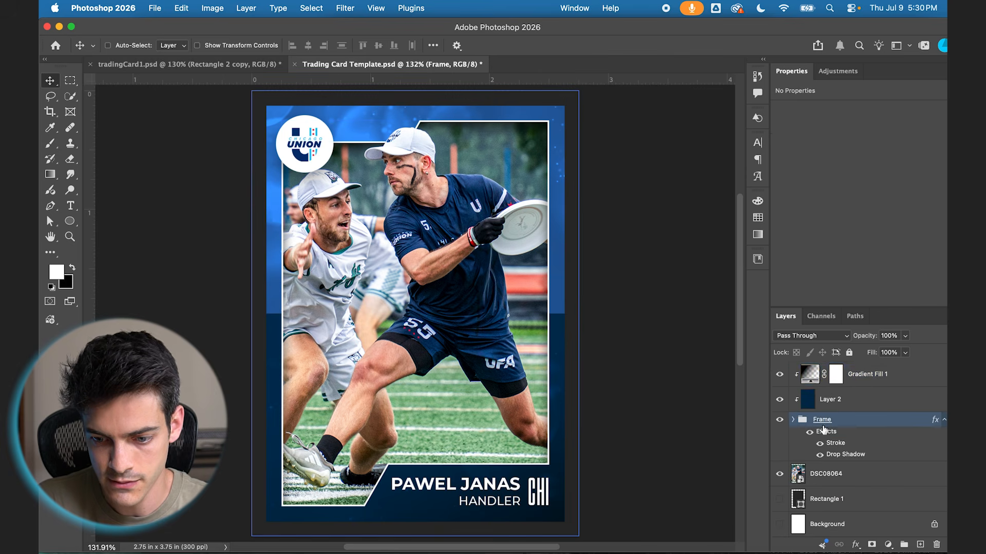
scroll(821, 480, "up", 3)
scroll(822, 480, "up", 1)
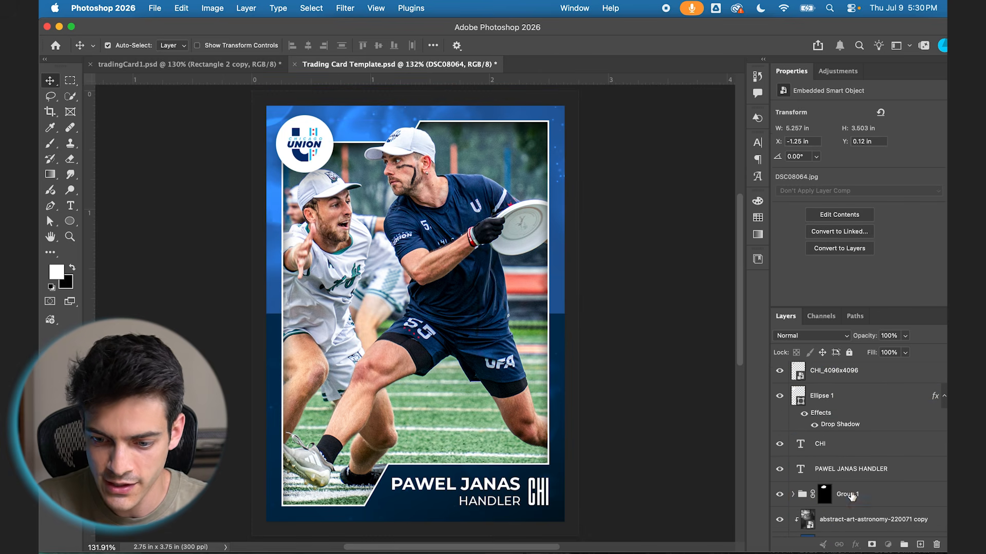
left_click(848, 495)
key("super+t")
key("super+0")
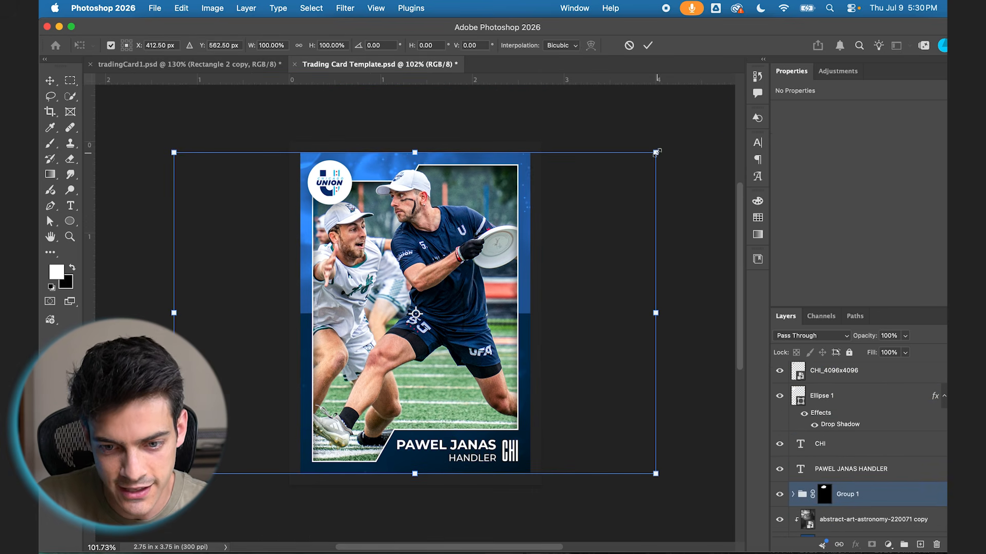
left_click_drag(657, 152, 664, 148)
scroll(372, 177, "up", 3)
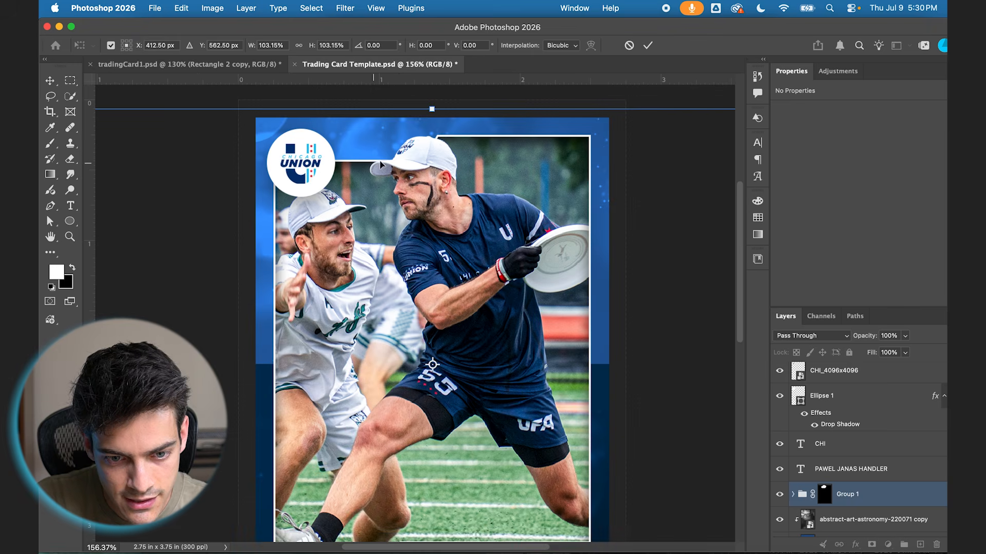
left_click_drag(394, 161, 362, 160)
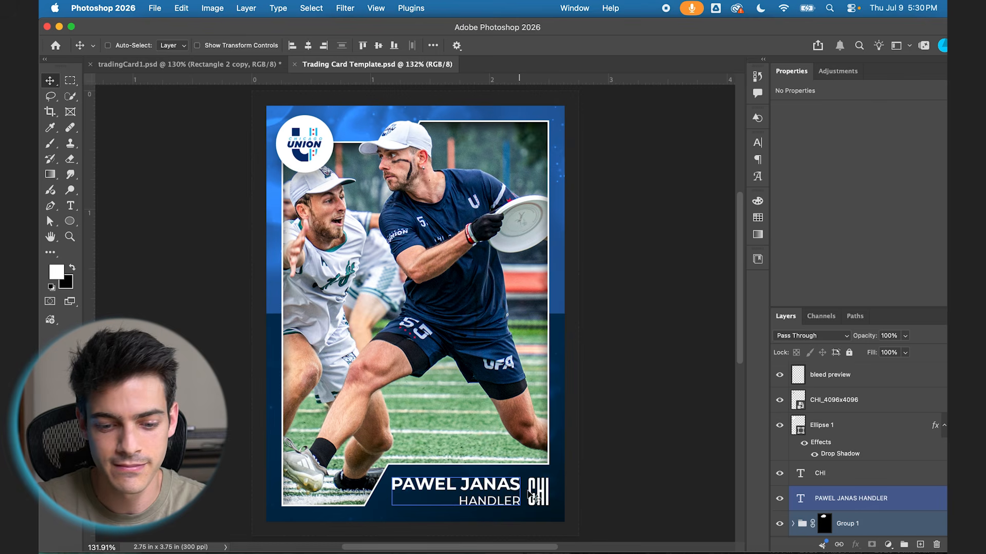
left_click(780, 378)
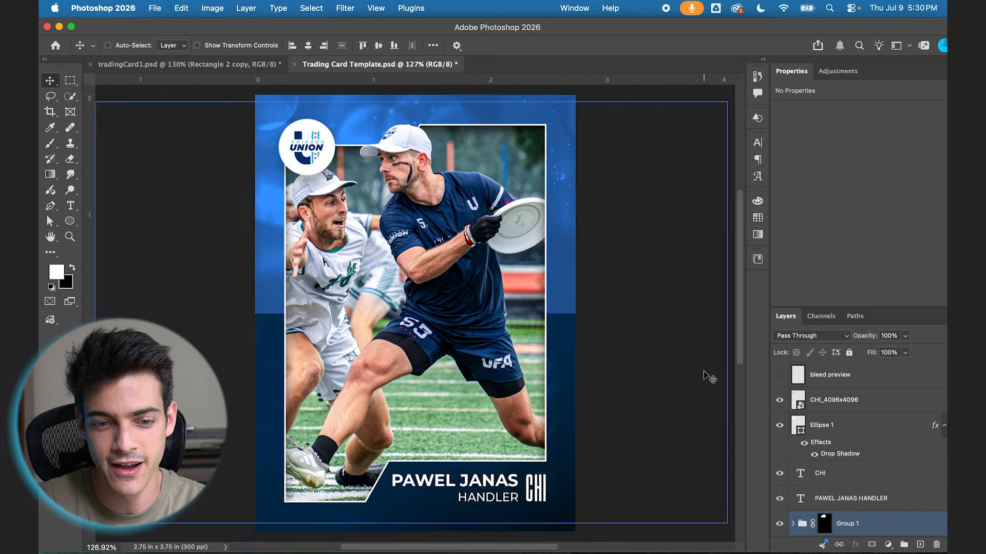
scroll(703, 374, "down", 2)
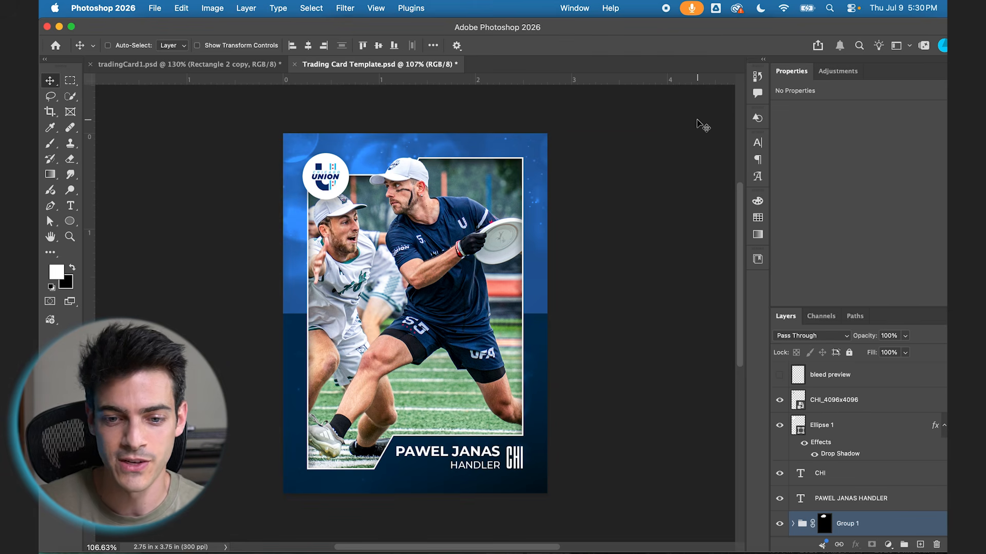